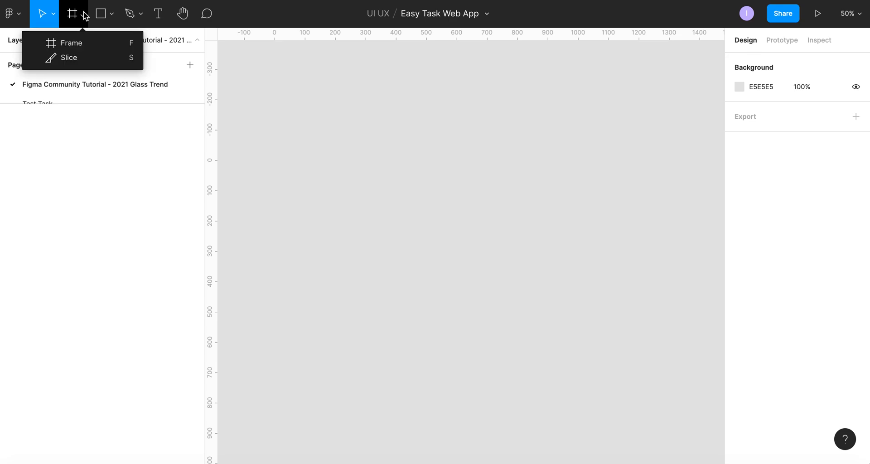
Add a MacBook preset frame of 1152 × 700 to the empty canvas
left_click(79, 42)
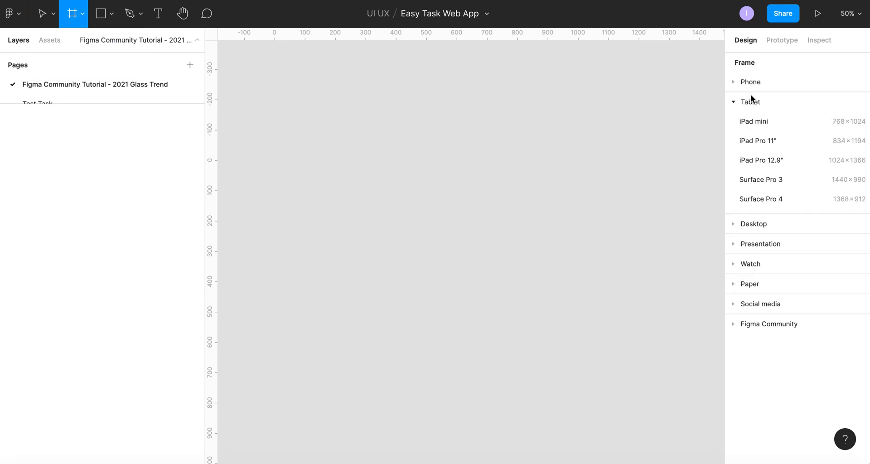
left_click(734, 225)
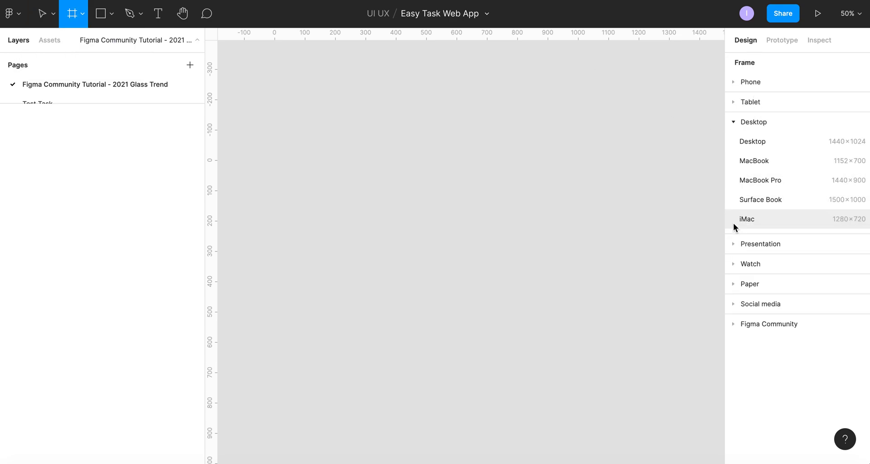
left_click(762, 162)
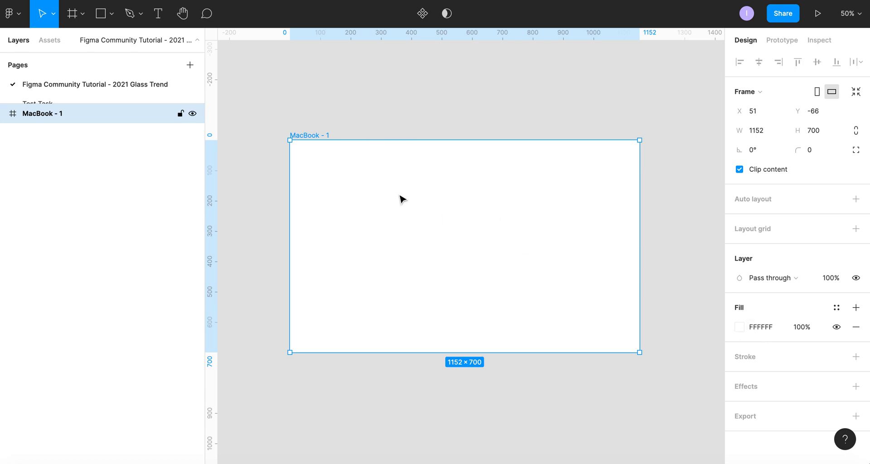
left_click(414, 132)
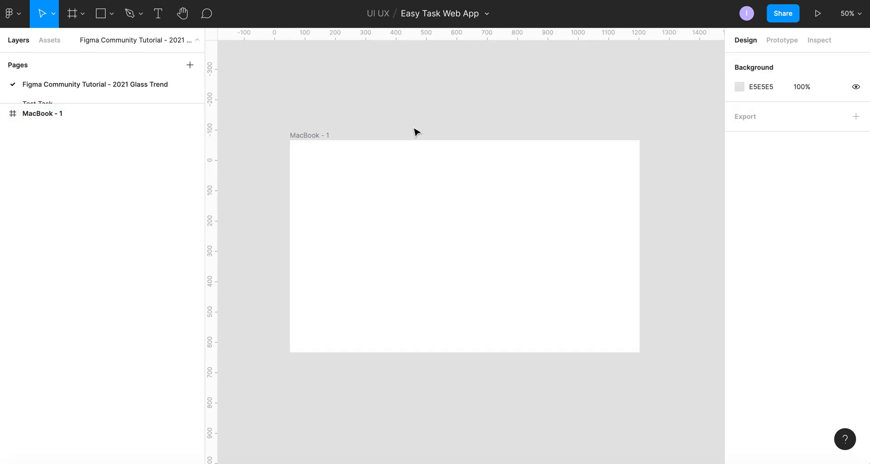
Rename the MacBook frame to "Glass Effect"
double_click(48, 115)
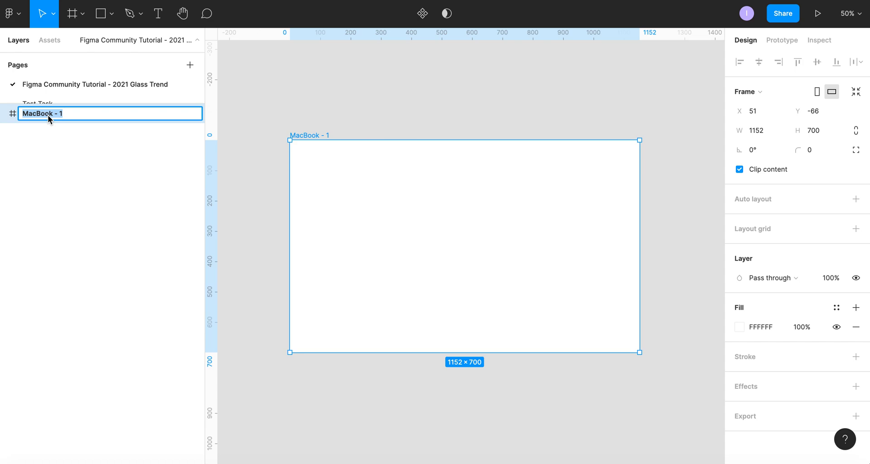
type("Glass Effect")
key("Return")
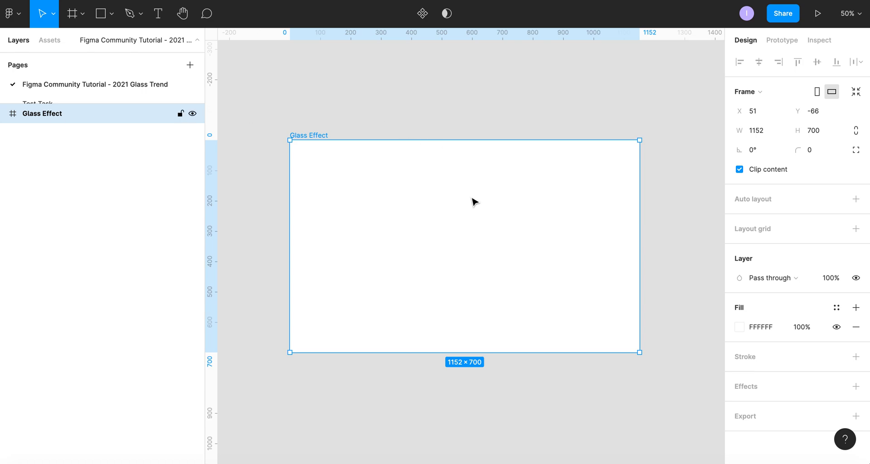
Draw a wide, flat ellipse about 458 × 132 in the middle of the Glass Effect frame
key("shift+0")
scroll(472, 200, "up", 2)
scroll(472, 200, "left", 5)
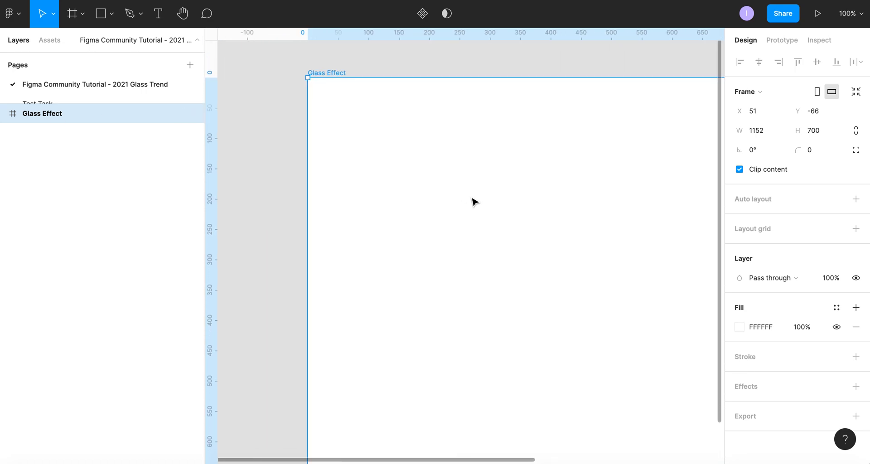
left_click(108, 15)
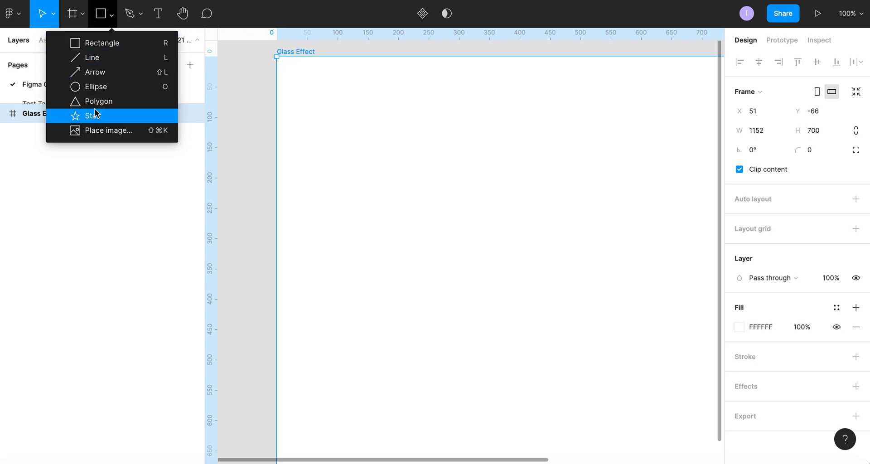
left_click(100, 87)
scroll(489, 283, "right", 4)
scroll(489, 283, "down", 1)
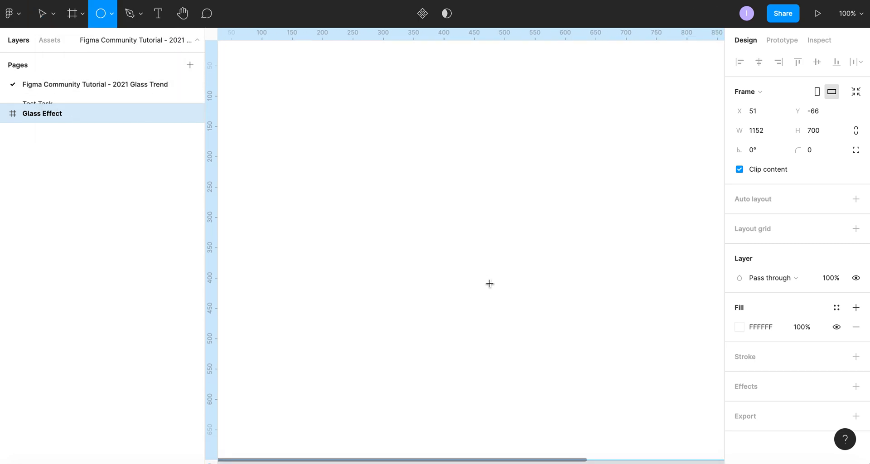
key("minus")
left_click_drag(436, 228, 576, 269)
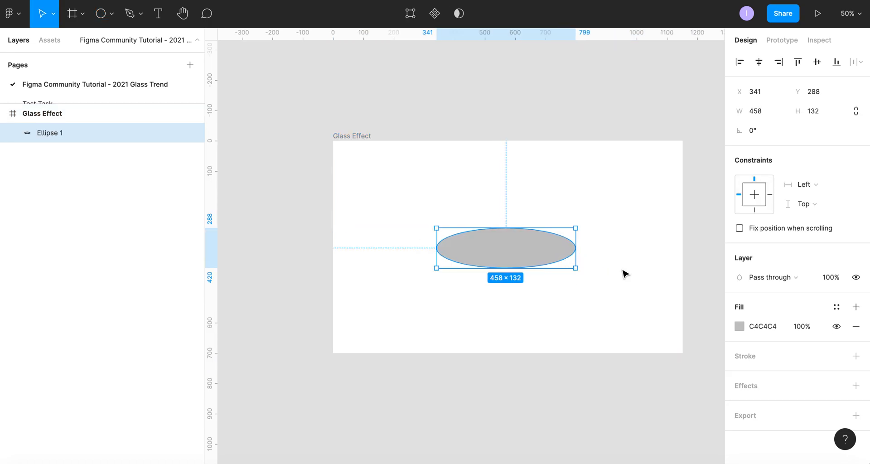
Give the ellipse a C4C4C4 grey fill at 52% opacity
left_click(739, 326)
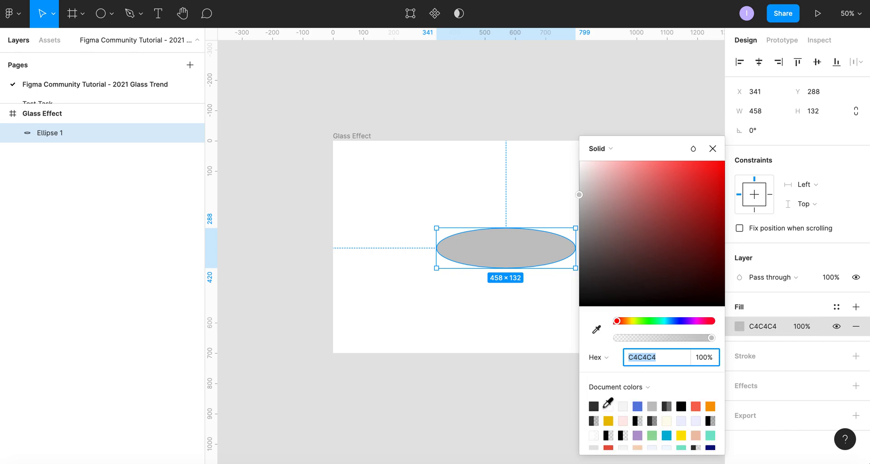
left_click(608, 405)
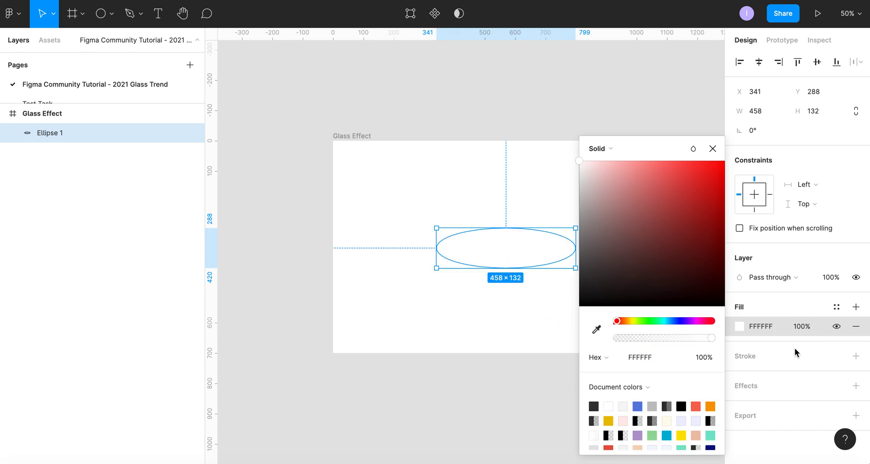
left_click(653, 404)
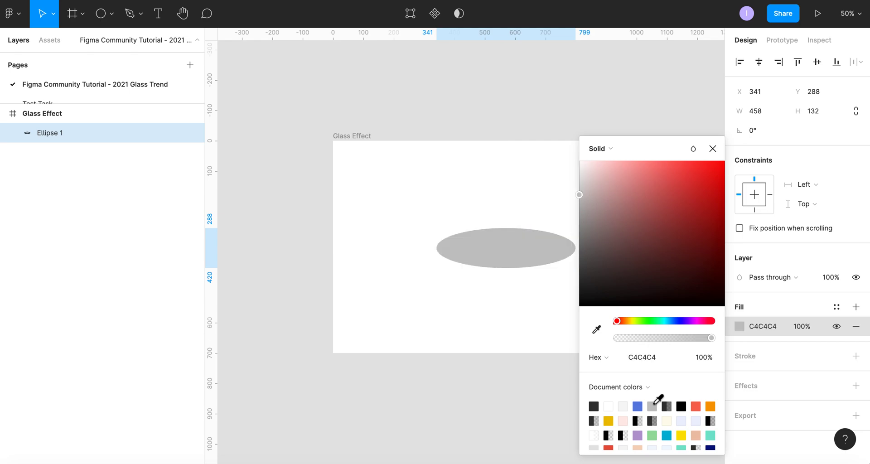
left_click_drag(710, 338, 665, 338)
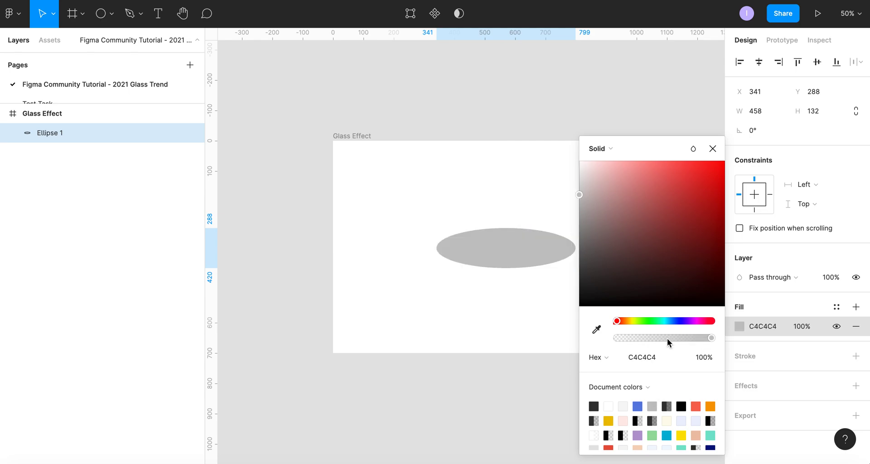
left_click(549, 120)
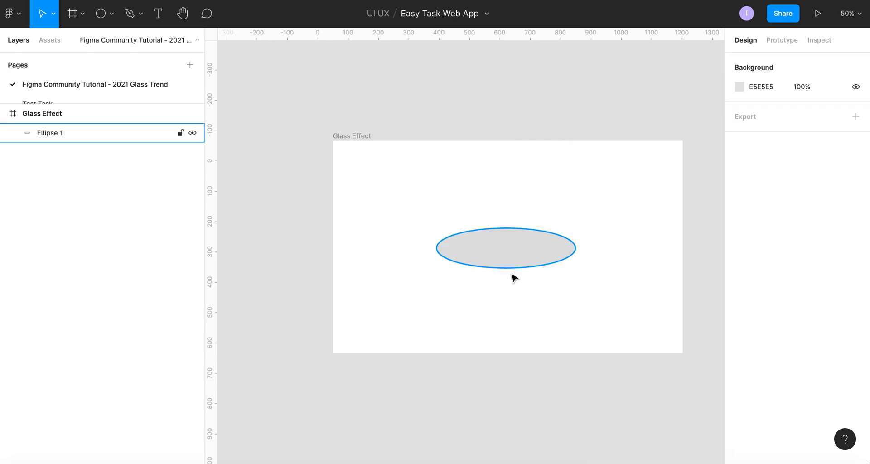
left_click(514, 254)
left_click_drag(513, 254, 512, 254)
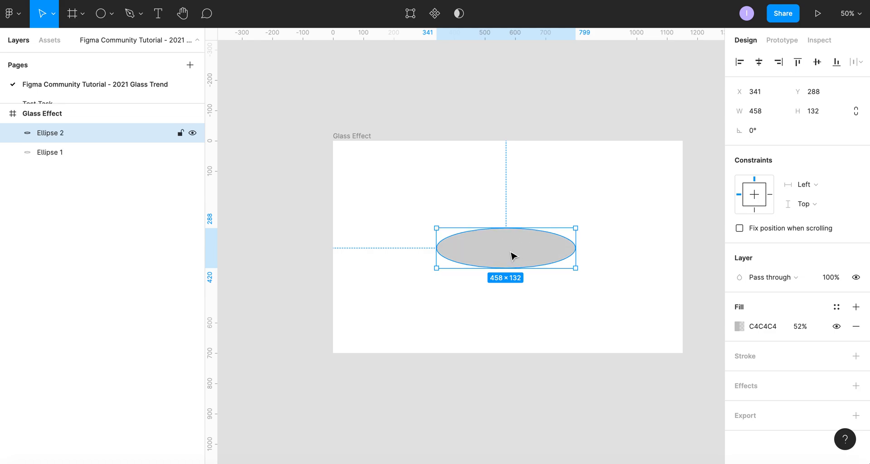
key("ctrl+z")
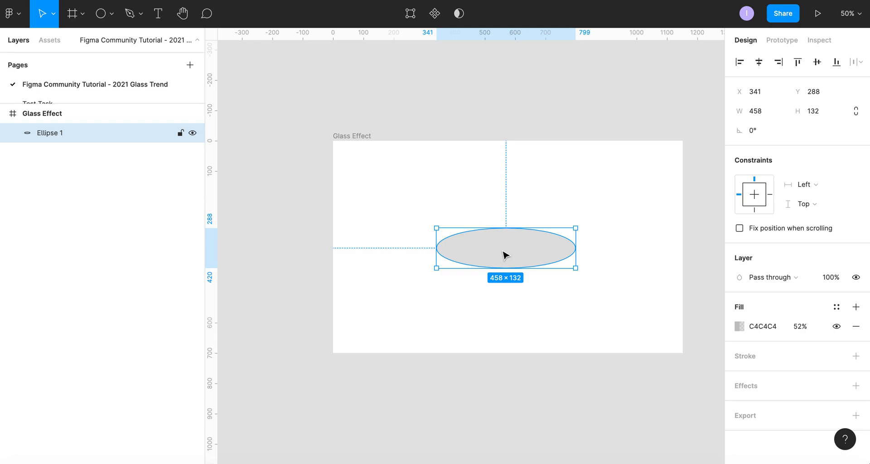
Duplicate the ellipse in place, stretch the copy to about 458 × 256 and centre it vertically over the original at Y 226
left_click(532, 252)
key("ctrl+v")
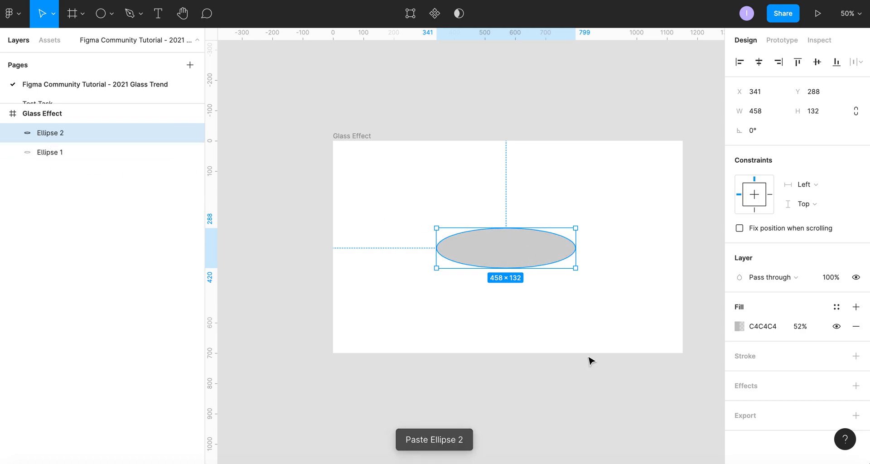
left_click_drag(506, 268, 504, 307)
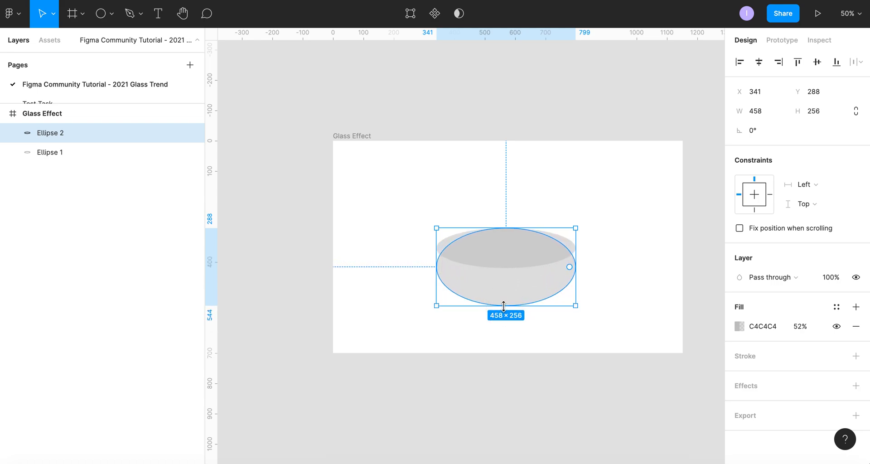
left_click_drag(514, 274, 513, 256)
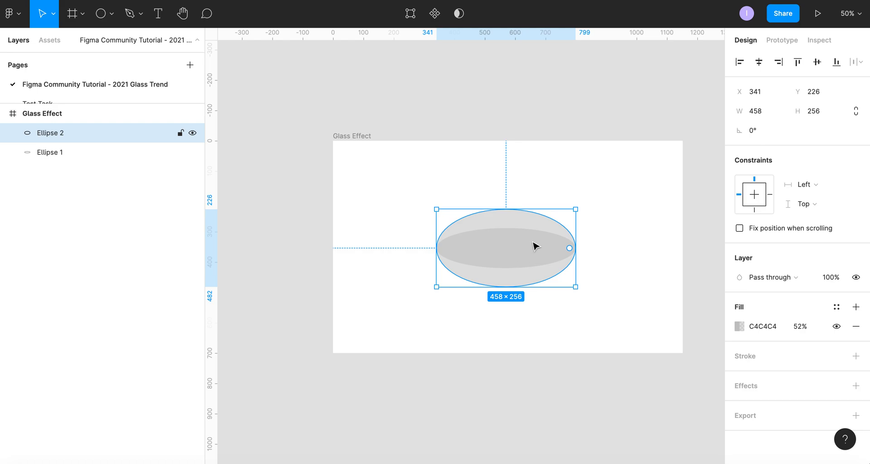
Duplicate Ellipse 1 in place and select the copy together with Ellipse 2
left_click(78, 152)
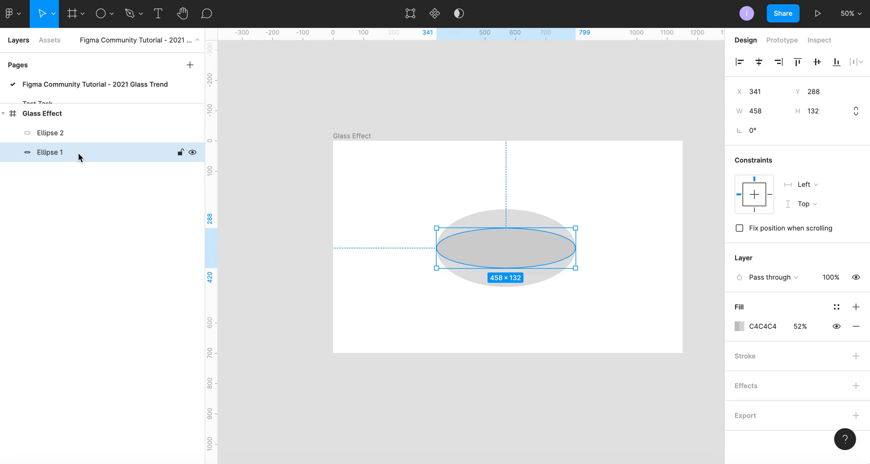
key("ctrl+v")
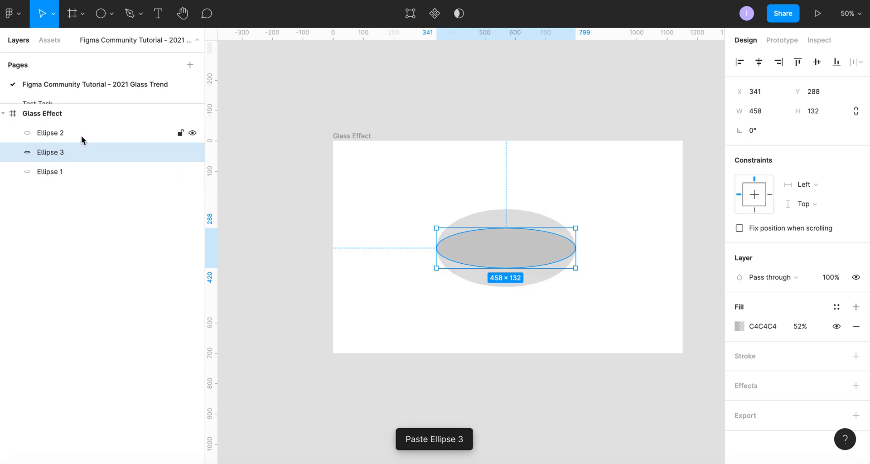
left_click(82, 136, "shift")
Try the Subtract and Exclude boolean operations on Ellipse 2 and Ellipse 3, undoing each one
left_click(469, 15)
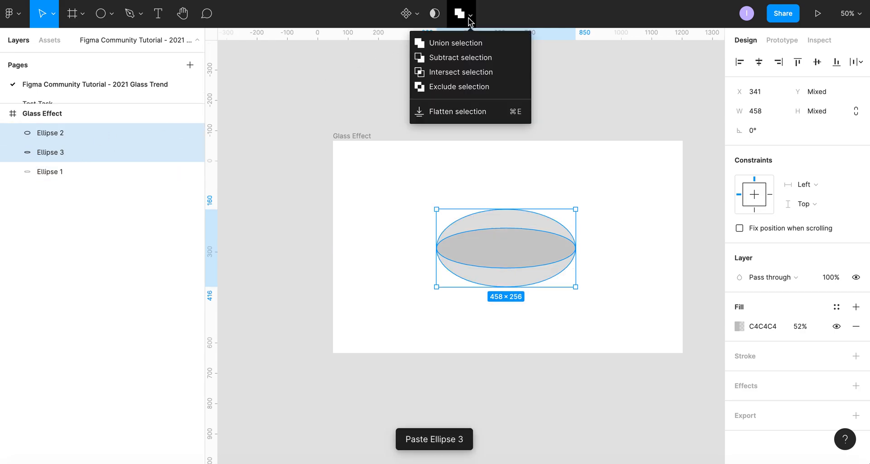
left_click(471, 61)
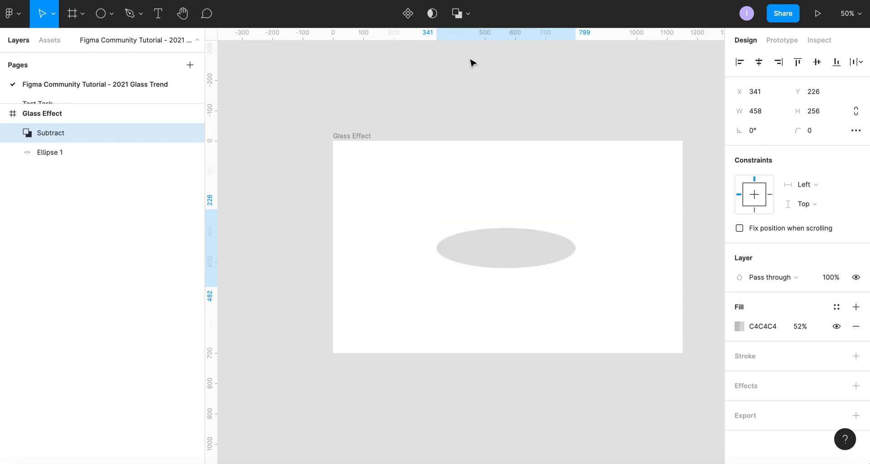
key("super+z")
left_click(471, 16)
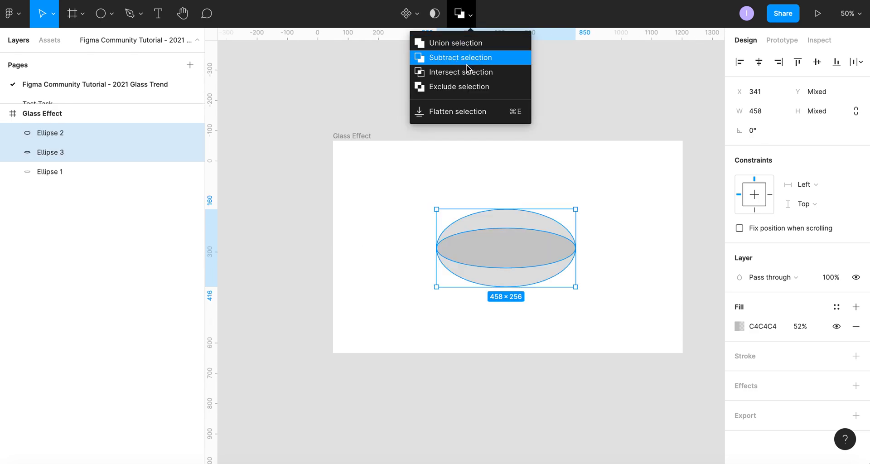
left_click(468, 86)
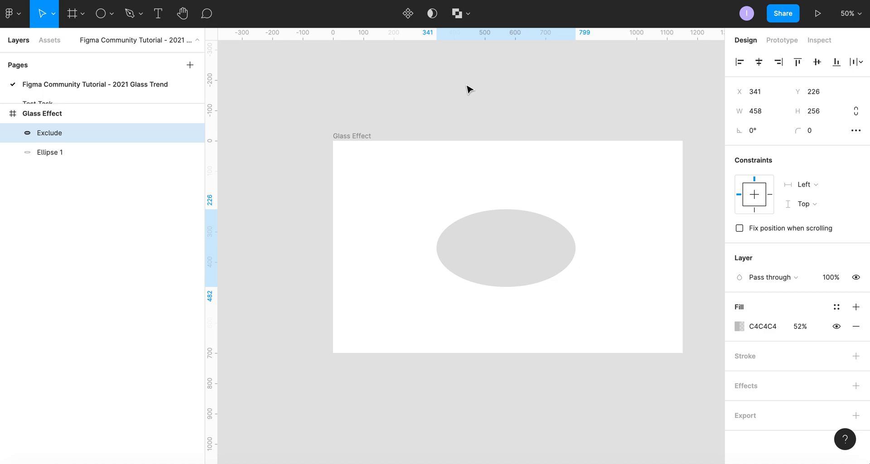
key("super+z")
Combine Ellipse 2 and Ellipse 3 with Subtract, hide Ellipse 1 and expand the boolean group's layers
left_click(471, 15)
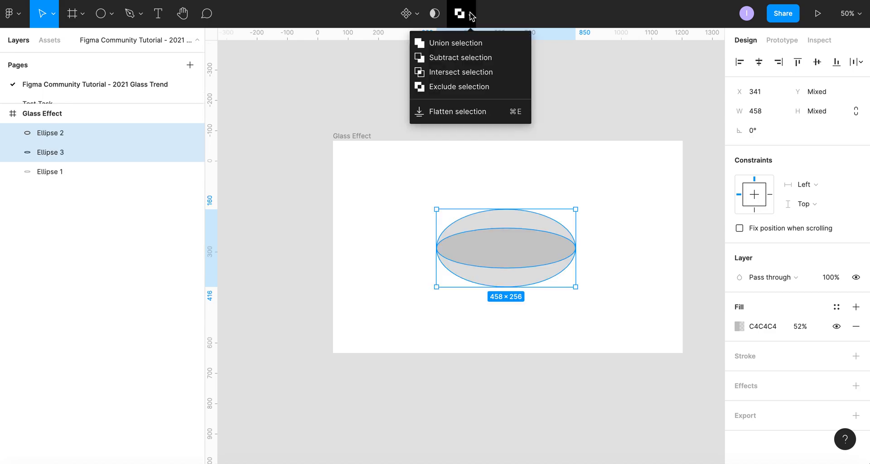
left_click(467, 57)
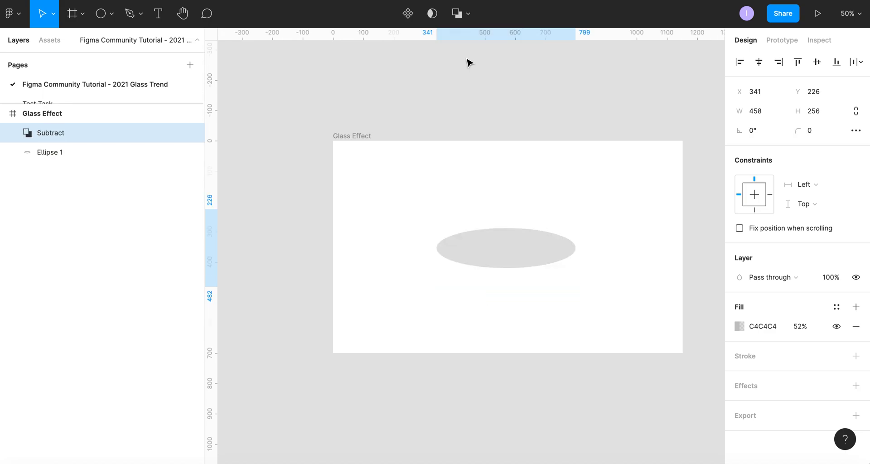
left_click(193, 153)
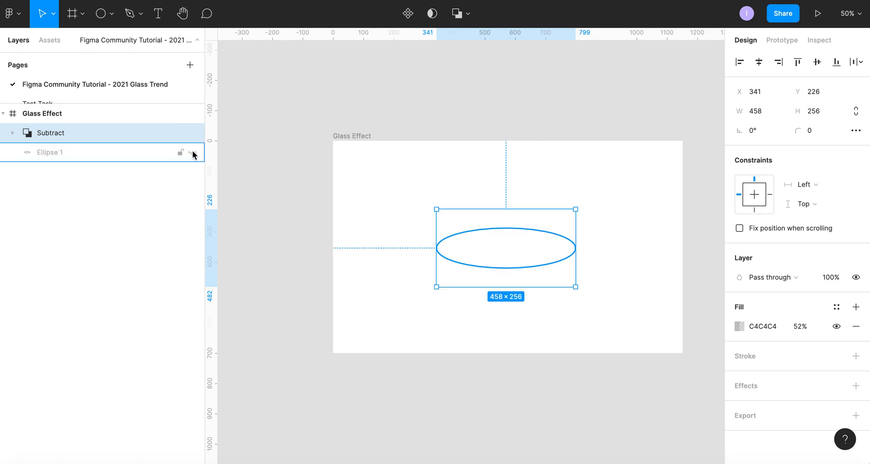
left_click(13, 134)
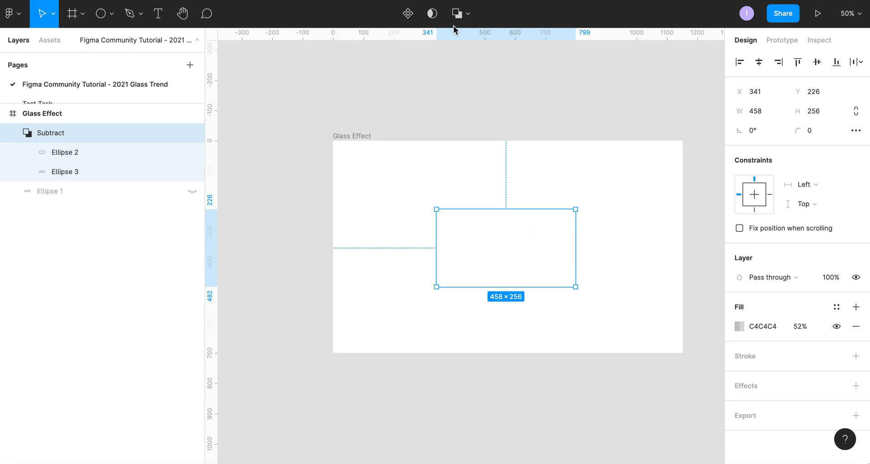
Change the boolean group to Intersect and compare it with Ellipse 1 shown, leaving Ellipse 1 hidden
left_click(468, 14)
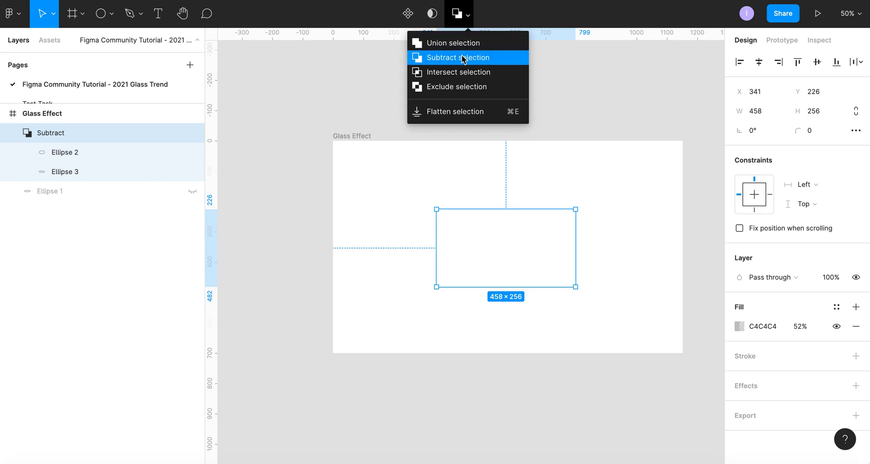
left_click(461, 75)
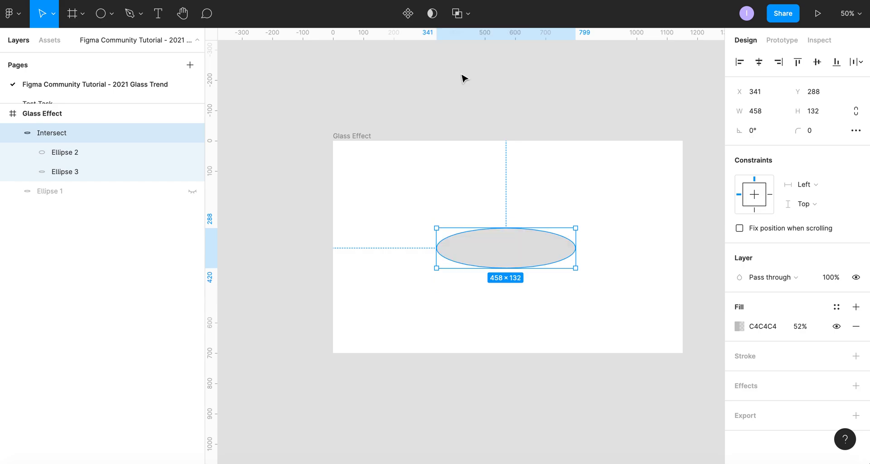
left_click(192, 191)
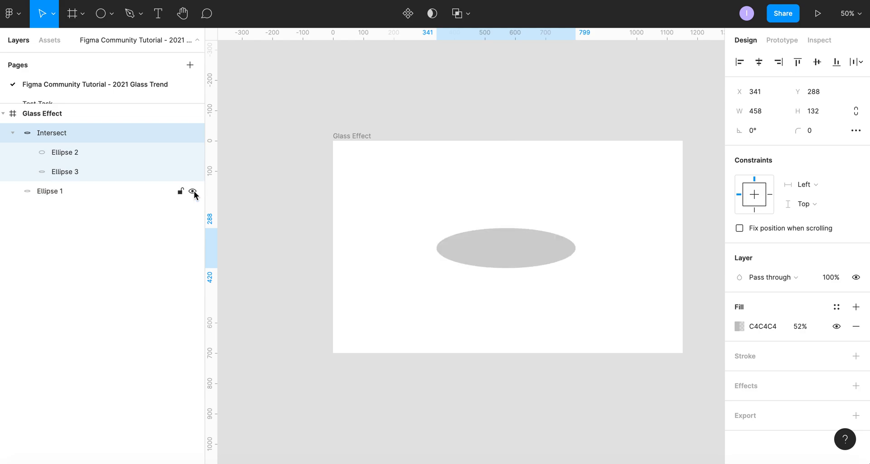
left_click(193, 192)
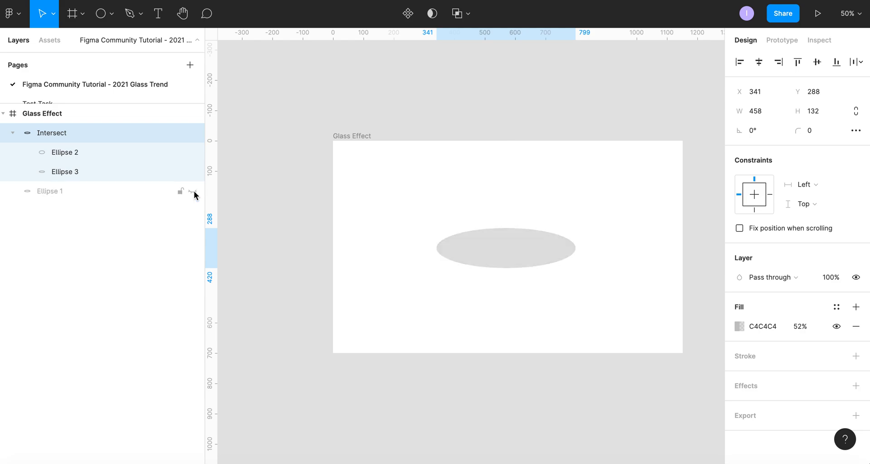
Move Ellipse 2 and Ellipse 3 out of the Intersect group and delete the leftover group
left_click(158, 151)
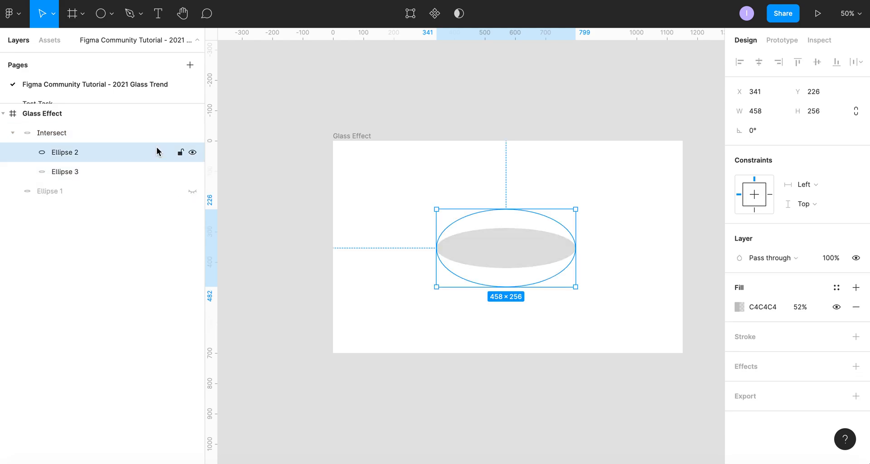
left_click(139, 174)
left_click_drag(122, 175, 105, 124)
left_click(117, 166, "shift")
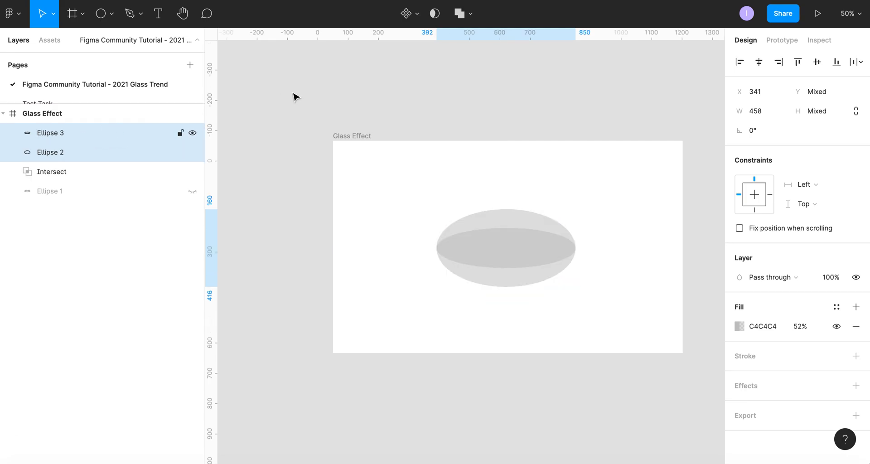
left_click(89, 171)
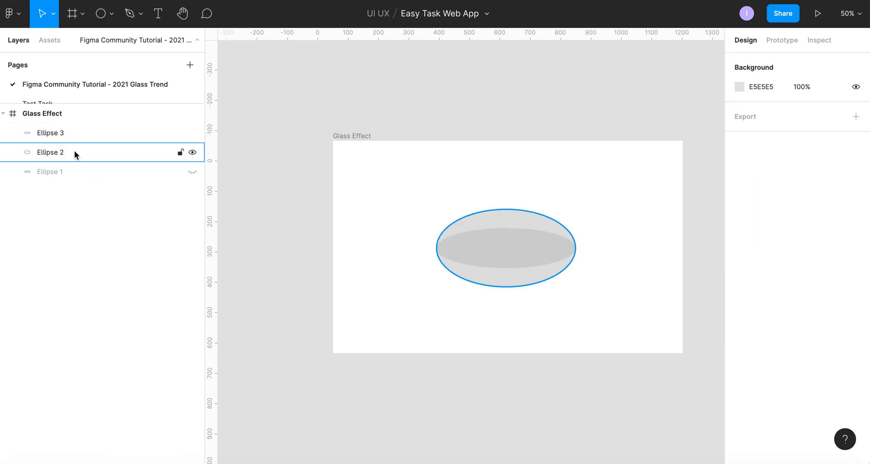
Subtract Ellipse 3 from Ellipse 2 with the Subtract boolean operation
left_click(74, 154)
left_click(74, 135, "shift")
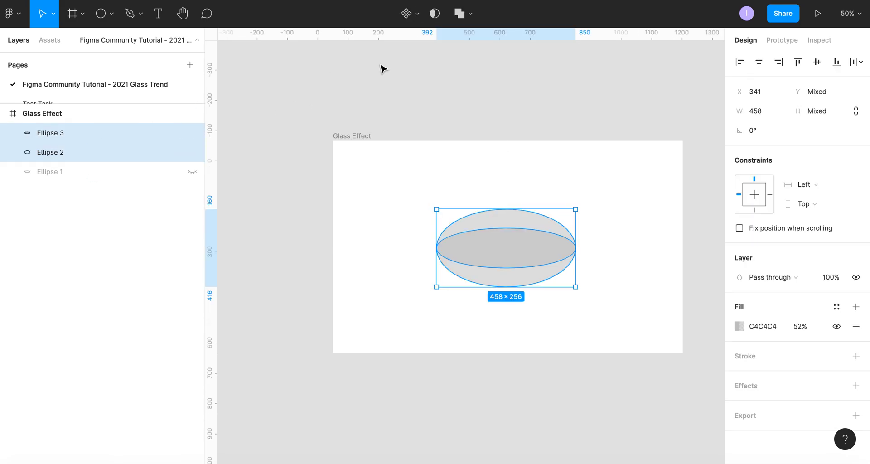
left_click(471, 14)
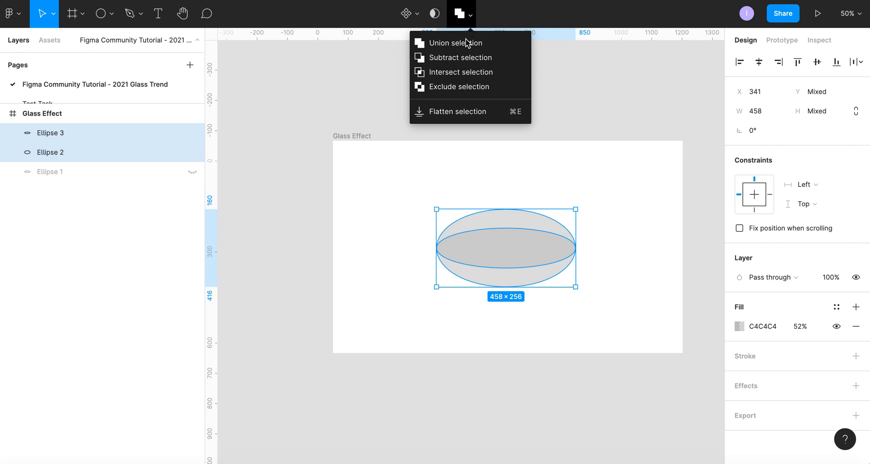
left_click(466, 58)
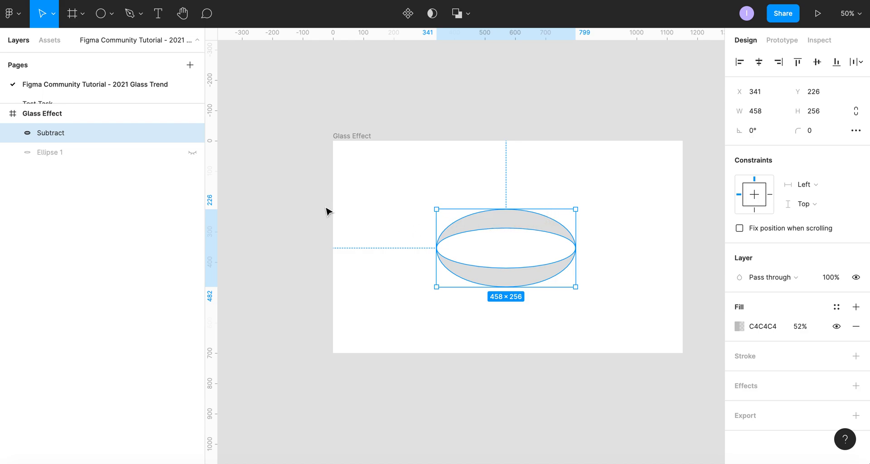
Draw a rectangle about 456 × 134 over the upper half of the subtracted shape and subtract it to leave the lower crescent
left_click(111, 14)
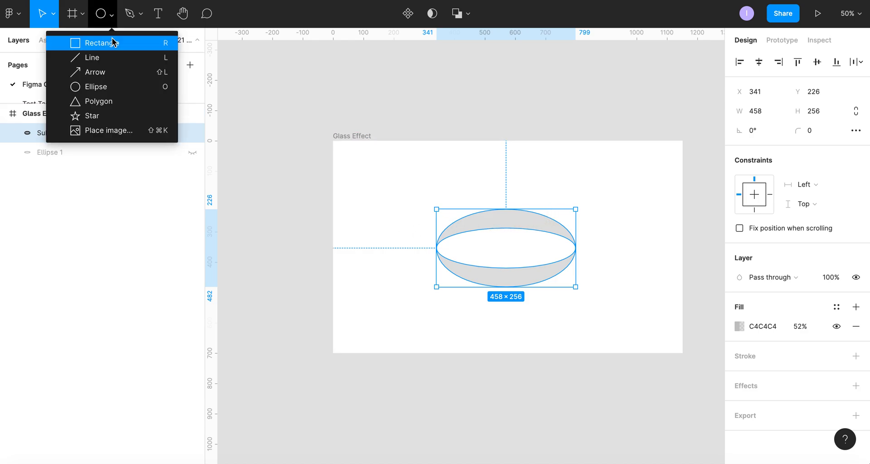
left_click(112, 41)
left_click_drag(436, 208, 576, 252)
left_click(538, 274, "shift")
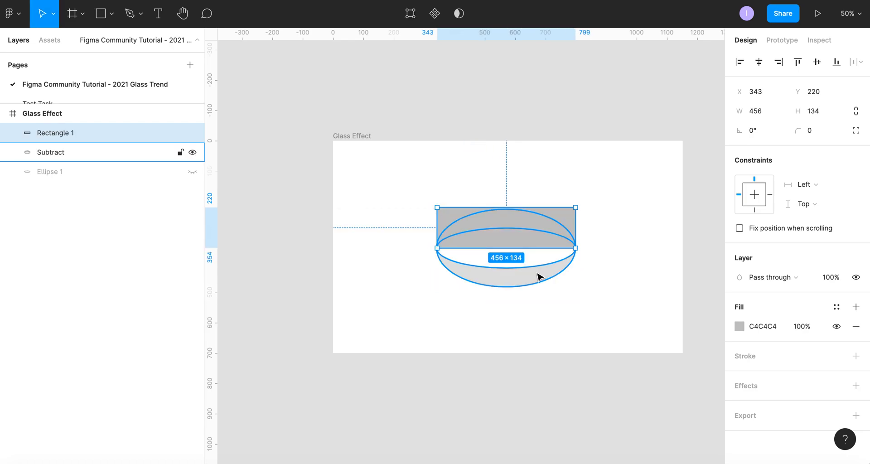
left_click(468, 14)
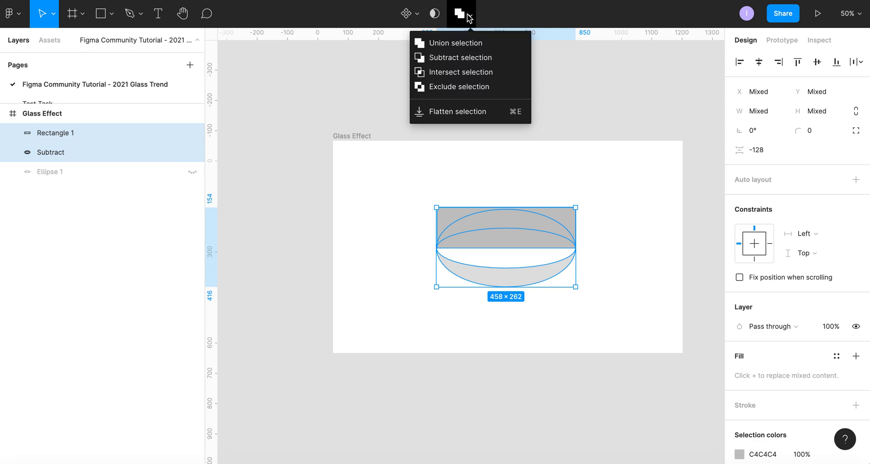
left_click(475, 60)
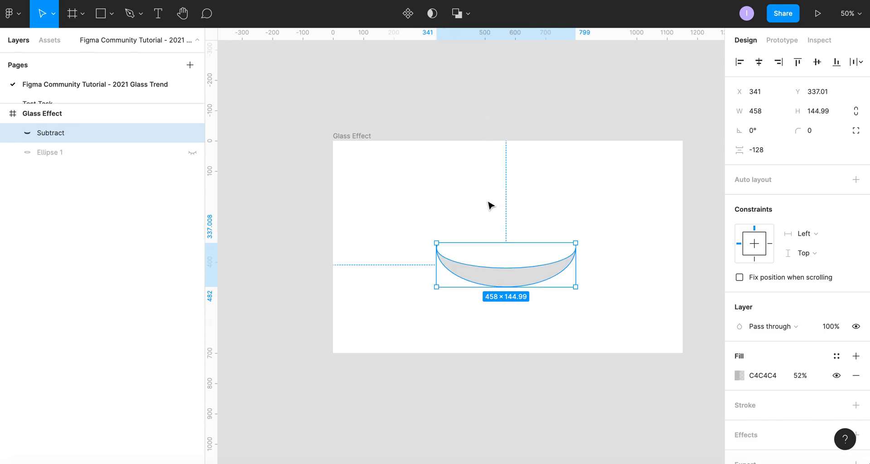
Widen Rectangle 1 inside the Subtract group to 458 so it reaches the crescent's left edge, and collapse the group
key("shift+0")
key("ctrl+plus")
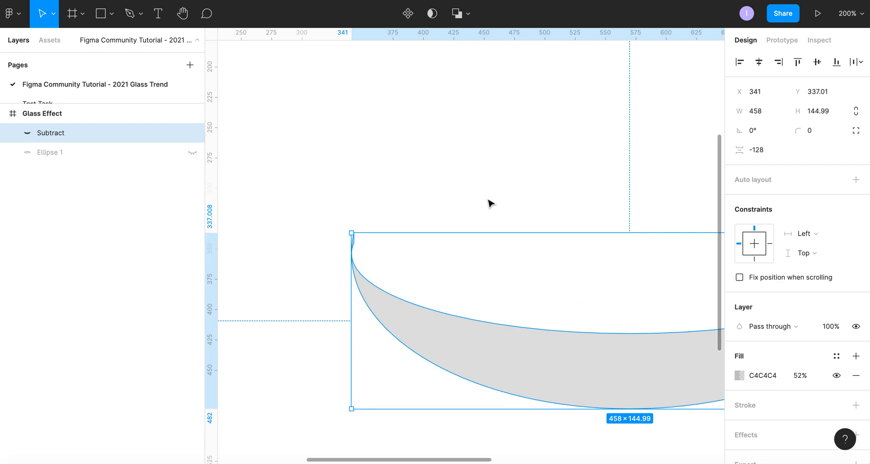
left_click(12, 133)
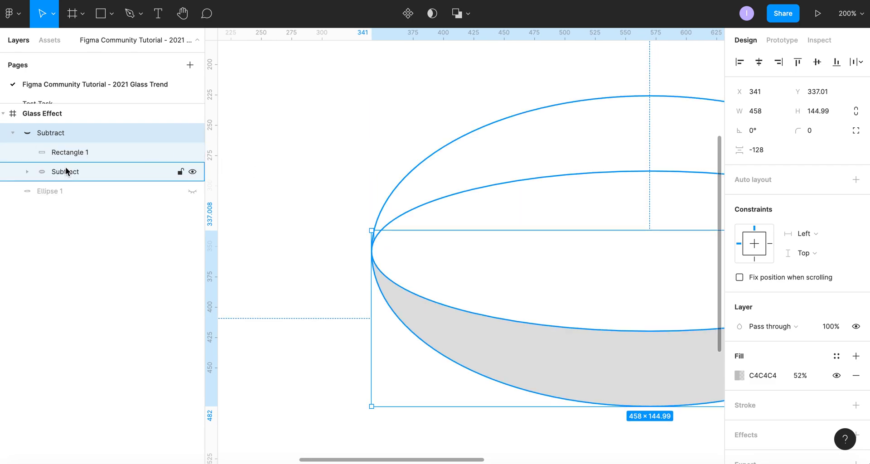
left_click(66, 152)
scroll(450, 240, "down", 1)
scroll(450, 240, "right", 1)
left_click_drag(362, 173, 358, 172)
scroll(361, 176, "right", 10)
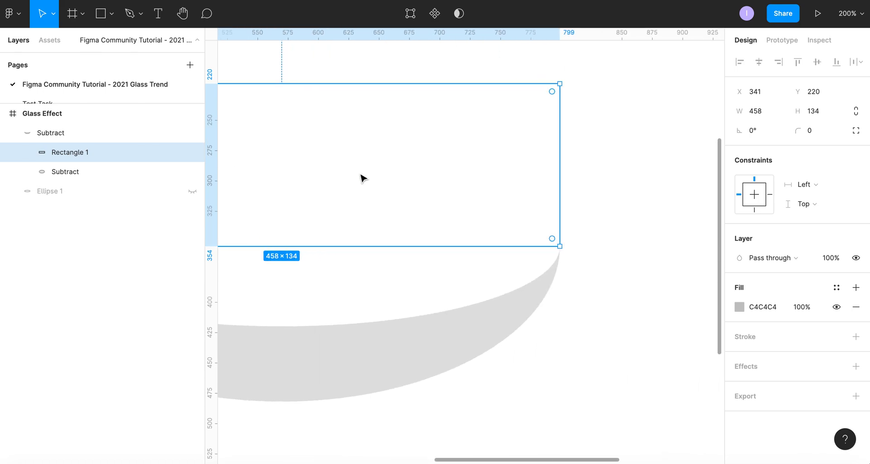
key("minus")
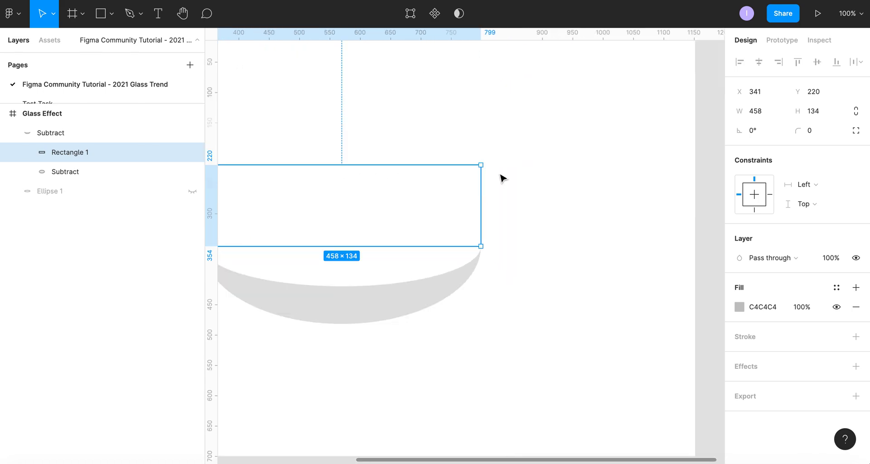
scroll(501, 177, "left", 3)
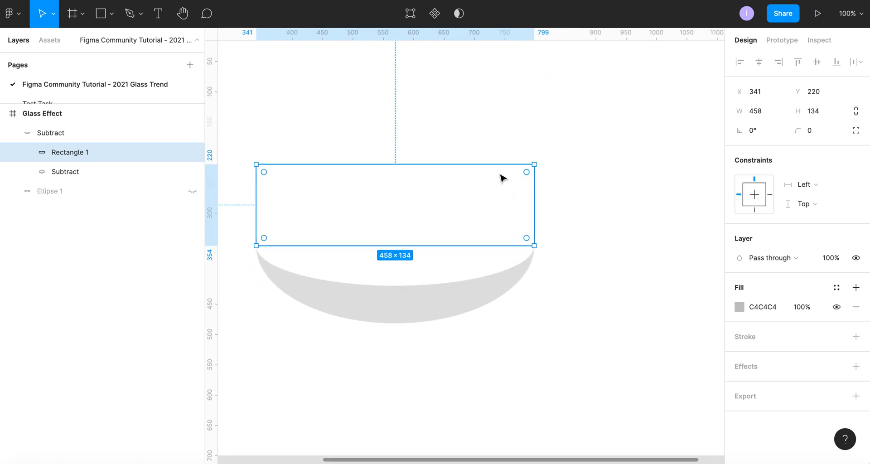
key("minus")
left_click(474, 113)
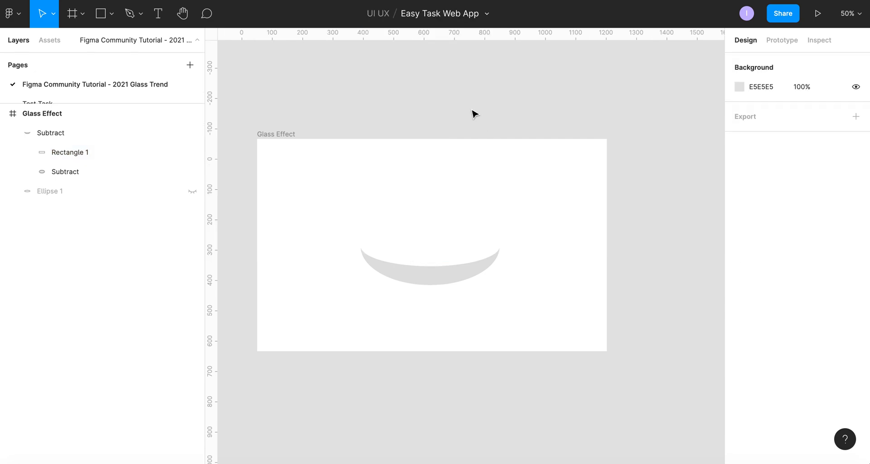
left_click(16, 132)
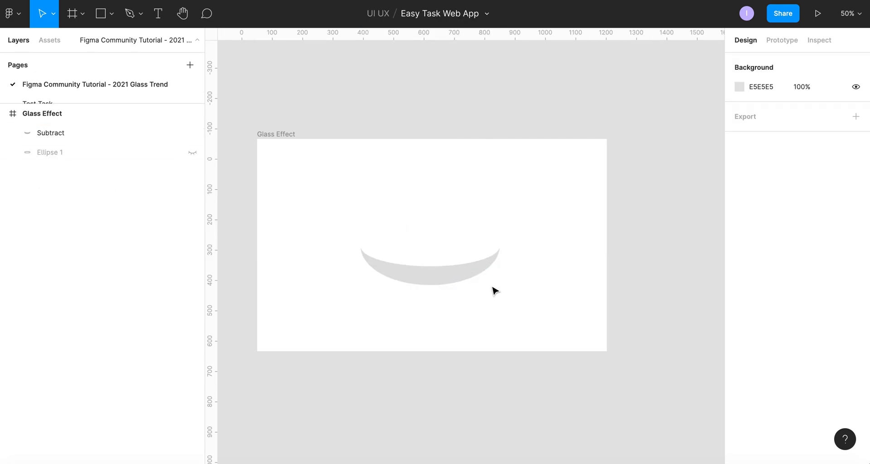
Show the hidden Ellipse 1 and duplicate it in place
left_click(463, 278)
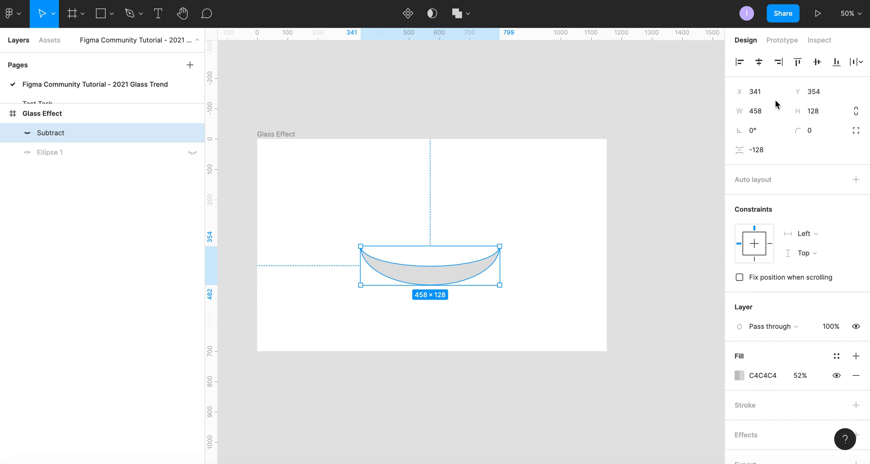
left_click(191, 153)
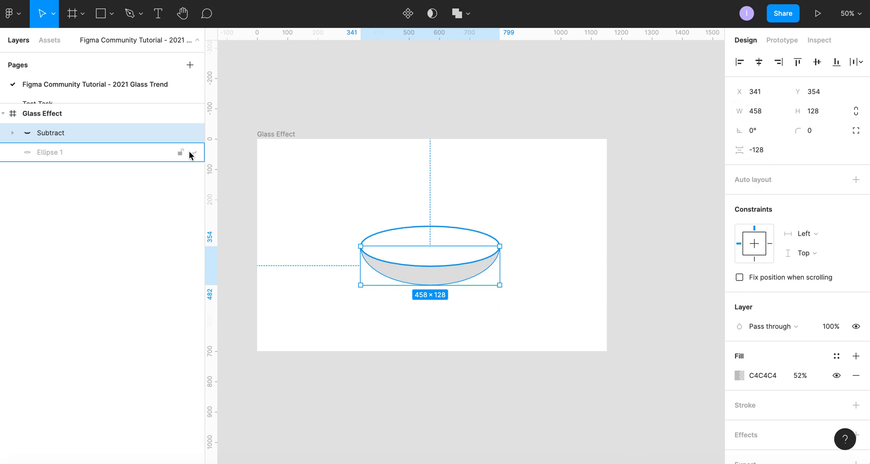
left_click(131, 158)
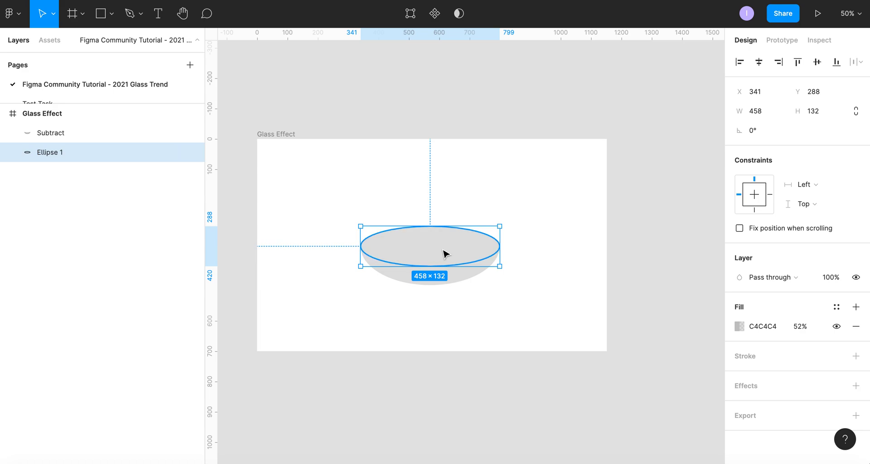
key("ctrl+v")
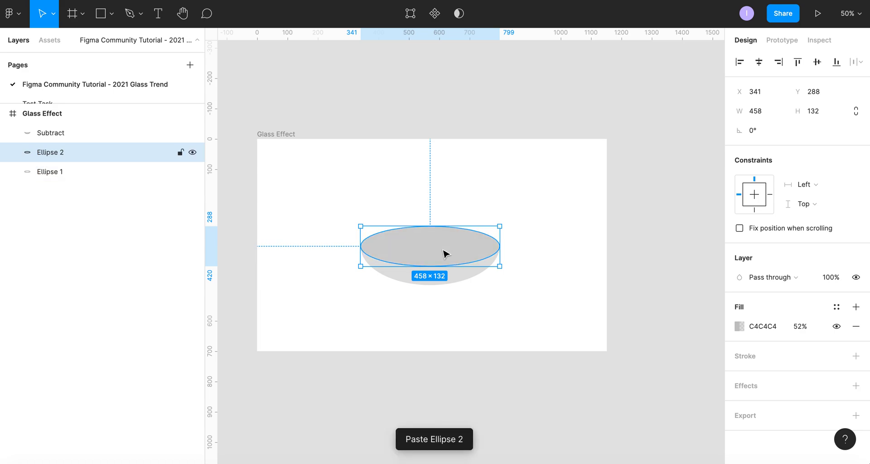
Resize the duplicated ellipse to about 138 × 15 and centre it at the bottom of the bowl as its base
key("shift+0")
left_click_drag(434, 286, 395, 315)
left_click_drag(257, 318, 353, 316)
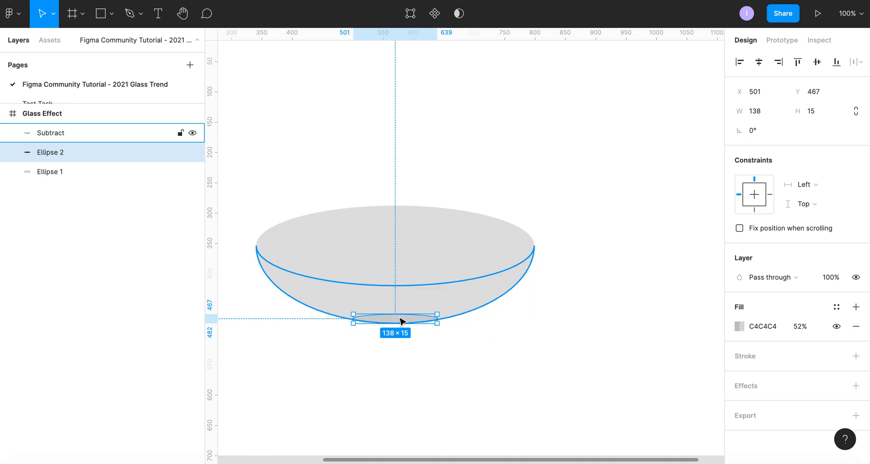
left_click(560, 329)
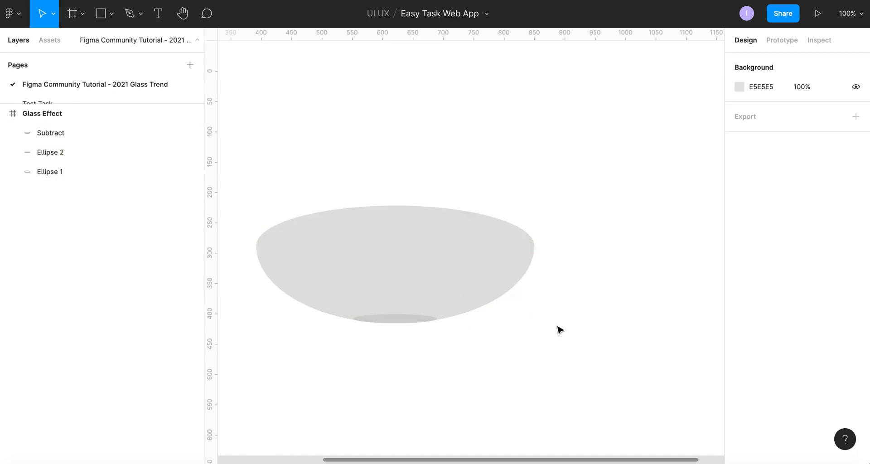
Try a 70% layer opacity on Ellipse 1 and set it back to 100%
key("ctrl+minus")
key("ctrl+plus")
left_click(485, 245)
key("7")
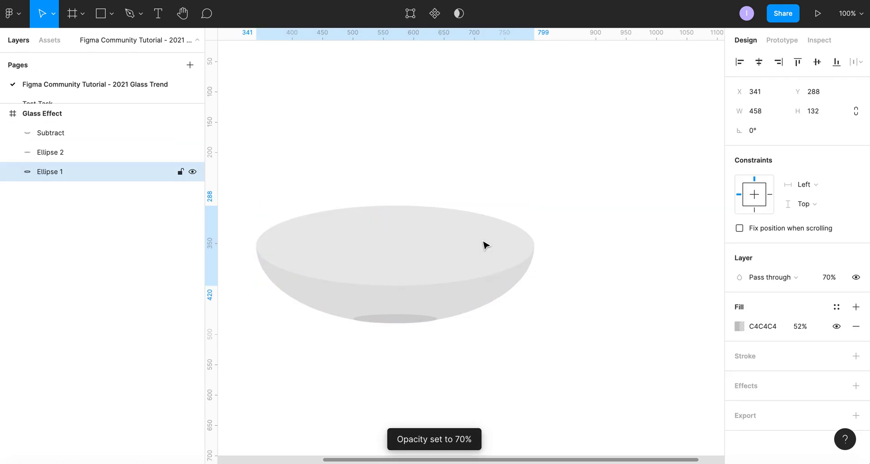
left_click(831, 277)
type("100")
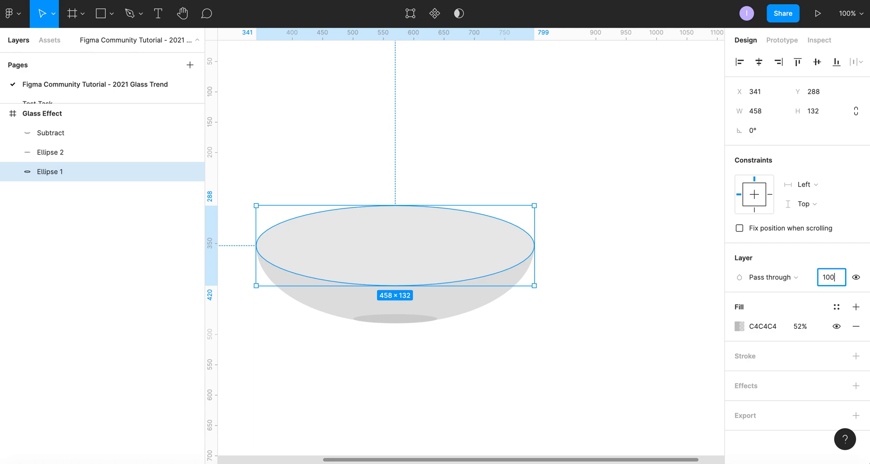
key("Tab")
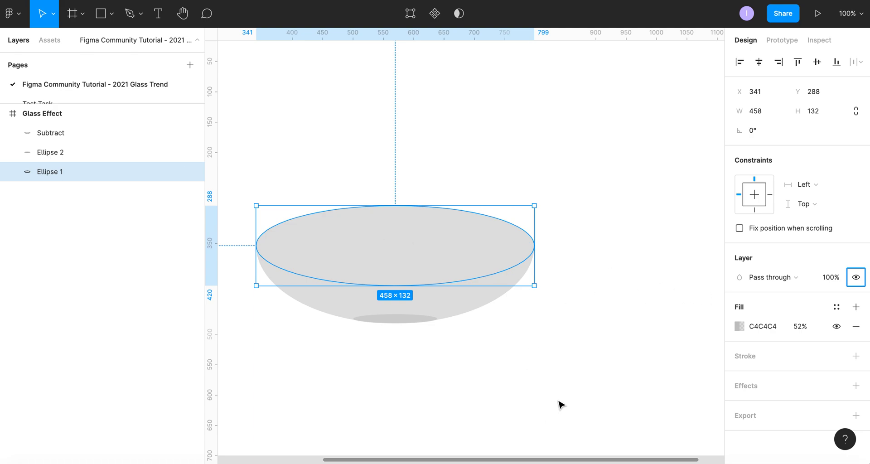
Set the layer opacity of Ellipse 1, the bowl's top surface, to 50% after trying 70%
left_click(484, 245)
key("7")
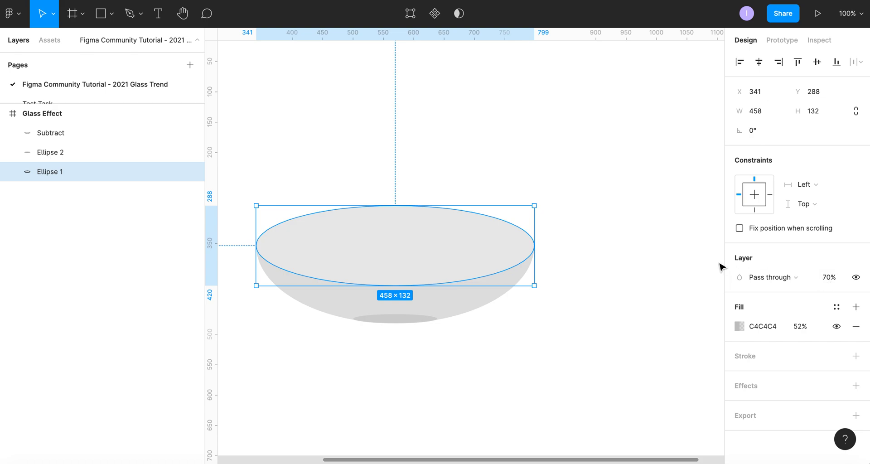
key("5")
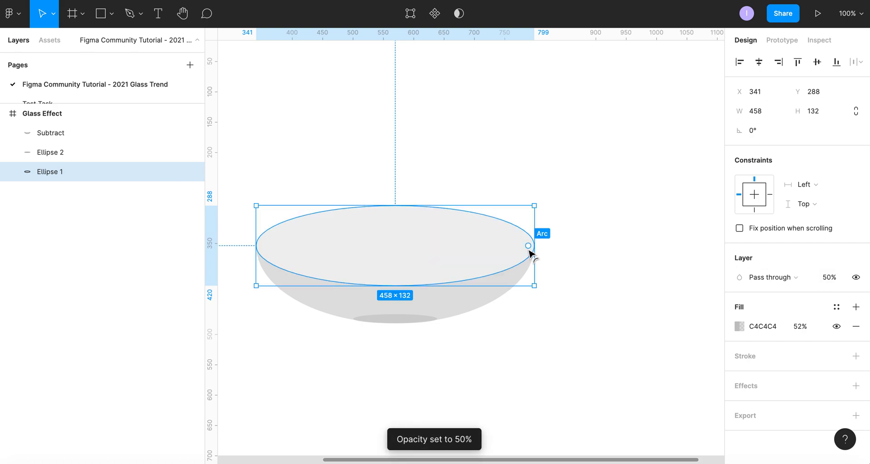
left_click(561, 339)
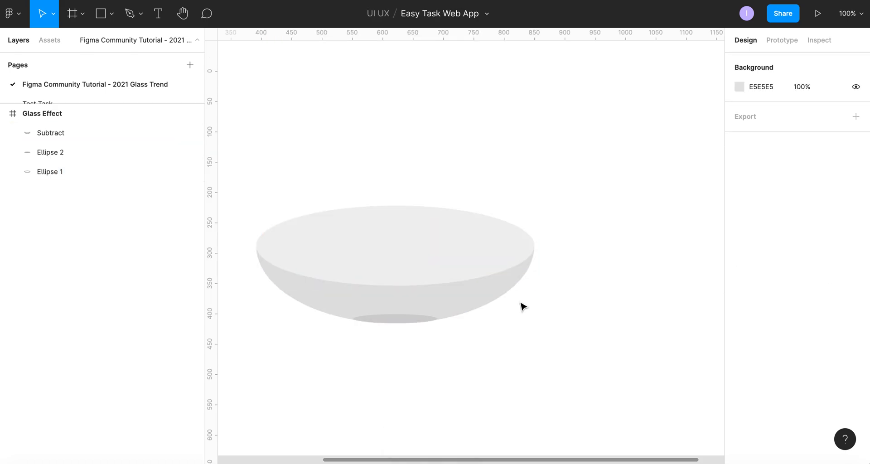
key("minus")
scroll(523, 306, "left", 2)
scroll(523, 306, "up", 1)
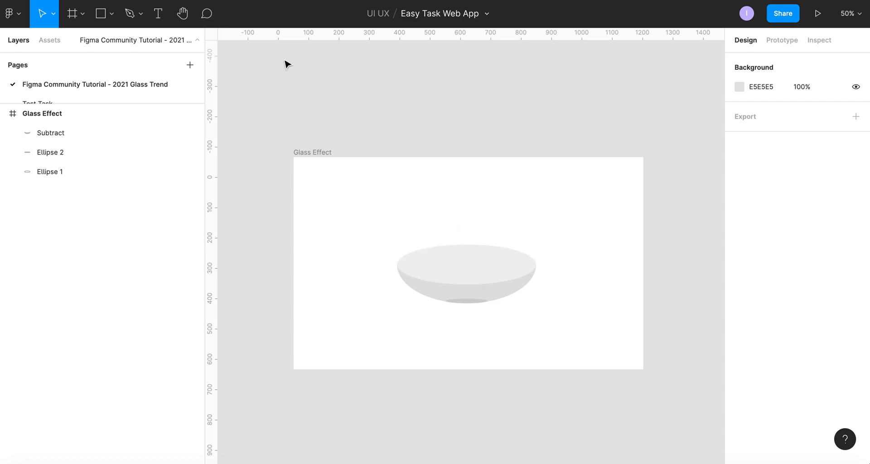
scroll(416, 186, "right", 3)
scroll(416, 186, "down", 1)
scroll(416, 186, "left", 2)
scroll(416, 186, "up", 1)
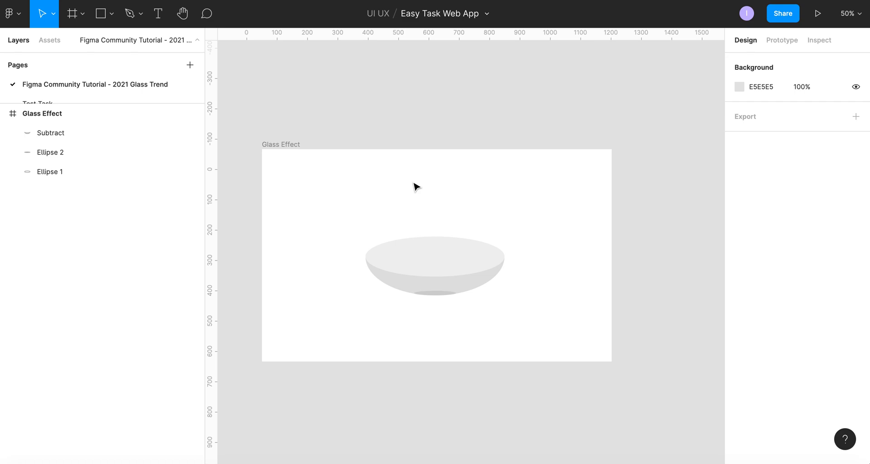
Draw an ellipse about 308 × 193 in the frame, above the bowl and offset to its left
key("shift+0")
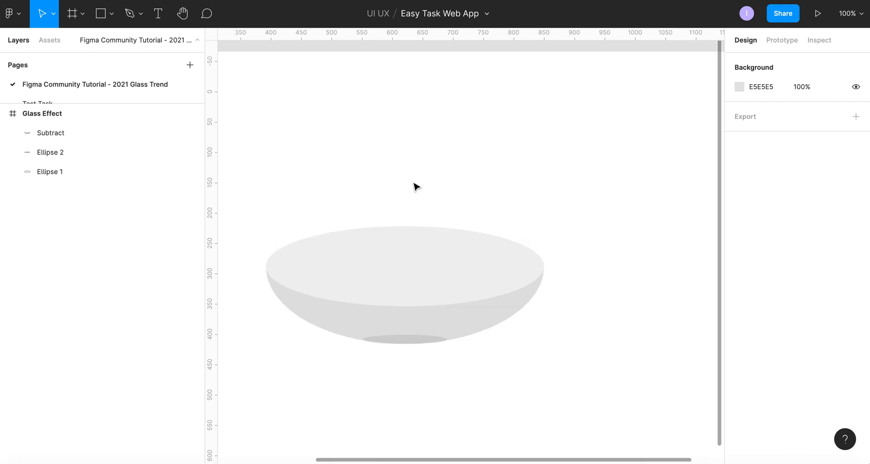
scroll(362, 163, "down", 1)
left_click(111, 14)
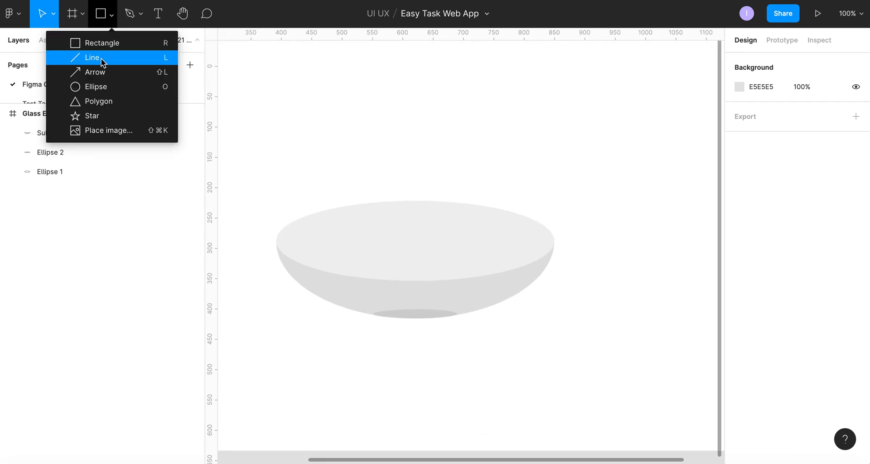
scroll(332, 151, "up", 2)
scroll(332, 151, "left", 2)
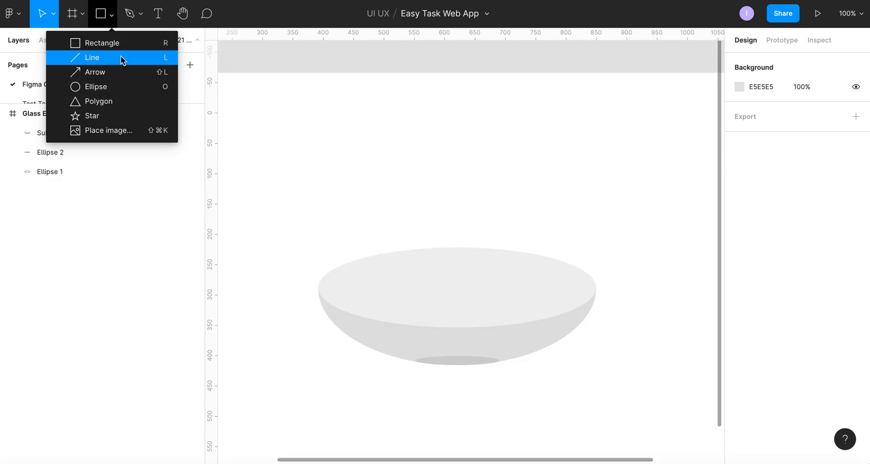
left_click(114, 85)
mouse_move(294, 103)
left_mouse_down()
mouse_move(435, 196)
mouse_move(460, 196)
mouse_move(481, 221)
left_mouse_up()
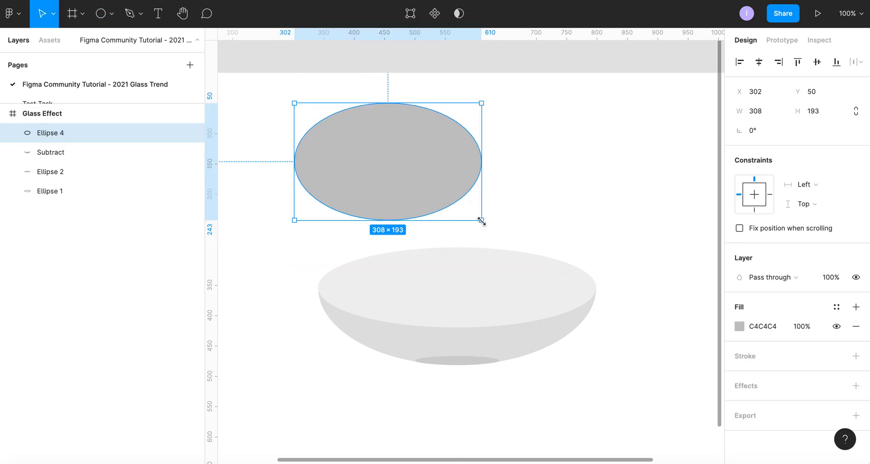
Delete the 308 × 193 ellipse and draw a new one about 244 × 156 above the bowl, offset to its left
key("Delete")
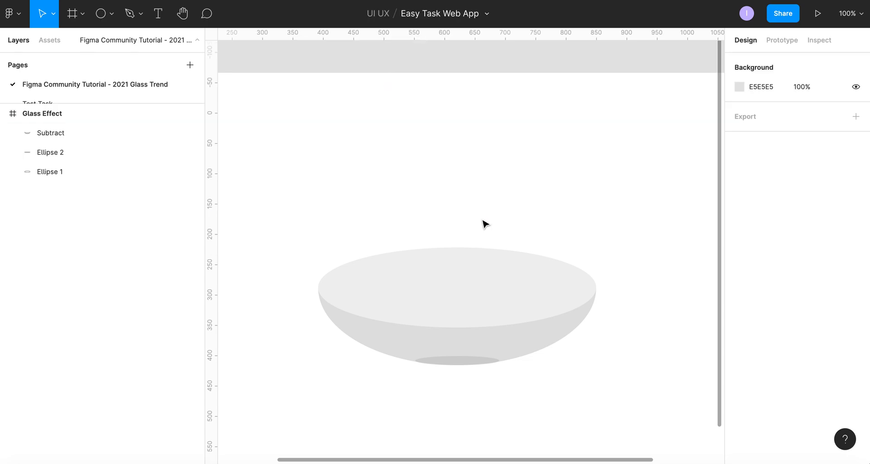
left_click(112, 14)
left_click(113, 86)
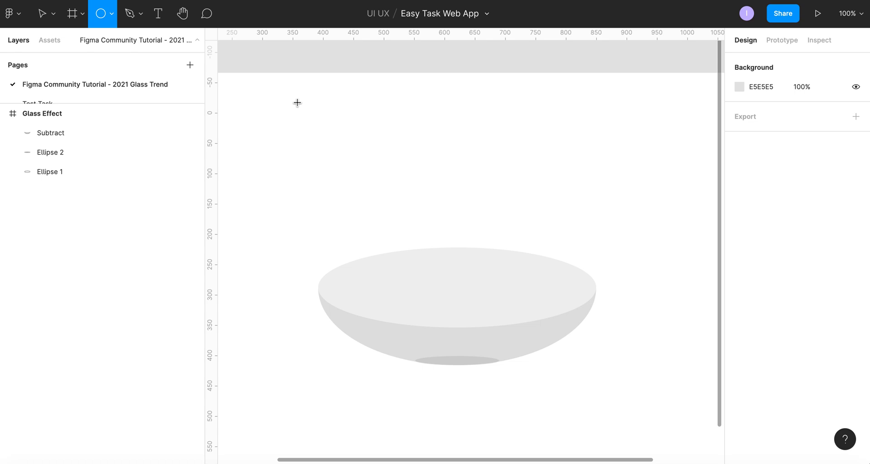
left_click_drag(296, 102, 445, 196)
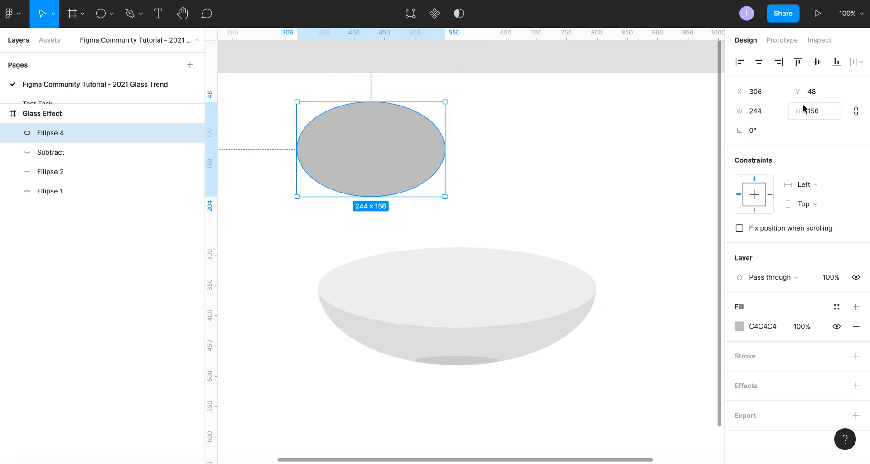
Set the new ellipse's width and height to 200 and constrain its proportions
left_click(765, 117)
type("200")
key("Tab")
type("20")
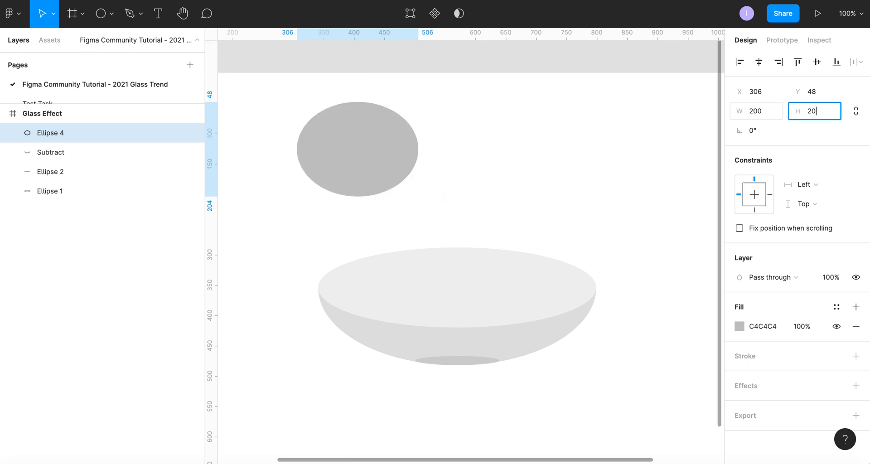
type("0")
key("Tab")
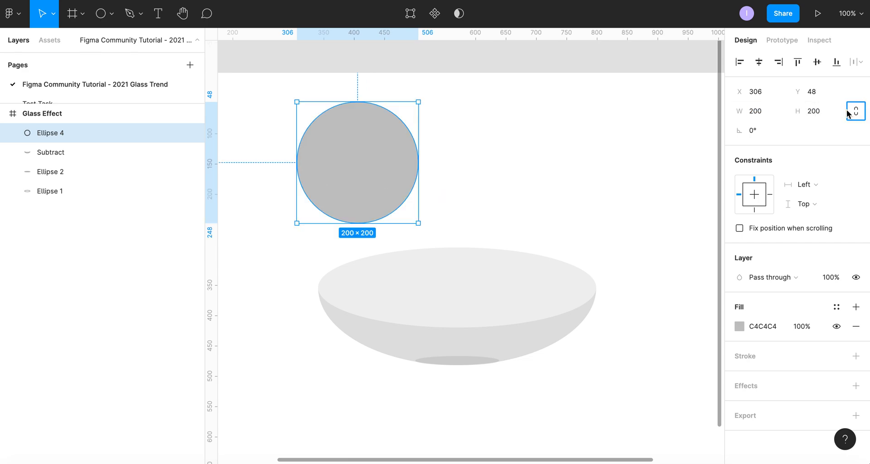
left_click(855, 114)
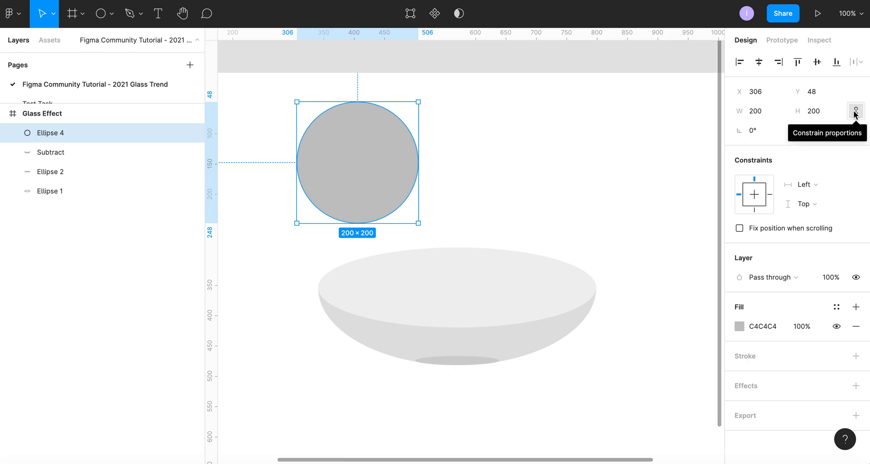
Undo a trial resize of the circle to 167 × 167 and move the circle to about X 360, Y 54
left_click_drag(418, 223, 398, 164)
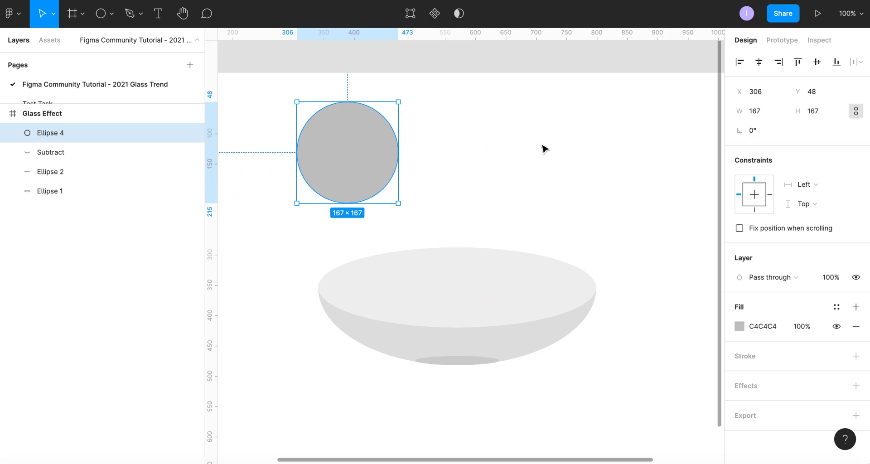
key("ctrl+z")
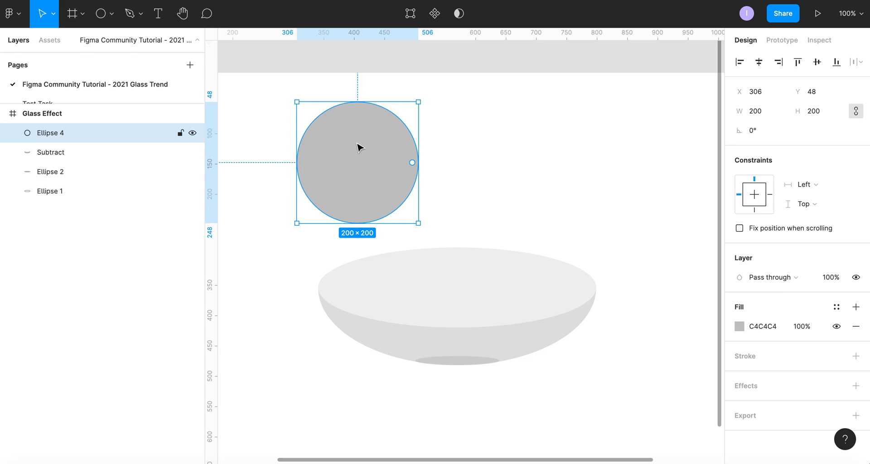
left_click_drag(357, 146, 383, 149)
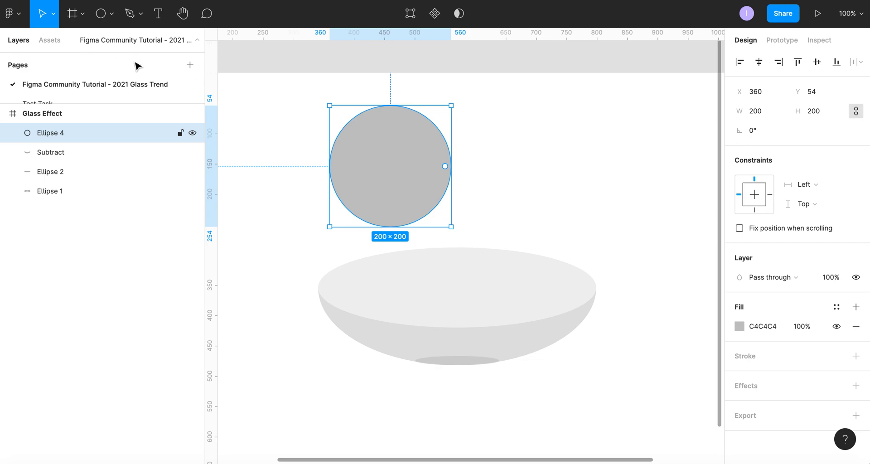
Draw a rectangle about 202 × 114 over the circle's upper part and subtract it from the circle
left_click(111, 14)
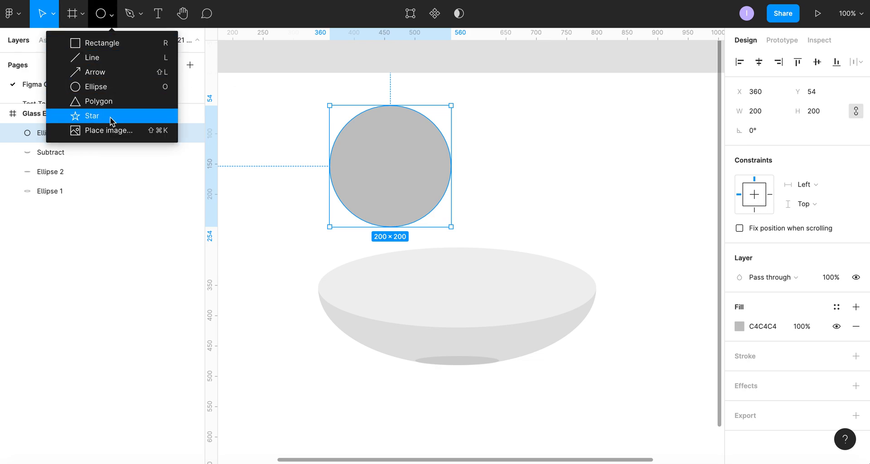
left_click(105, 43)
left_click_drag(329, 105, 449, 172)
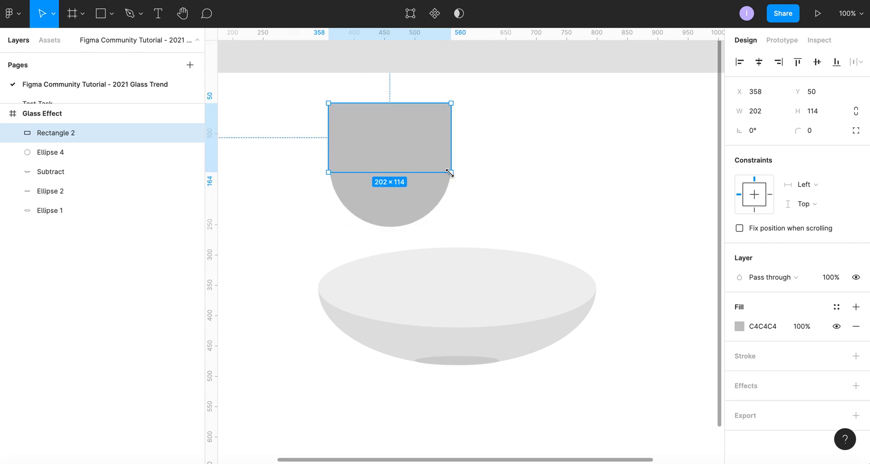
left_click(413, 202, "shift")
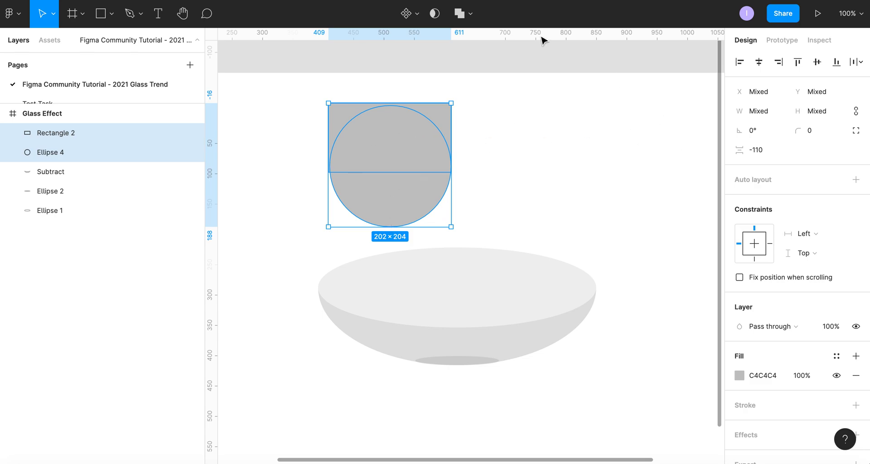
left_click(471, 16)
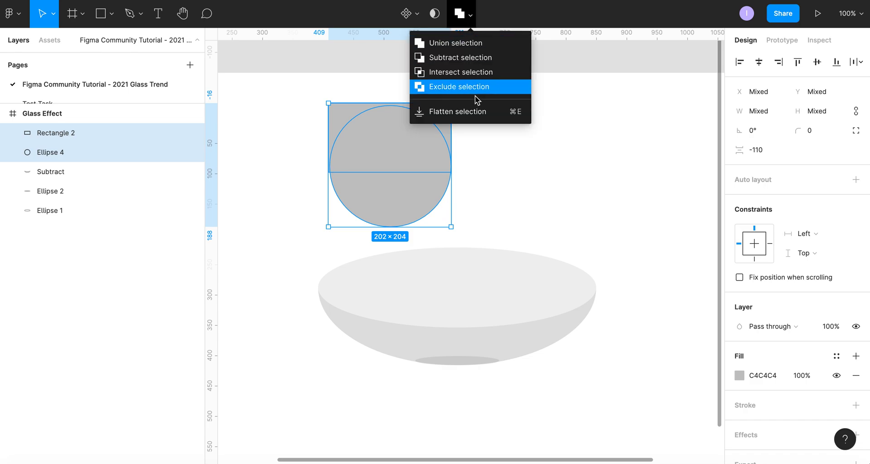
left_click(474, 67)
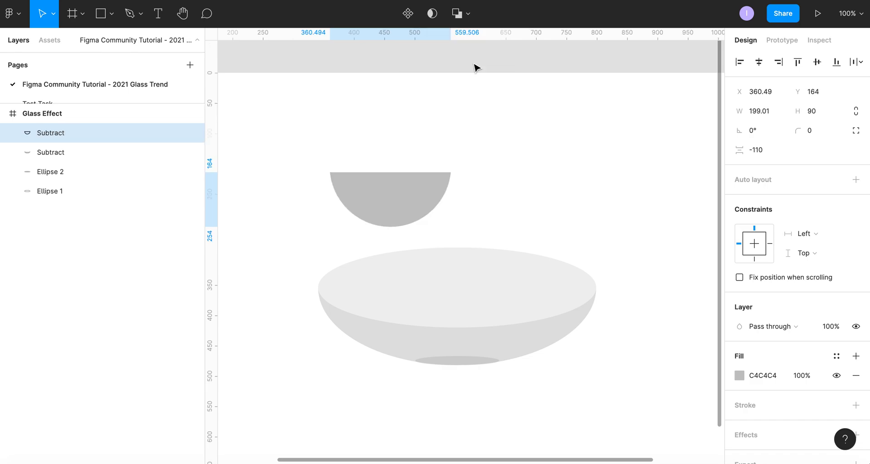
Fill the half-circle with the green document colour 9ADAA1
scroll(460, 138, "up", 5)
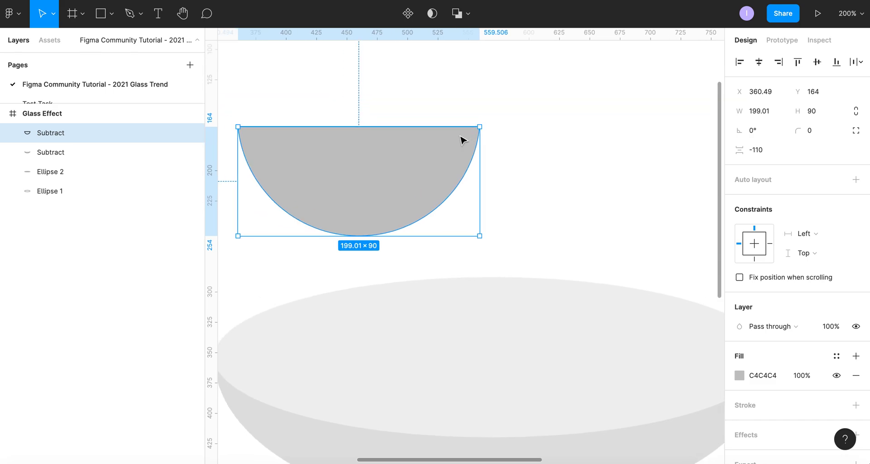
scroll(483, 212, "up", 5)
scroll(483, 212, "left", 2)
scroll(635, 227, "down", 5)
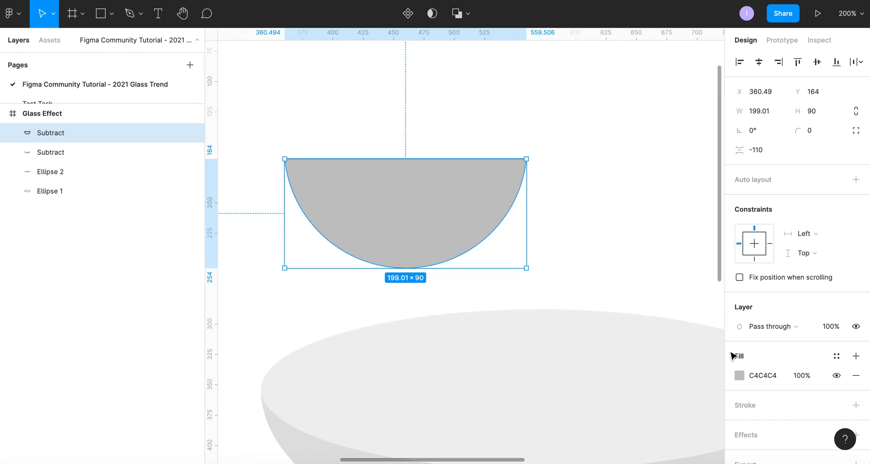
left_click(740, 375)
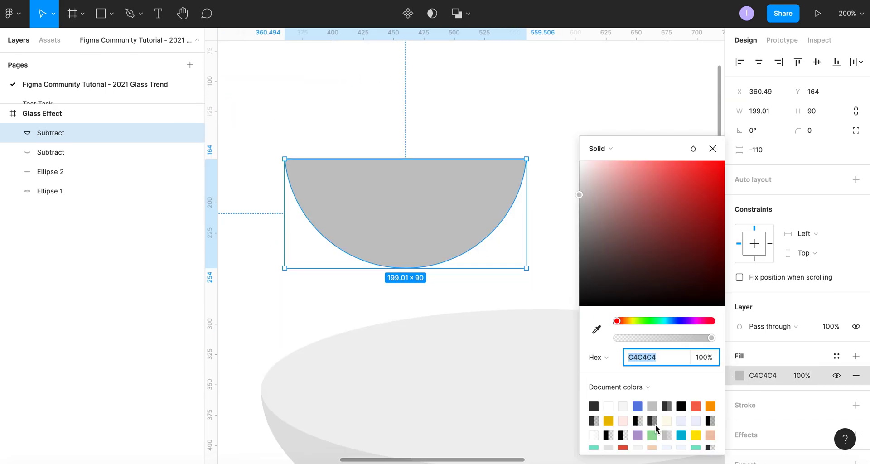
left_click(652, 418)
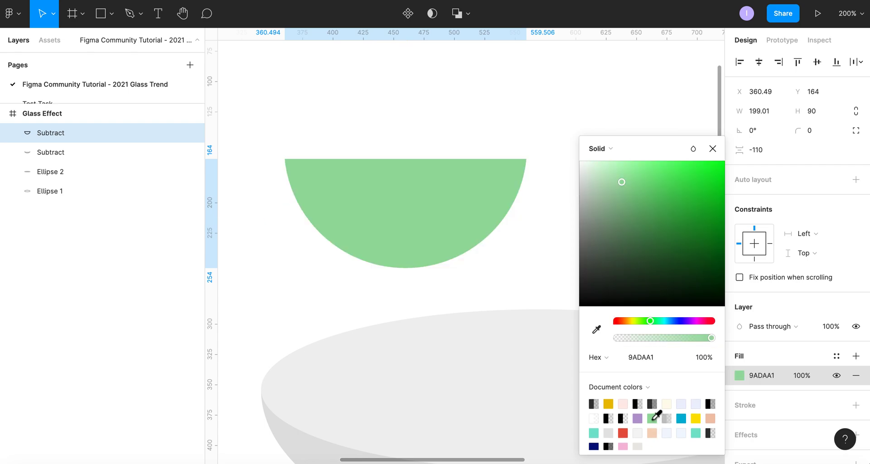
Duplicate the green half-circle, scale the copy to about 156 × 70.55 and centre it along the original's flat top edge
left_click_drag(439, 199, 442, 166)
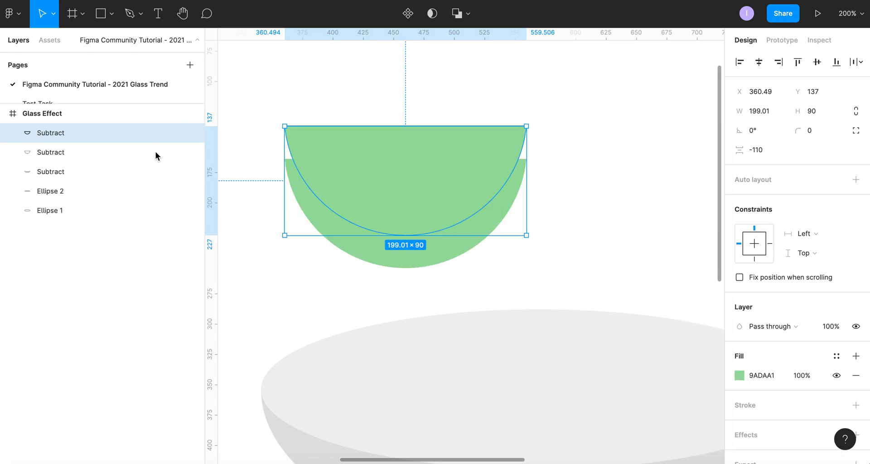
left_click_drag(284, 127, 305, 169)
left_click_drag(363, 177, 362, 197)
Fill the inner half-circle with the red document colour F36855 after trying F4BBDB and E55648
left_click(740, 376)
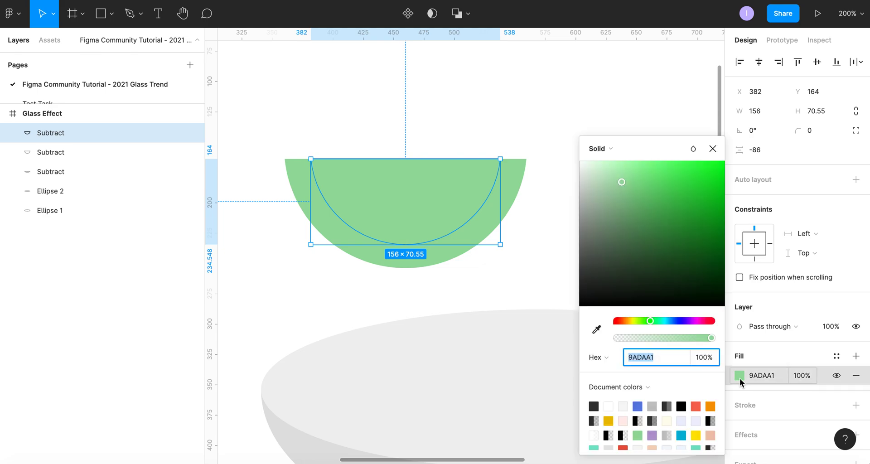
left_click(697, 403)
scroll(702, 403, "down", 2)
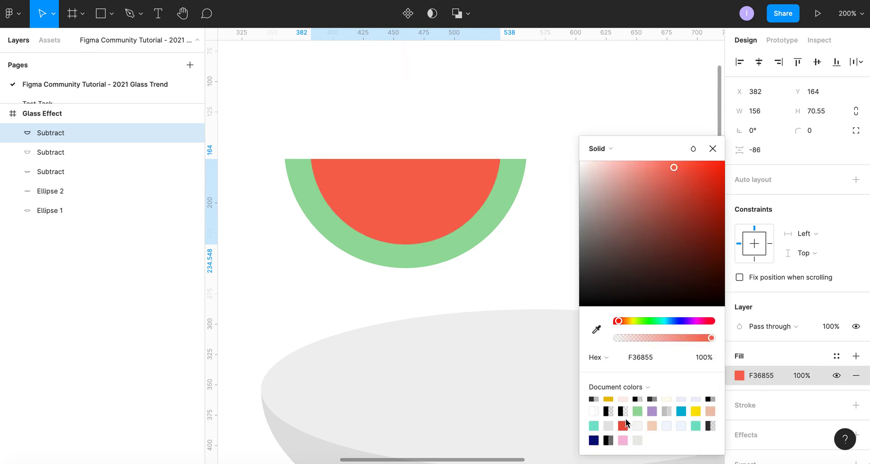
left_click(624, 438)
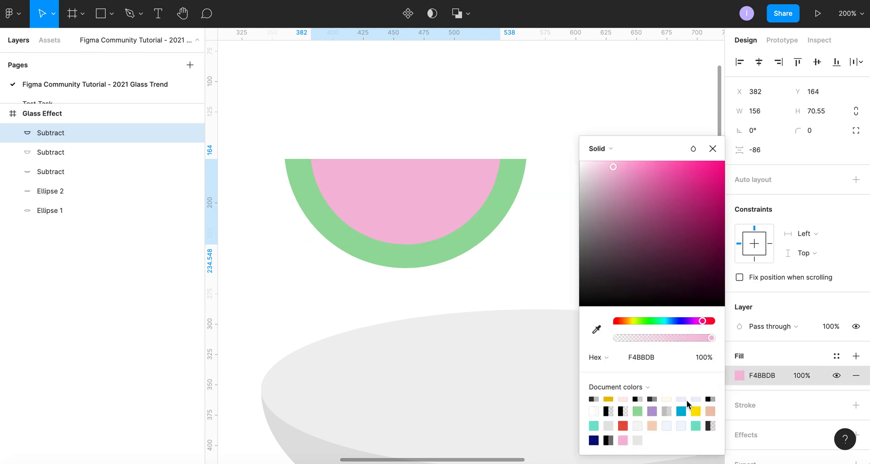
left_click(666, 411)
left_click(624, 426)
scroll(632, 422, "up", 2)
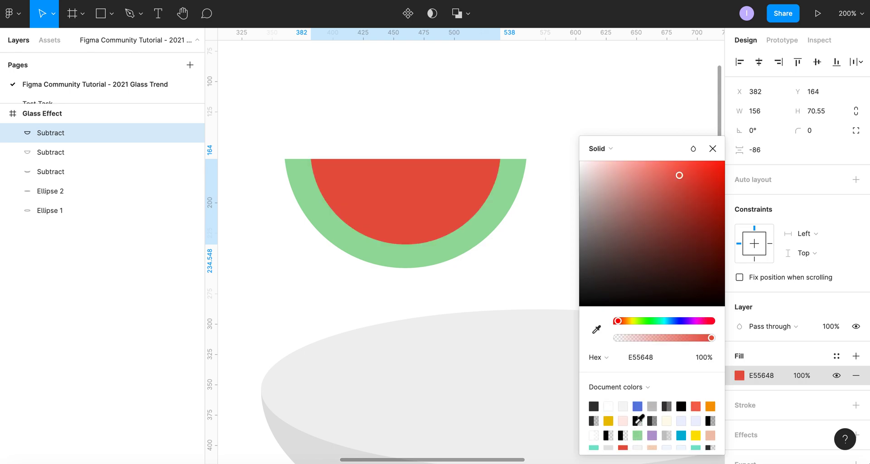
left_click(696, 405)
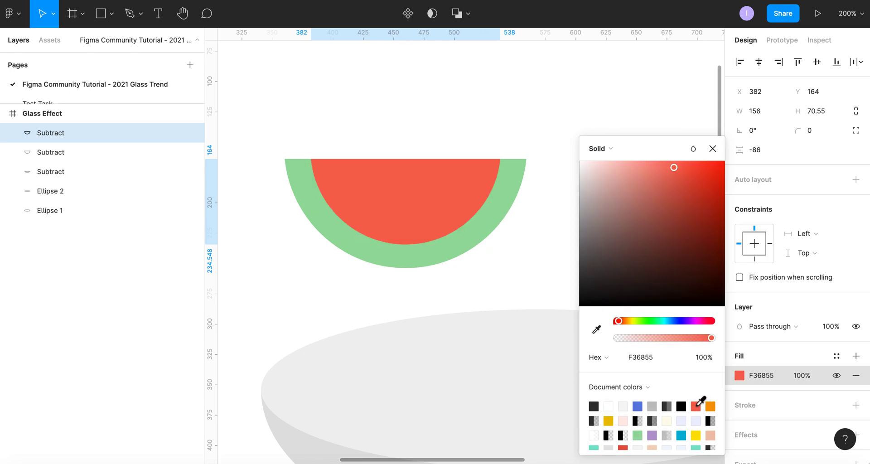
left_click(482, 117)
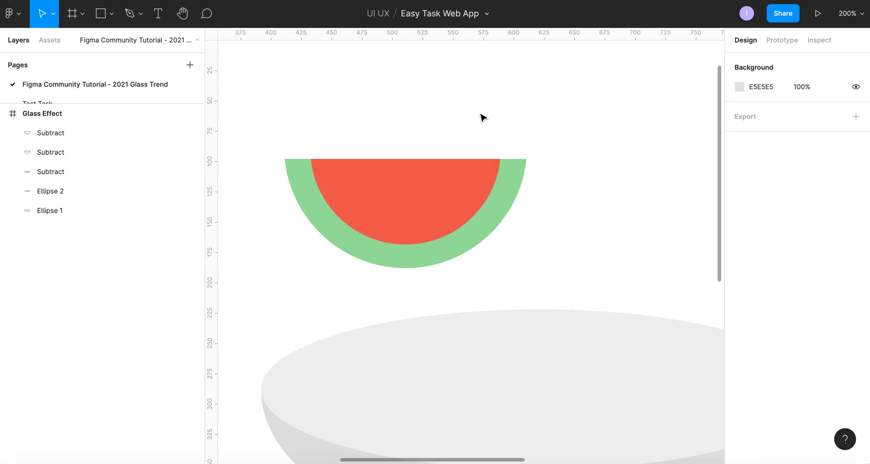
Draw a small upright ellipse about 17 × 27 above the red half-circle
scroll(481, 117, "up", 2)
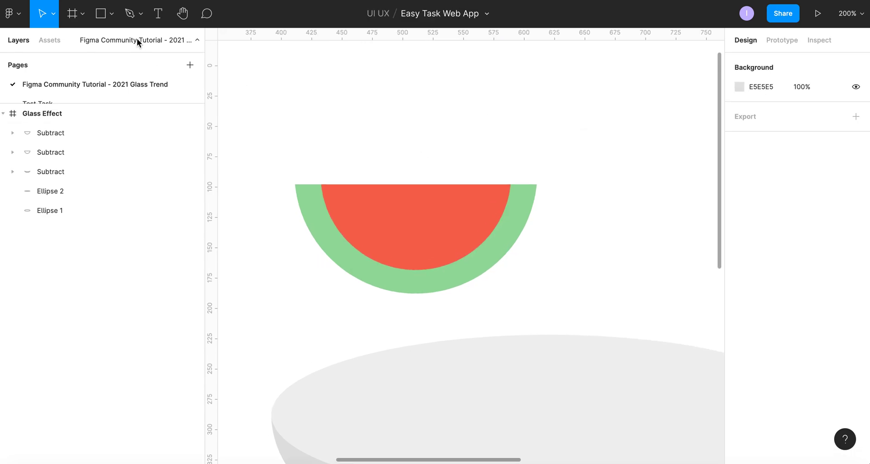
left_click(113, 14)
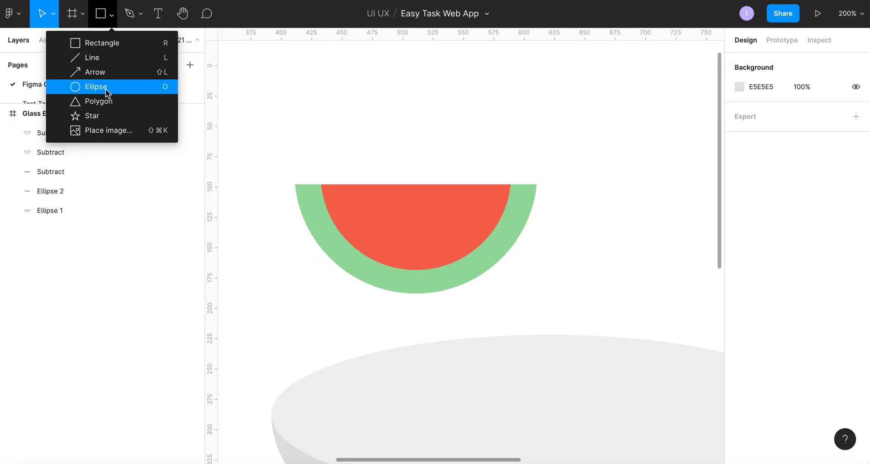
left_click(400, 223)
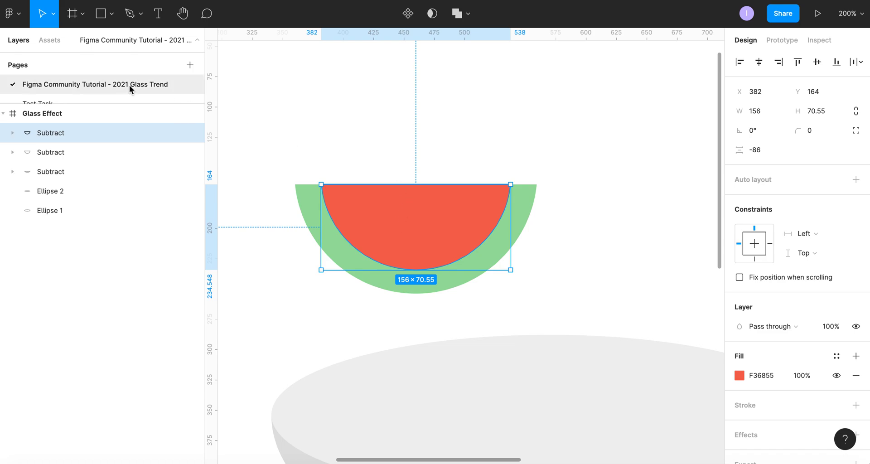
left_click(112, 15)
left_click(98, 87)
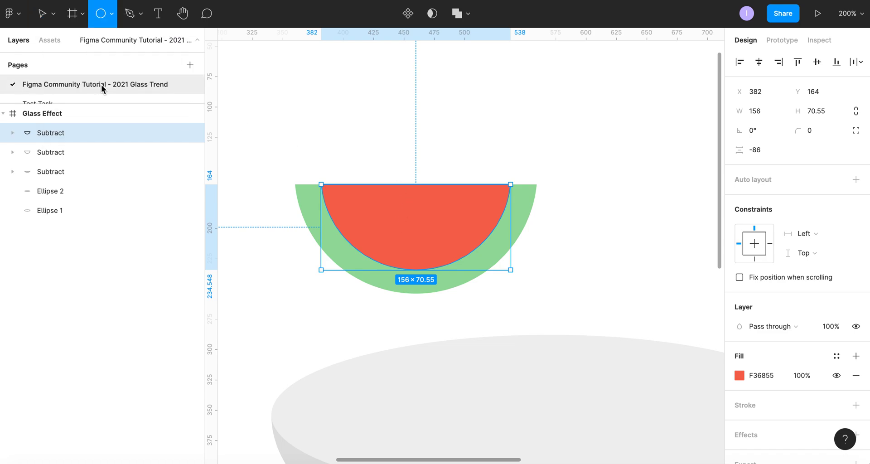
mouse_move(285, 109)
left_mouse_down()
mouse_move(305, 144)
mouse_move(407, 145)
left_mouse_up()
scroll(312, 138, "left", 2)
double_click(406, 145)
key("ctrl+equal")
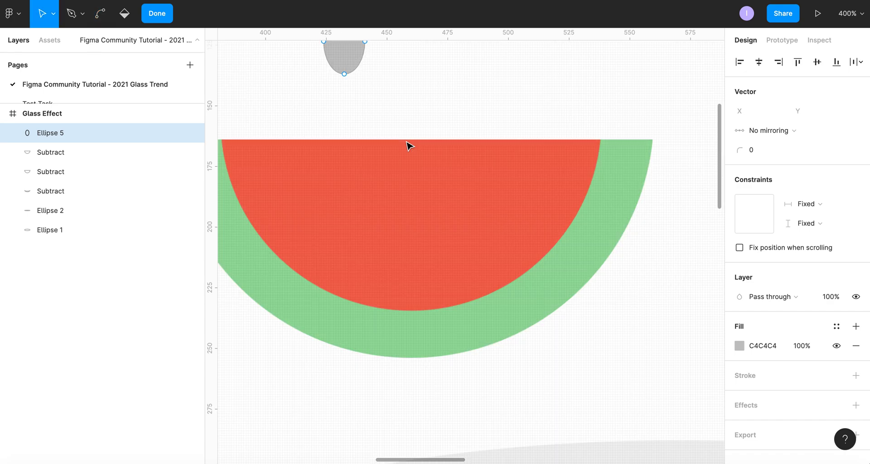
scroll(408, 144, "up", 3)
scroll(408, 144, "left", 1)
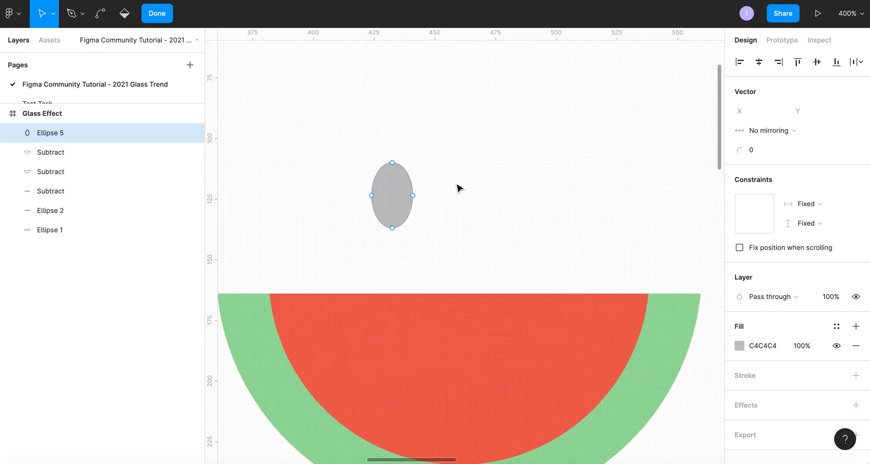
left_click(61, 152)
left_click(64, 132)
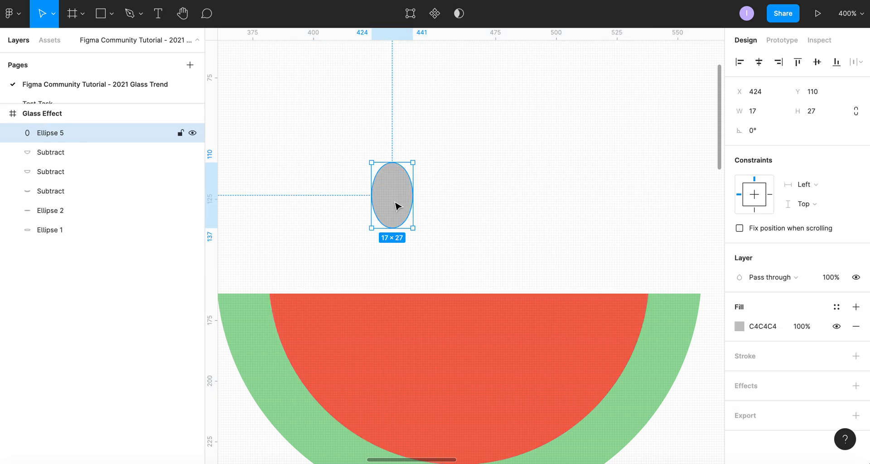
Convert the top anchor point of the small grey ellipse into a sharp corner
double_click(397, 206)
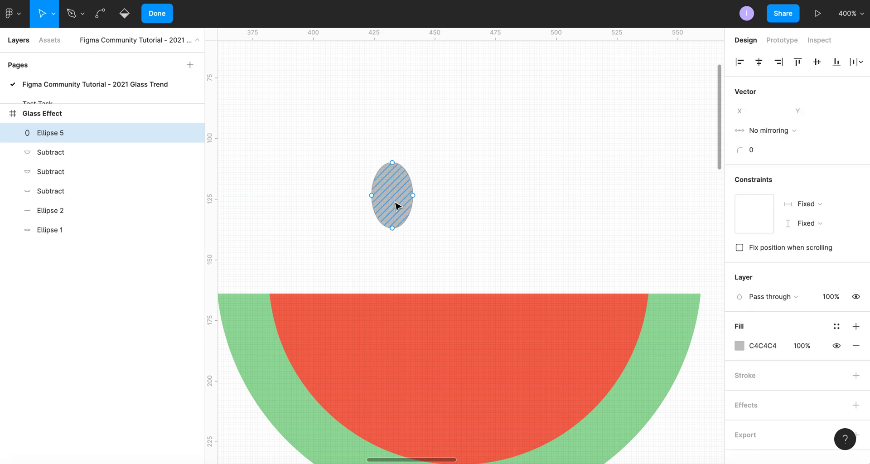
left_click(392, 163)
key("ctrl+plus")
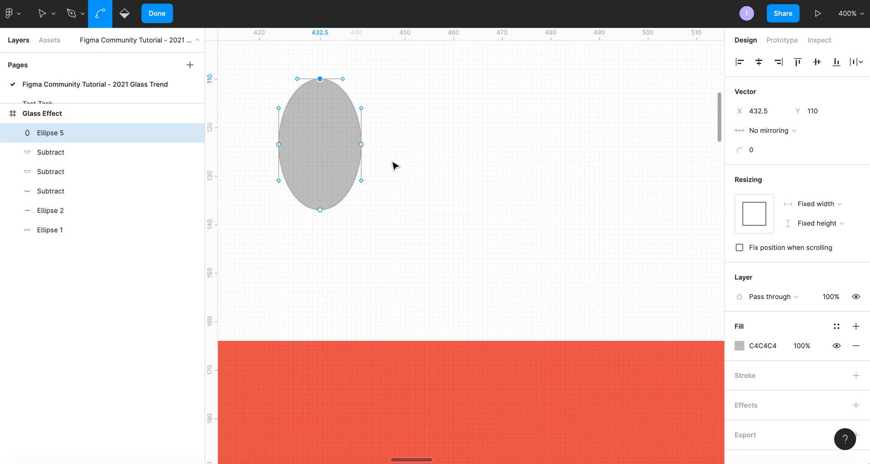
scroll(392, 164, "up", 3)
scroll(392, 164, "left", 3)
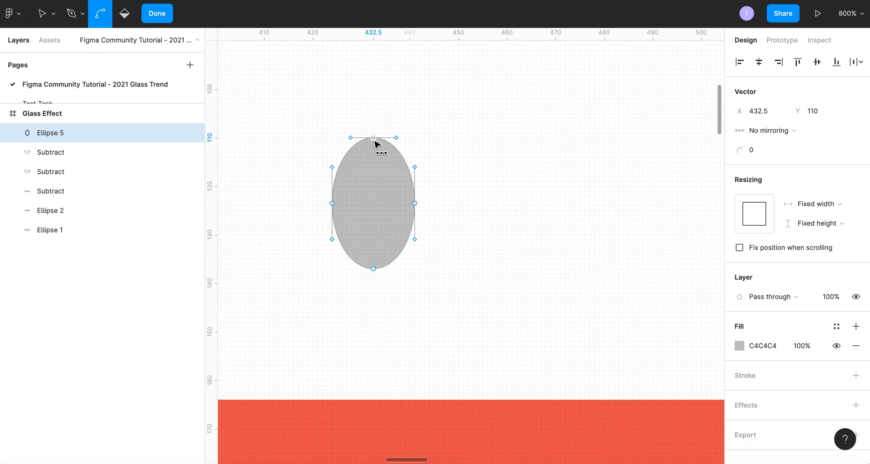
left_click(373, 137, "ctrl")
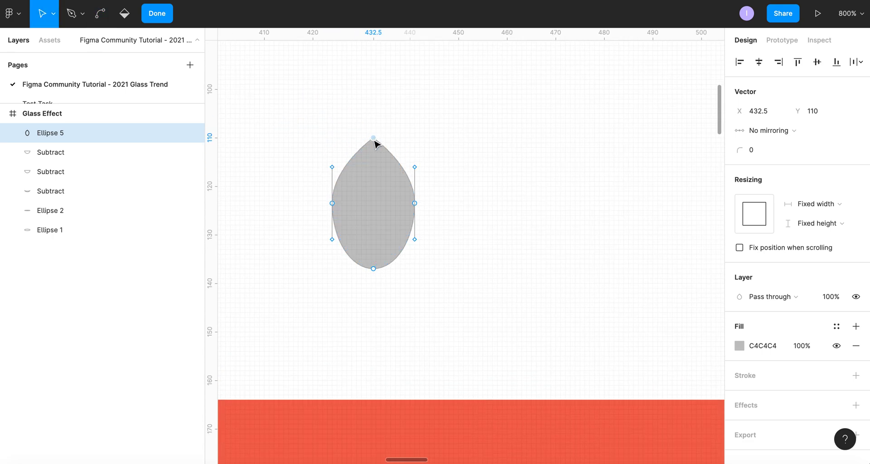
key("ctrl+z")
left_click(373, 138)
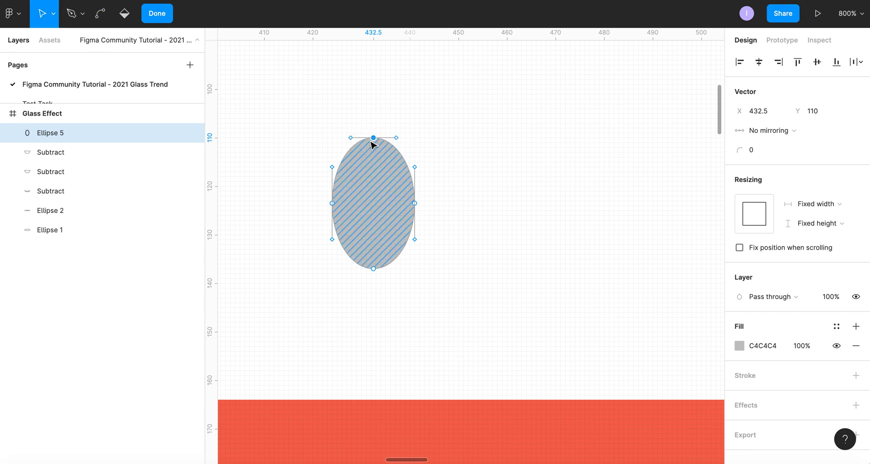
left_click(374, 143)
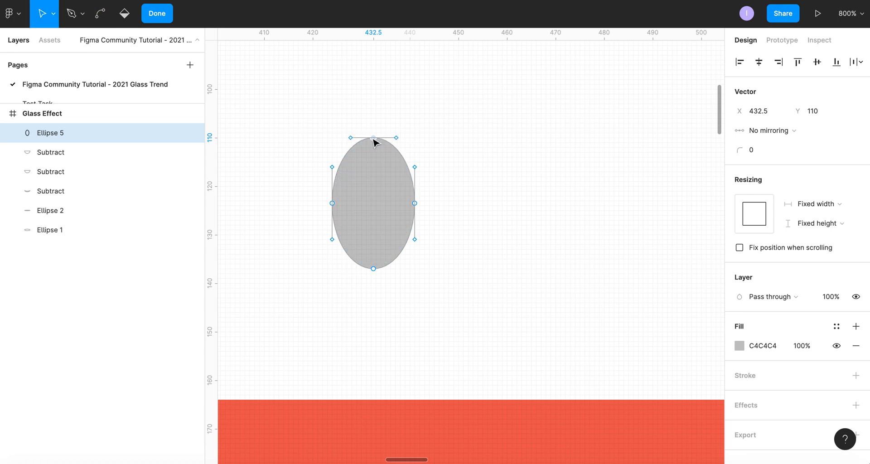
key("ctrl")
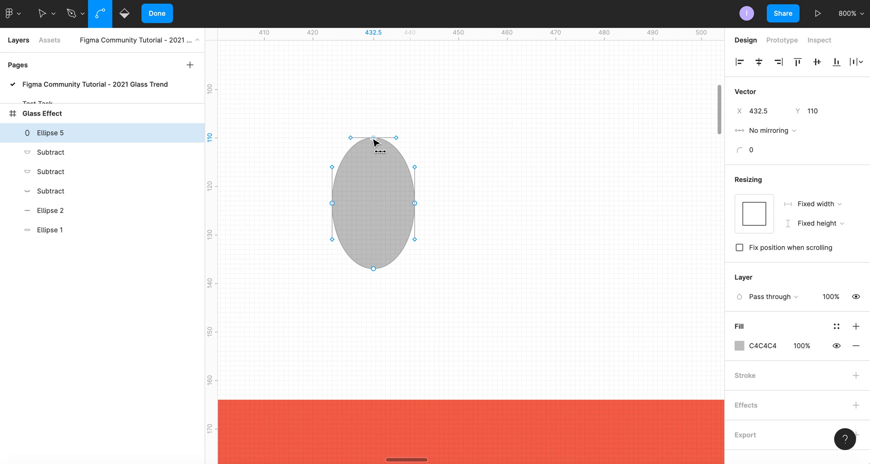
left_click(373, 138)
left_click(374, 140)
left_click(374, 138, "ctrl")
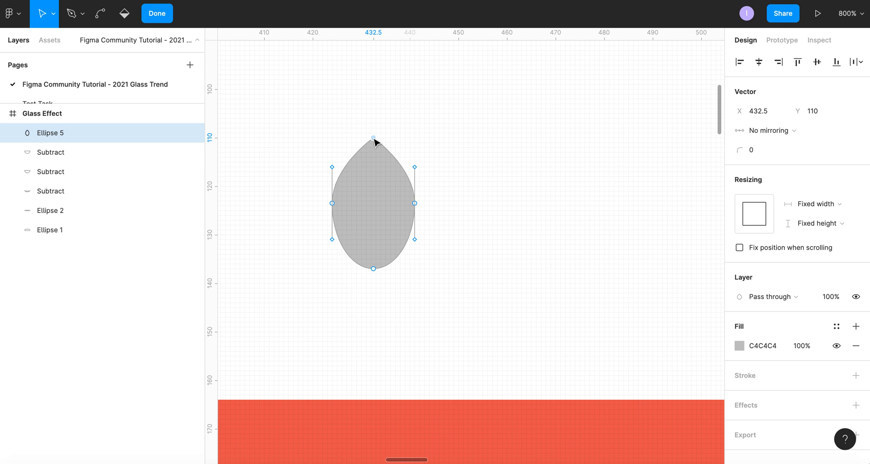
Convert the ellipse's bottom anchor point into a sharp corner to complete the seed shape
left_click(373, 138)
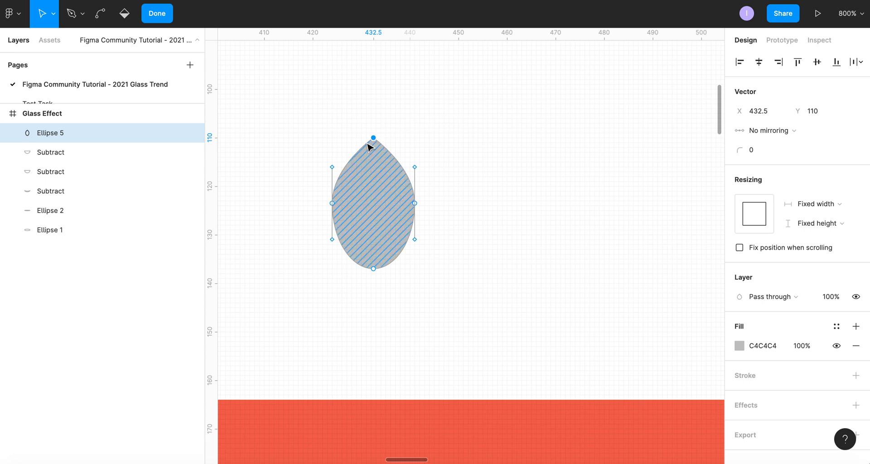
key("ctrl")
left_click(373, 269, "ctrl")
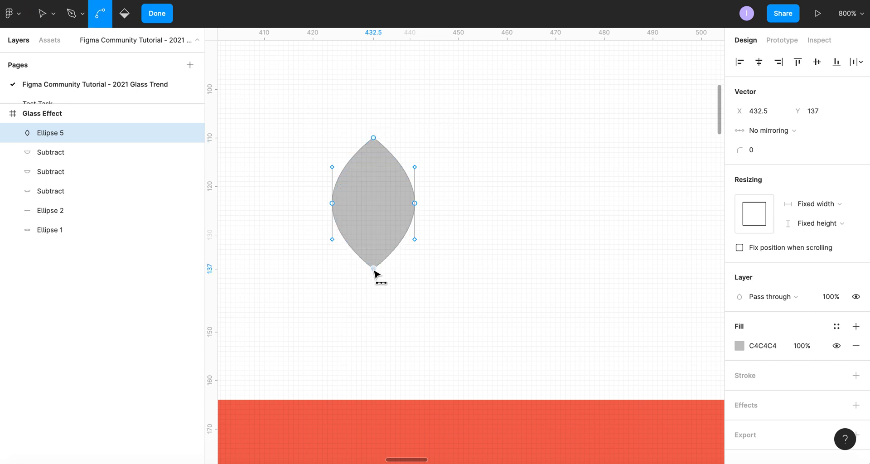
Fill the seed shape with black 000000 and shrink it to 10 × 16
left_click(743, 348)
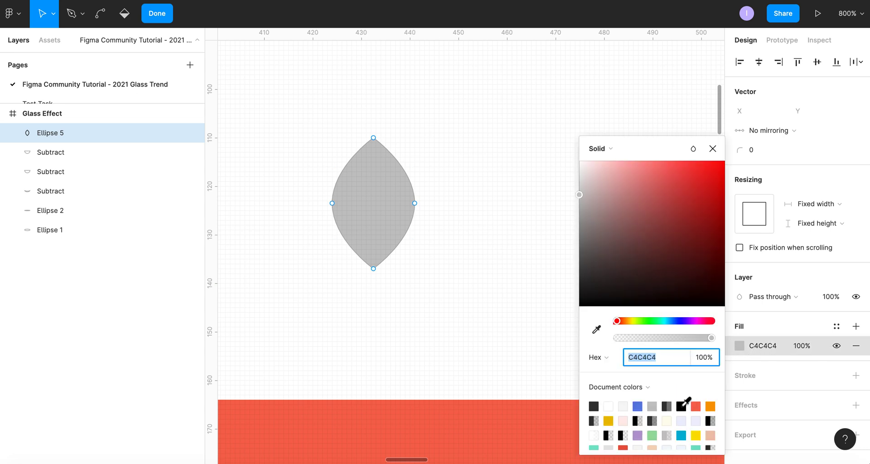
left_click(680, 406)
key("minus")
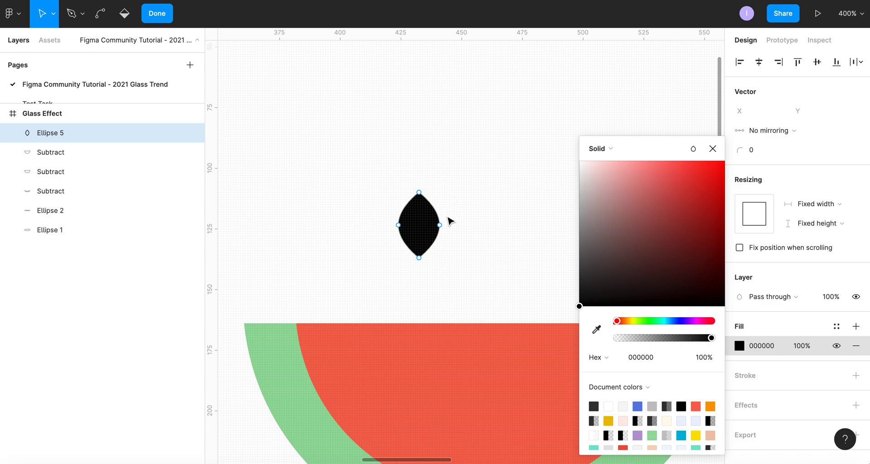
key("Escape")
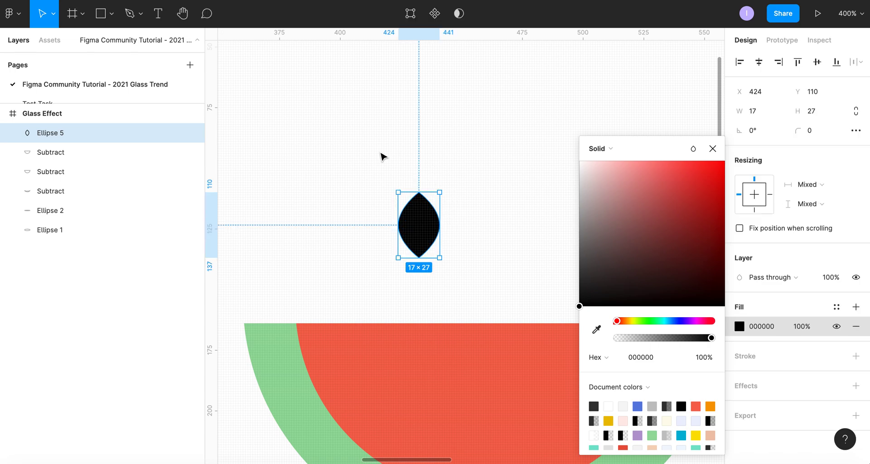
left_click_drag(439, 225, 422, 224)
left_click_drag(413, 191, 411, 218)
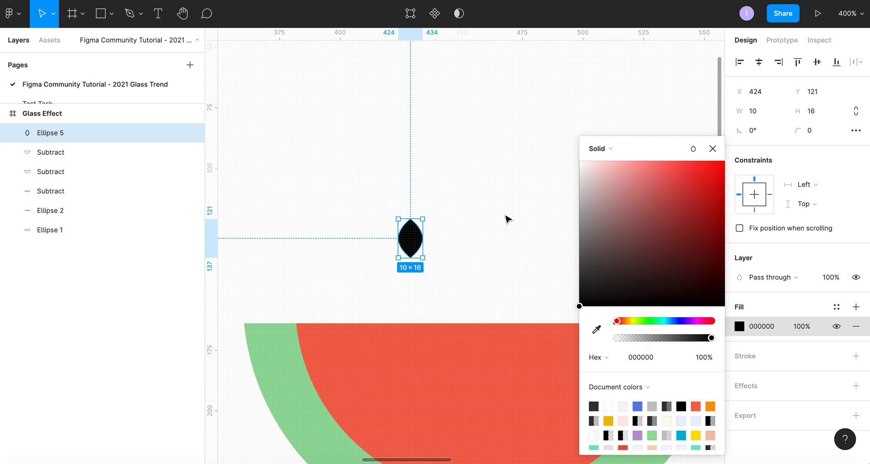
Place the seed in the upper middle of the red half-circle and add a copy to its left rotated about -25.73°
left_click(480, 211)
scroll(481, 212, "down", 2)
scroll(480, 211, "right", 4)
left_click_drag(326, 185, 370, 305)
key("shift+Up")
key("shift+Left")
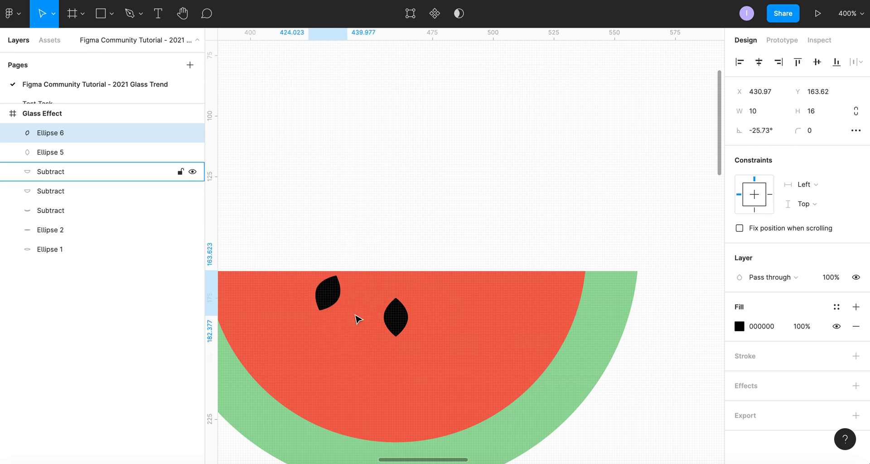
Nudge the left seed down 6 px and place a copy of it right of the middle seed, rotated 45°
key("Down")
key("Down")
key("Down")
key("Down")
key("Down")
key("Down")
left_click_drag(327, 306, 459, 272)
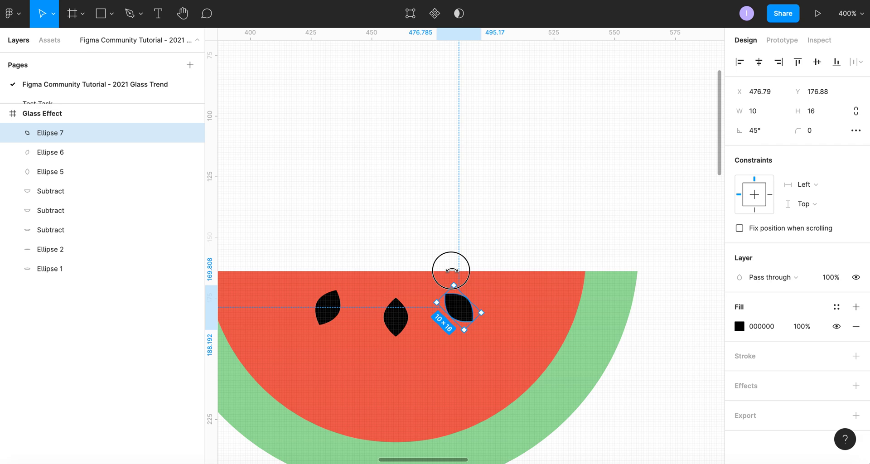
Set the left seed's rotation to -25°
left_click(326, 311)
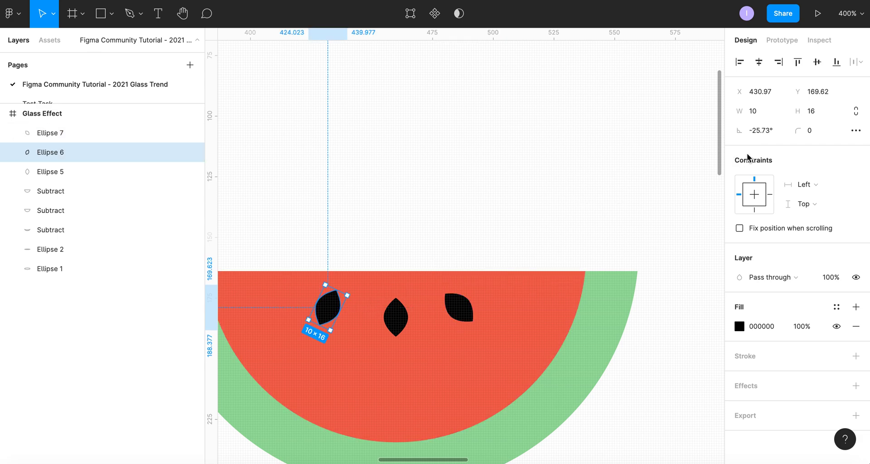
left_click(768, 131)
type("-")
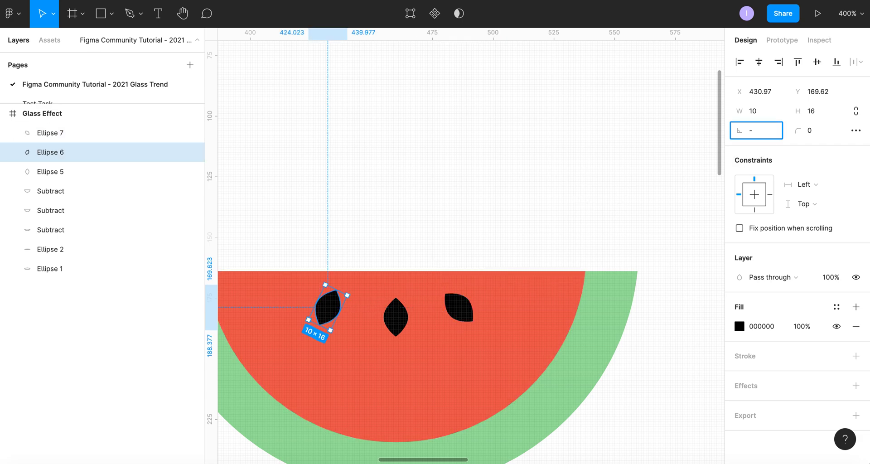
type("25")
key("Tab")
Set the right seed's rotation to 35°
left_click(450, 318)
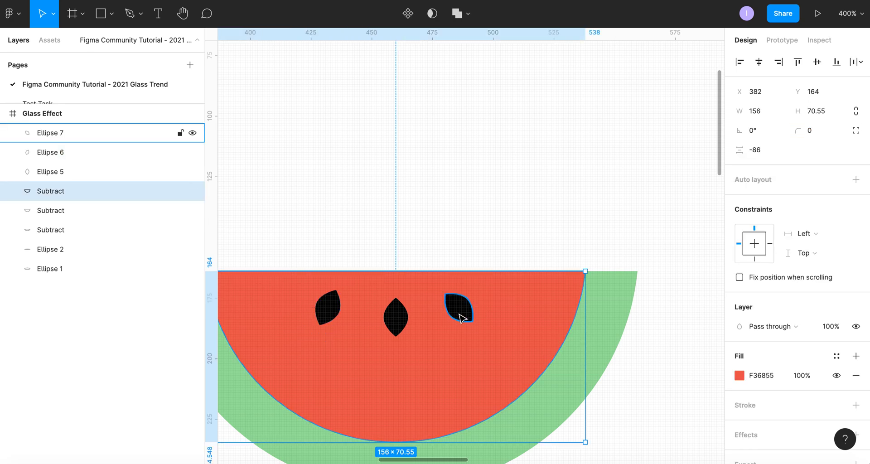
left_click(461, 317)
left_click(770, 133)
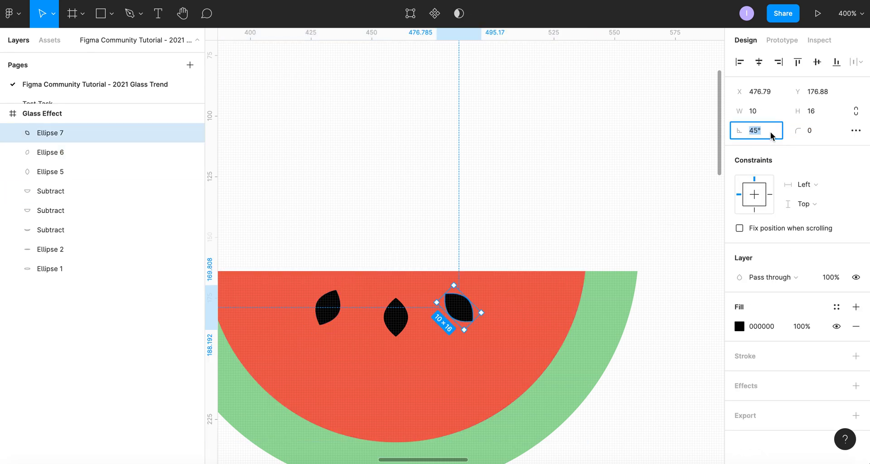
type("35")
key("Tab")
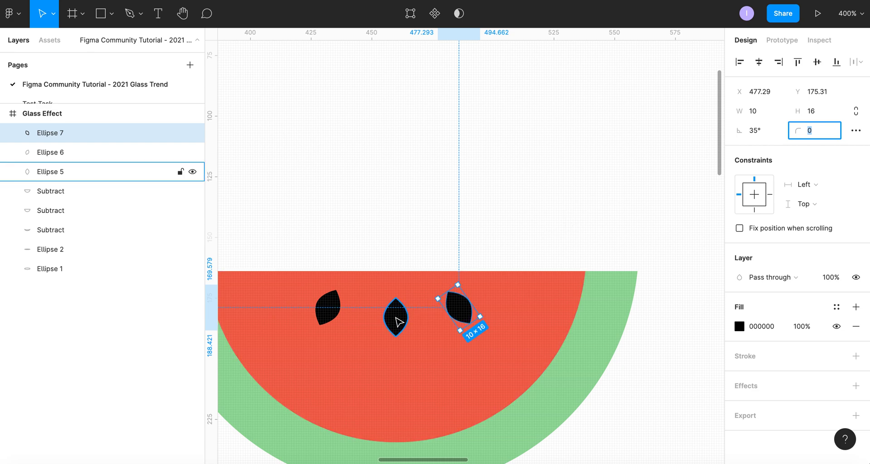
Distribute the three seeds with equal horizontal spacing
left_click(398, 320)
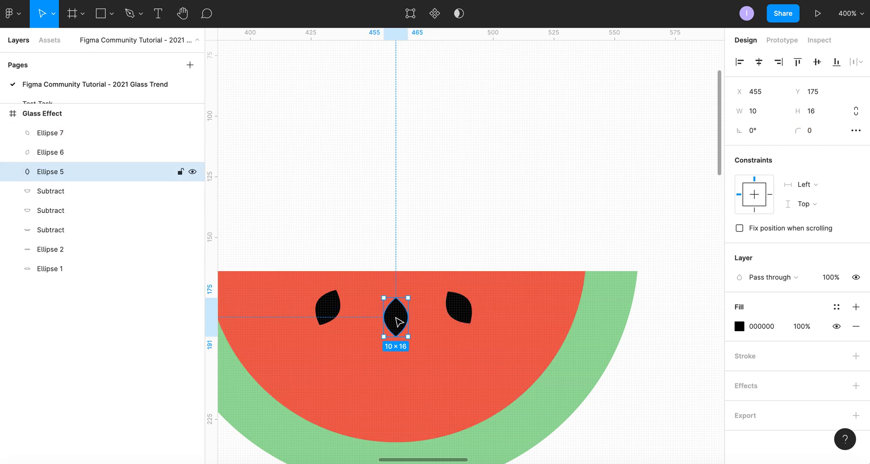
left_click(322, 310, "shift")
left_click(459, 306, "shift")
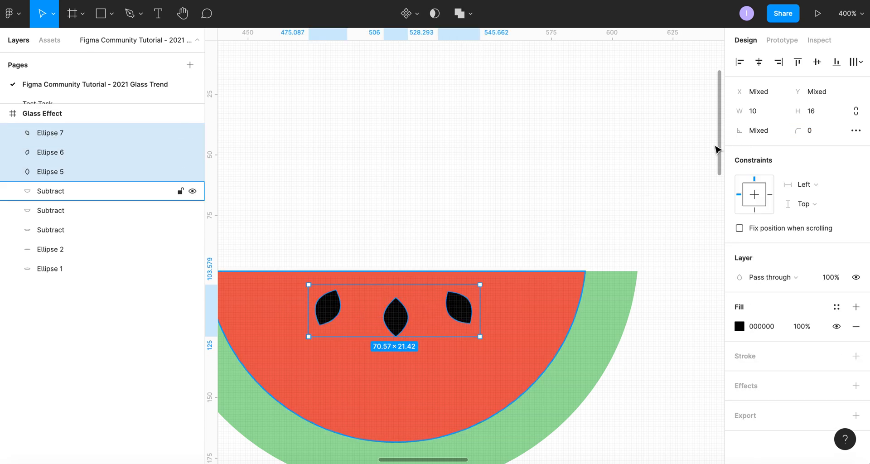
left_click(862, 63)
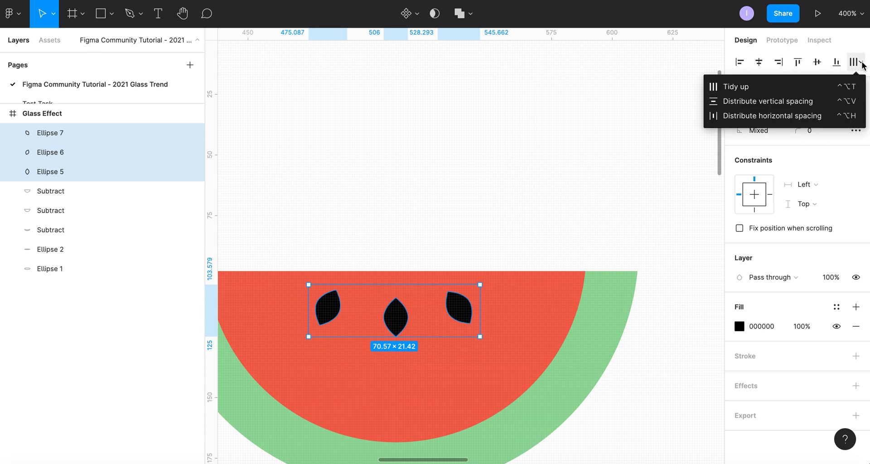
left_click(745, 118)
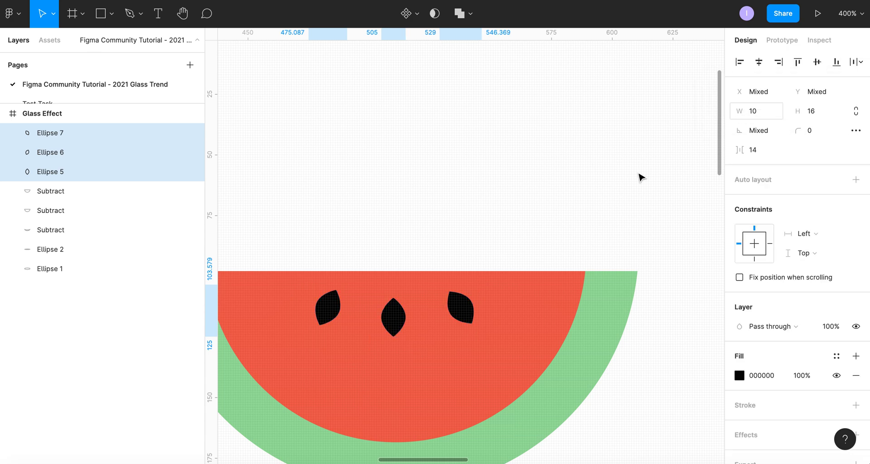
Group the three seeds
scroll(504, 308, "left", 3)
scroll(504, 308, "down", 2)
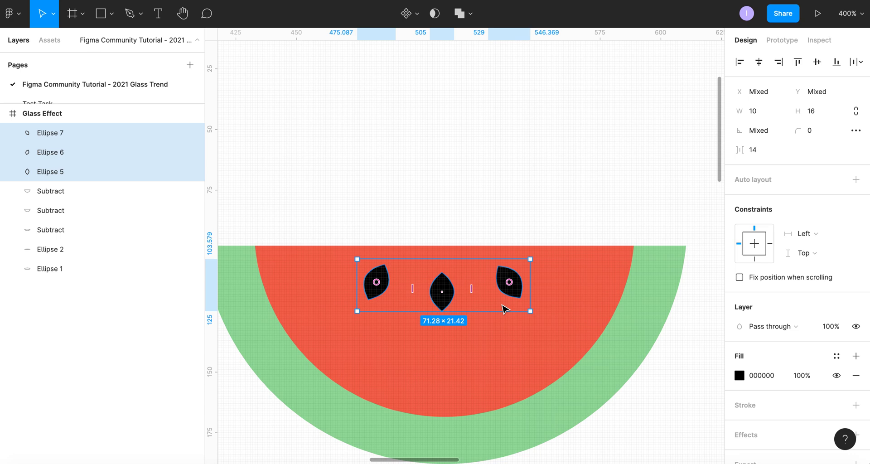
key("ctrl+g")
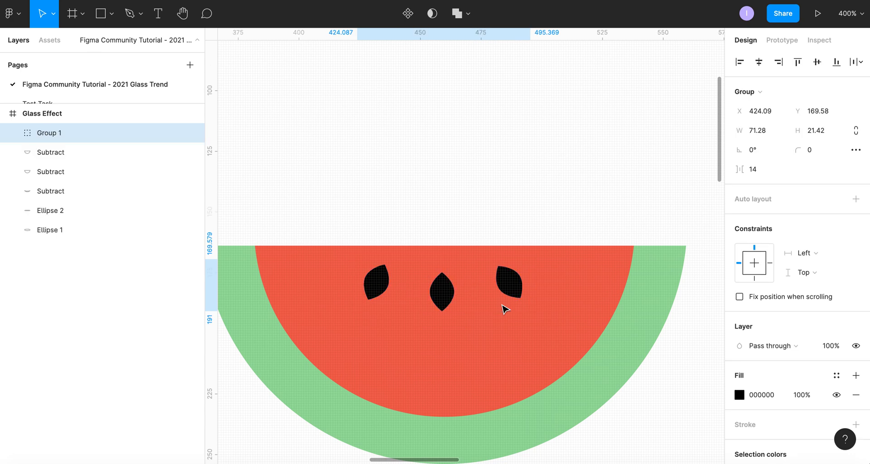
double_click(50, 132)
left_click(452, 147)
Align the seed group, the red half-circle and the green half-circle on their horizontal centres
left_click(452, 297)
left_click(586, 297, "shift")
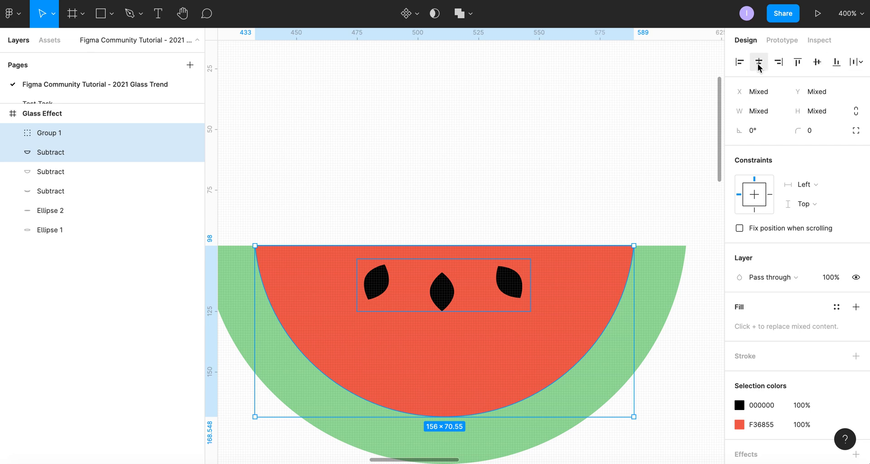
left_click(671, 255, "shift")
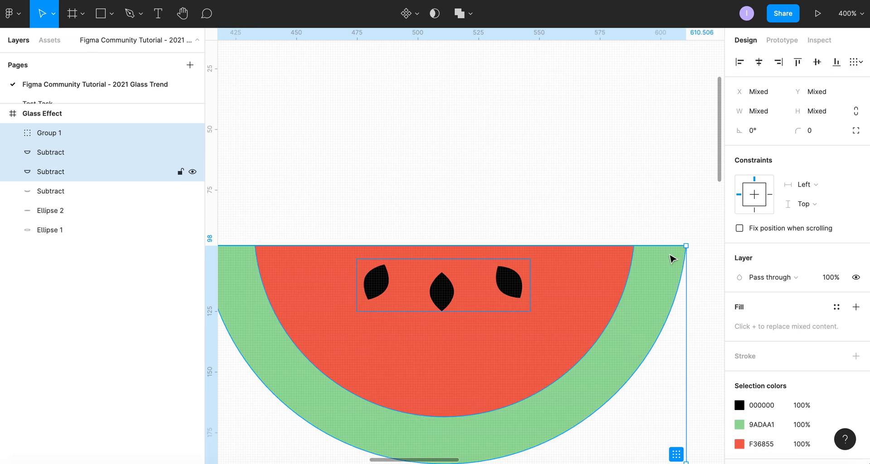
left_click(760, 62)
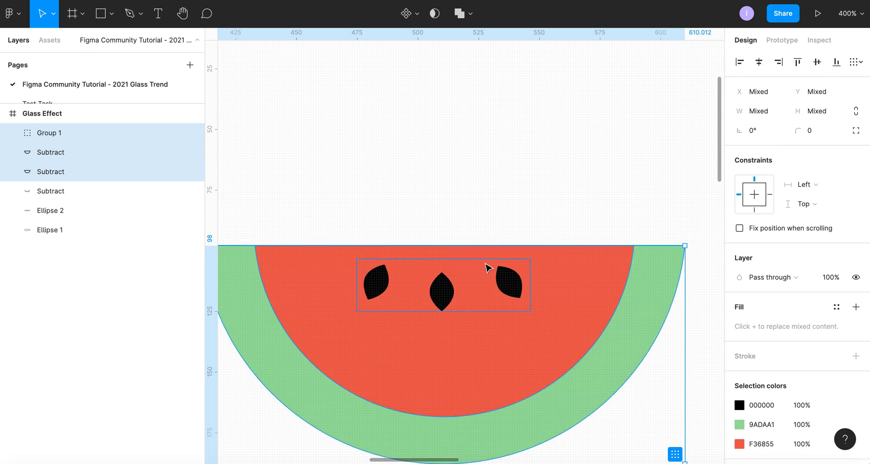
left_click(499, 144)
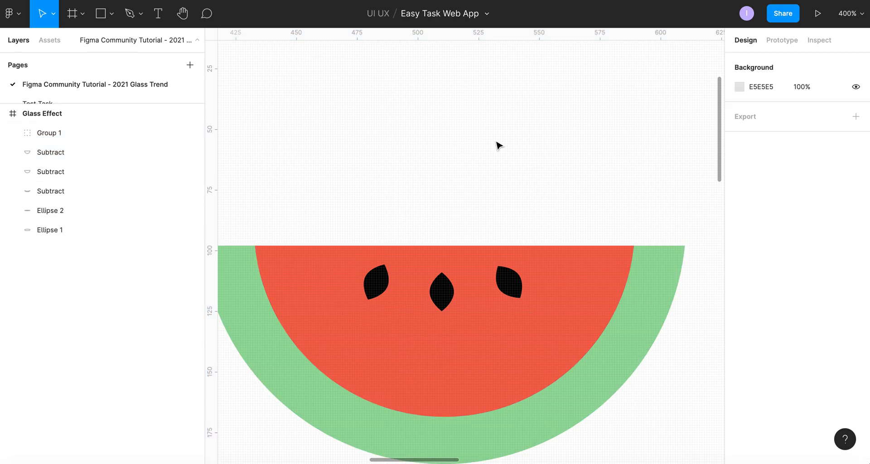
Group the seed group with the red and green half-circles into one watermelon slice above the bowl
key("minus")
key("minus")
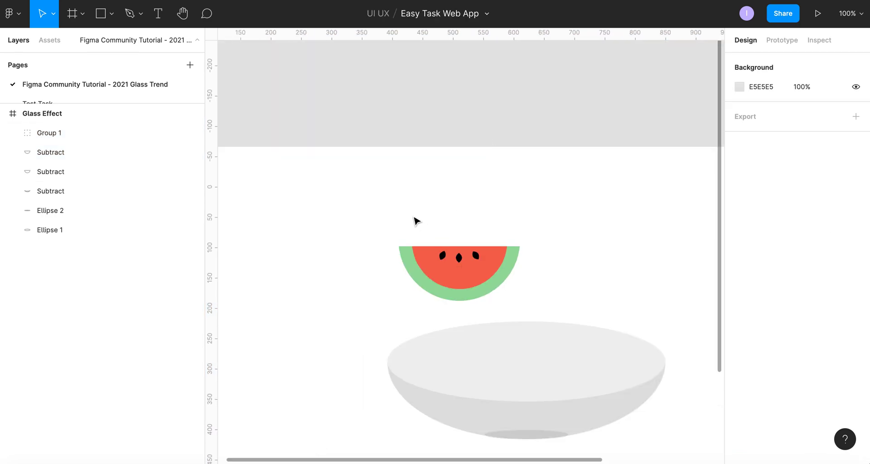
left_click_drag(393, 215, 524, 290)
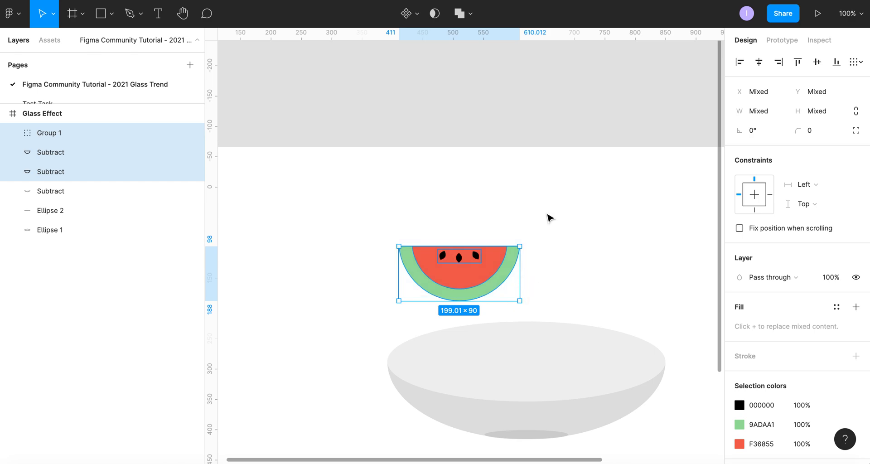
key("ctrl+g")
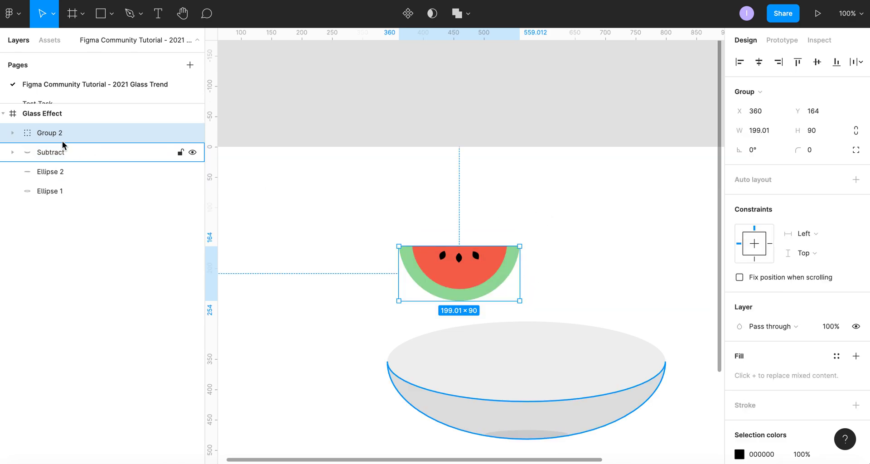
scroll(526, 228, "down", 4)
scroll(525, 229, "right", 3)
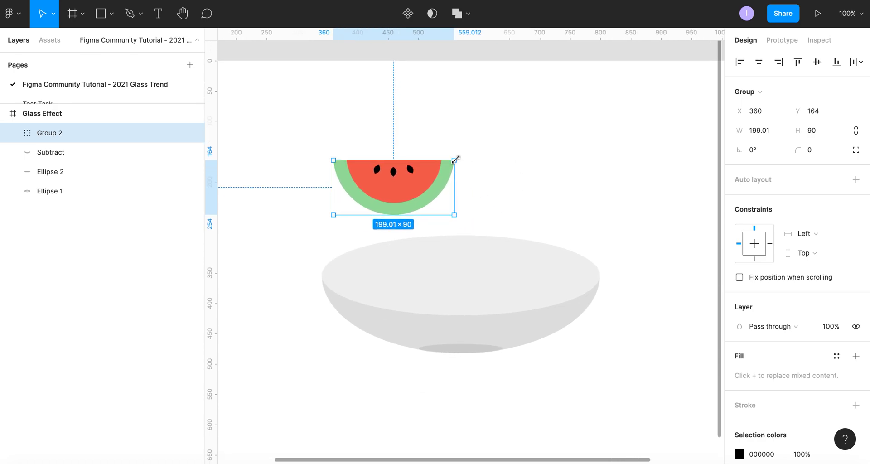
Lock the watermelon group's proportions, enlarge it to about 310 × 152, and place it tilted inside the bowl
left_click_drag(454, 158, 477, 141)
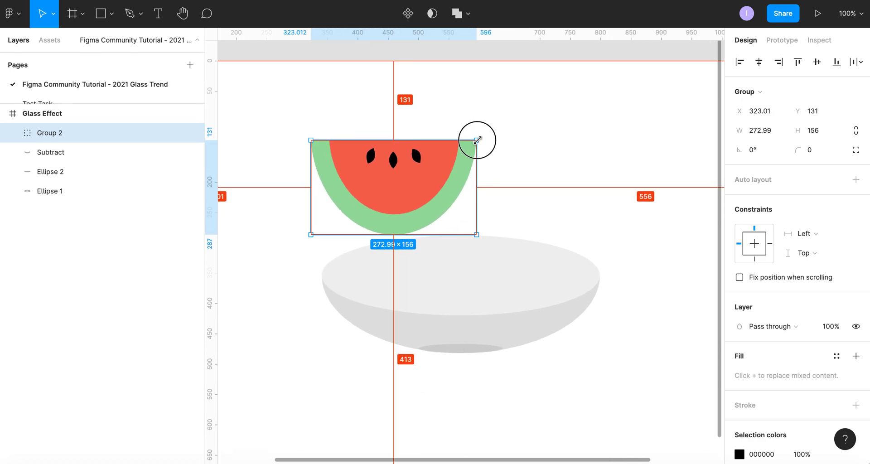
key("super+z")
left_click(855, 131)
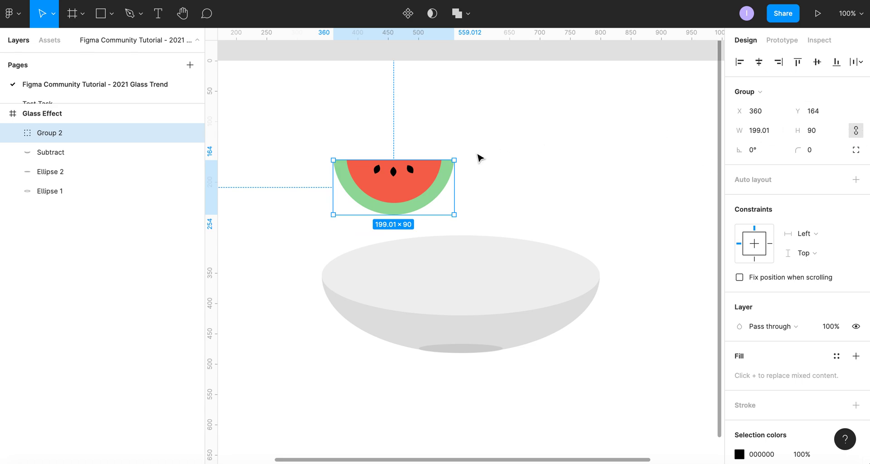
mouse_move(454, 159)
left_mouse_down()
mouse_move(490, 134)
mouse_move(465, 152)
left_mouse_up()
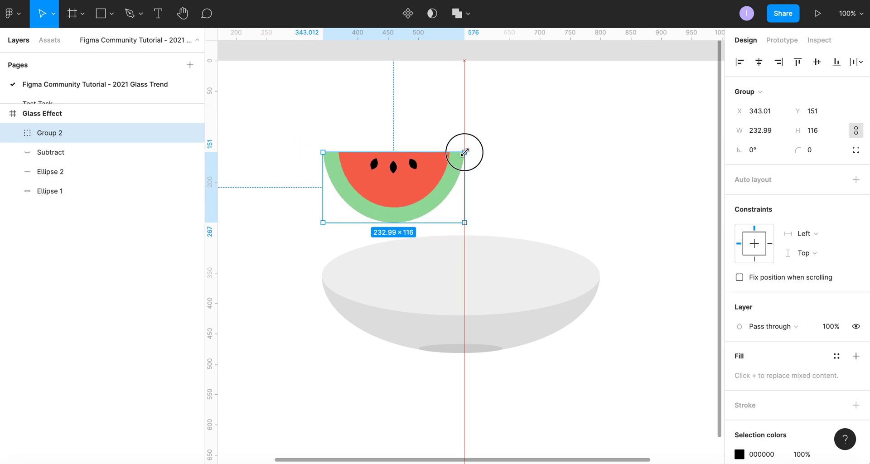
left_click_drag(465, 152, 484, 186)
left_click_drag(431, 233, 465, 305)
left_click_drag(382, 229, 375, 212)
key("shift+Down")
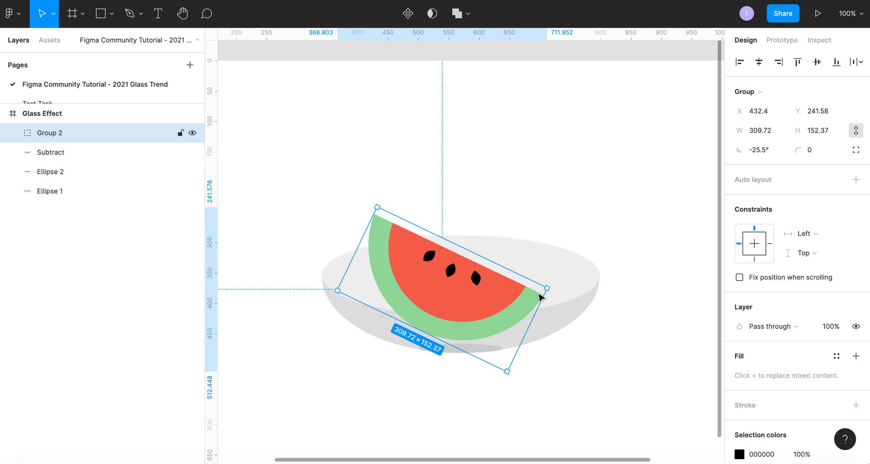
Set the watermelon group's rotation to -25°
left_click(772, 150)
left_click(766, 150)
key("Tab")
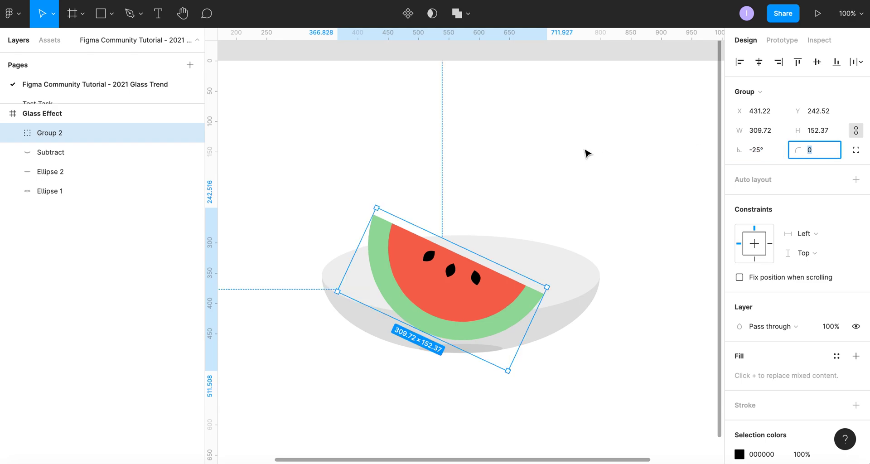
left_click(586, 151)
scroll(586, 152, "down", 1)
left_click(439, 279)
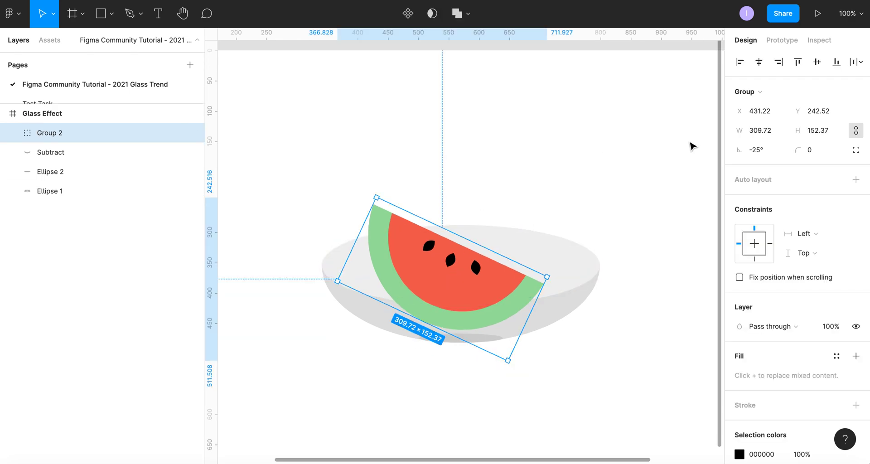
left_click(773, 114)
key("Tab")
key("Tab")
key("Tab")
key("Tab")
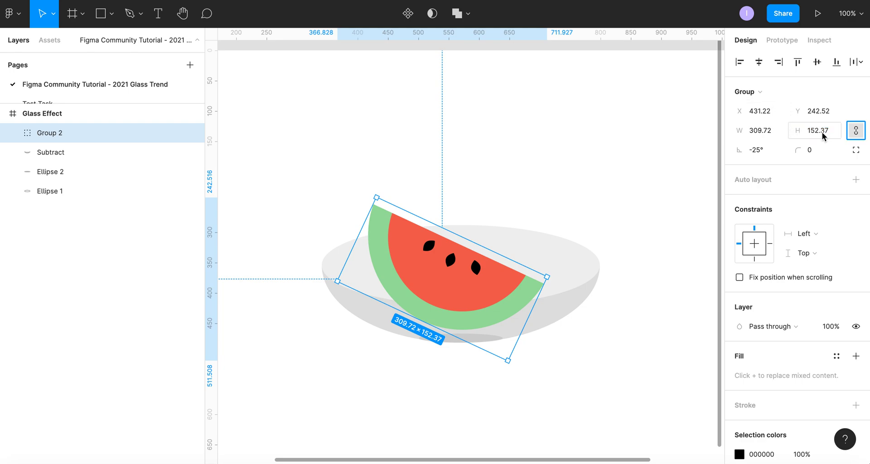
key("Tab")
key("shift+Tab")
key("shift+Tab")
key("shift+Tab")
key("shift+Tab")
key("shift+Tab")
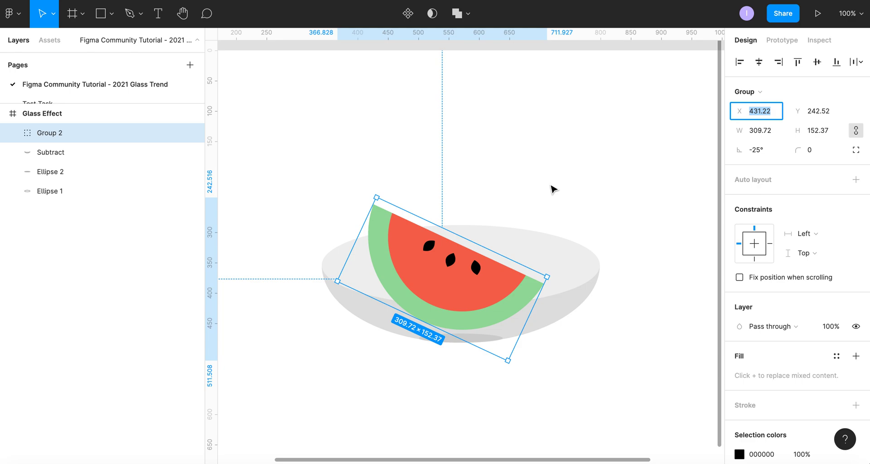
Move the bowl's front body layer above the watermelon group in the layer order
scroll(507, 201, "down", 2)
scroll(507, 201, "right", 1)
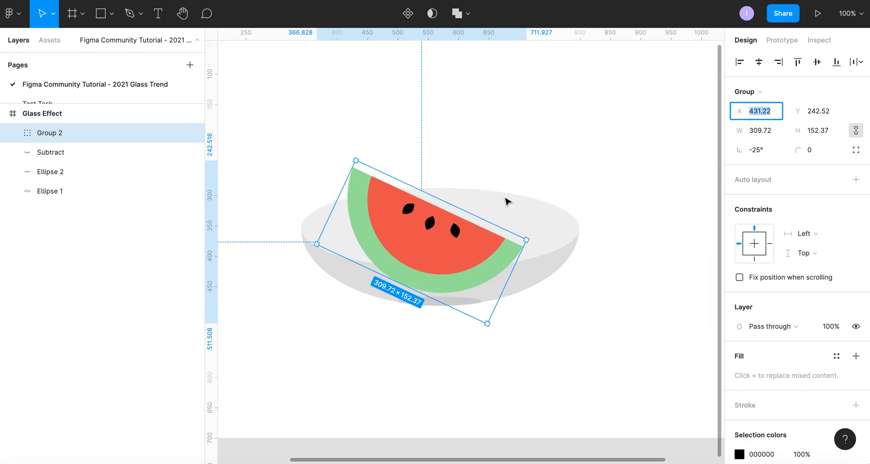
left_click(534, 274)
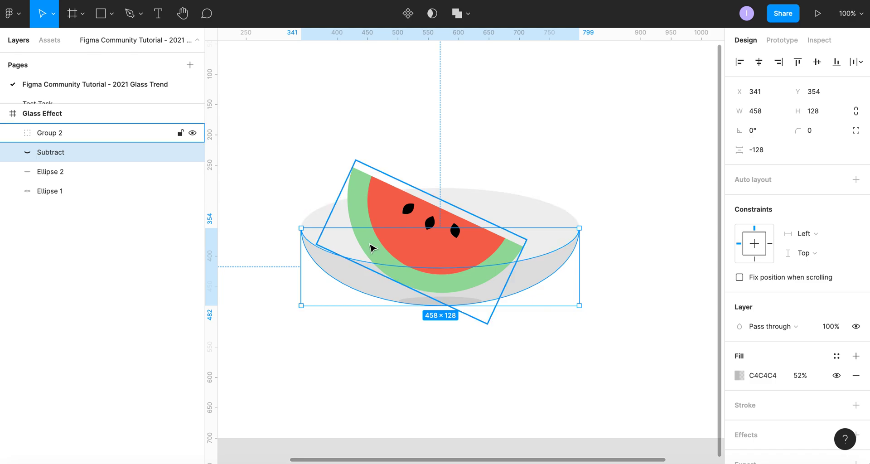
left_click_drag(77, 155, 76, 130)
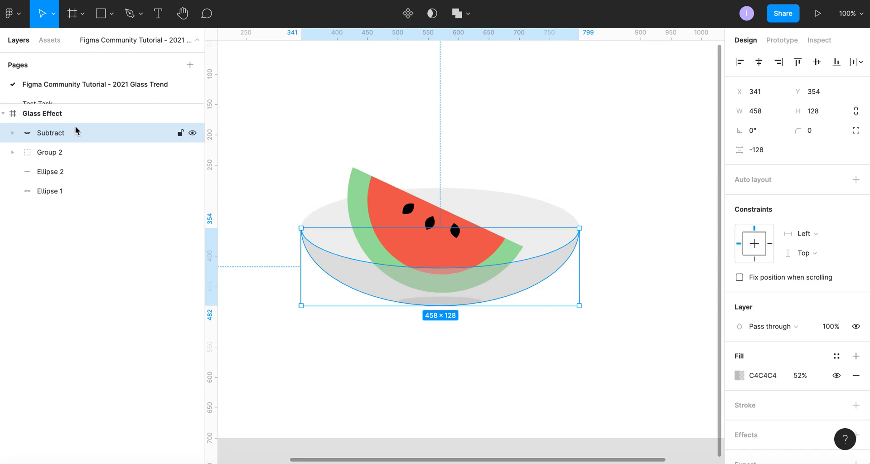
left_click(379, 216)
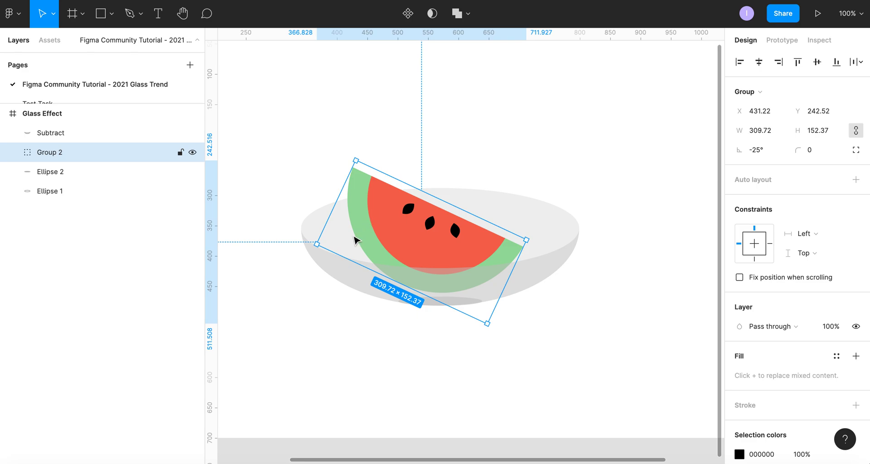
Fill the bowl's front body with solid white FFFFFF at 100% opacity
left_click(345, 276)
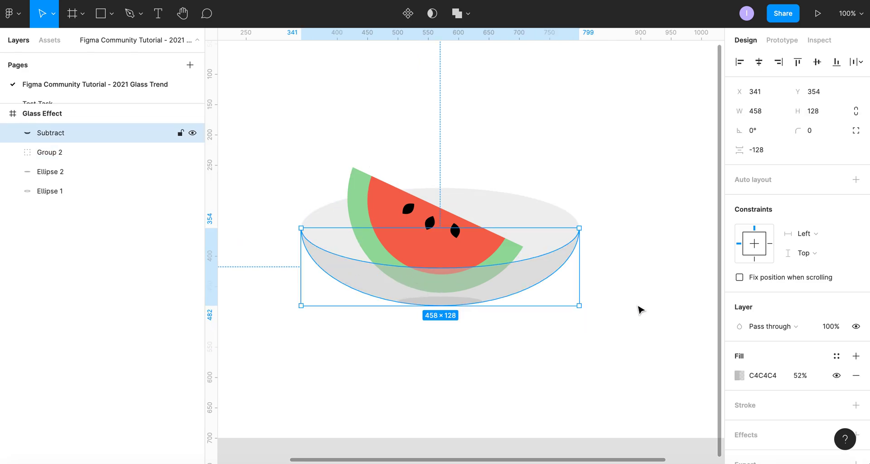
left_click(739, 375)
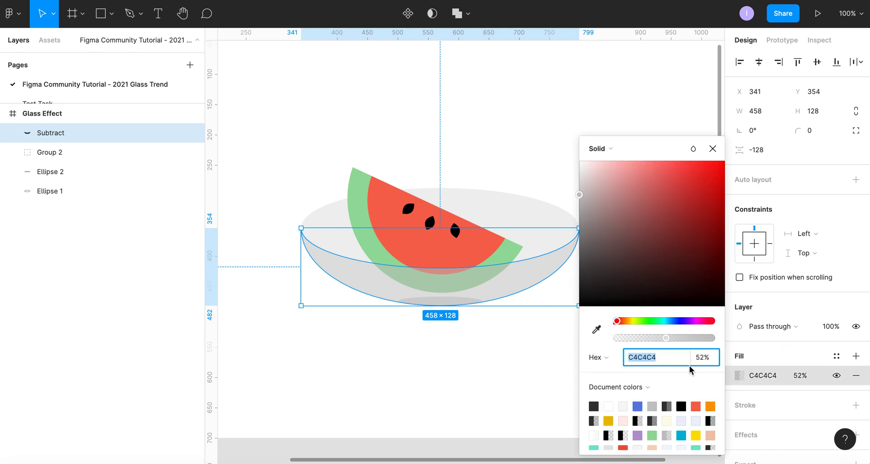
left_click(608, 405)
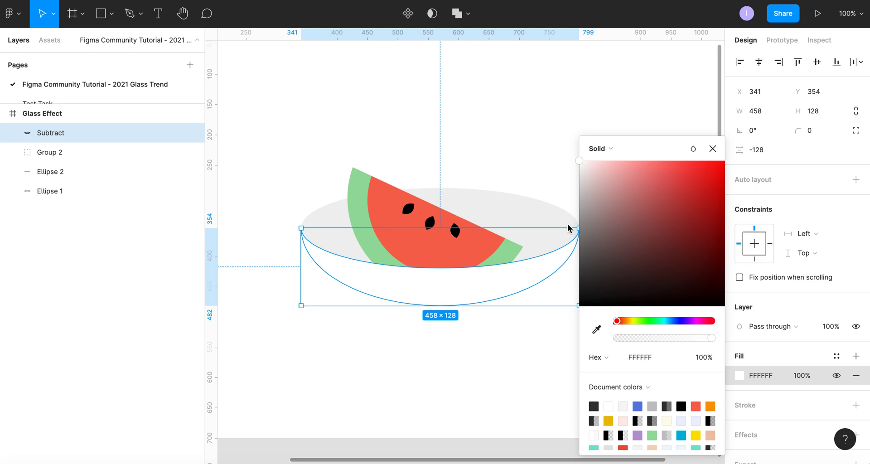
left_click(266, 187)
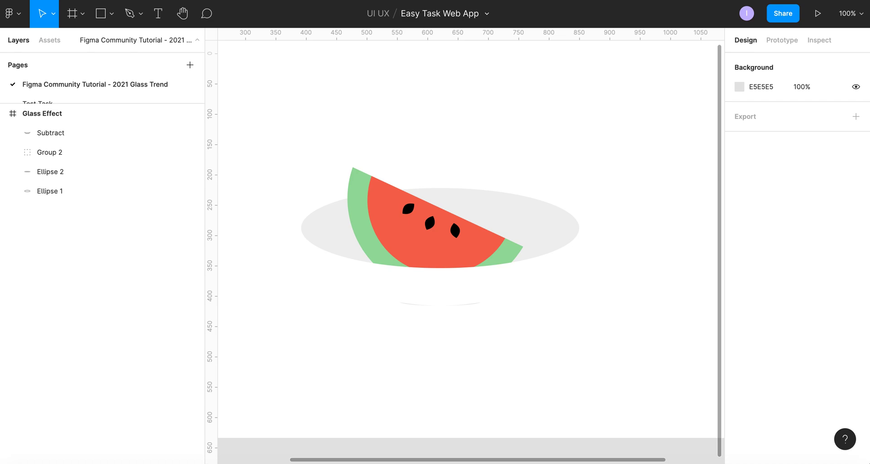
Fill the bowl's front body with the document yellow FAE011 and lighten it to FFEF73
left_click(415, 297)
scroll(739, 333, "down", 1)
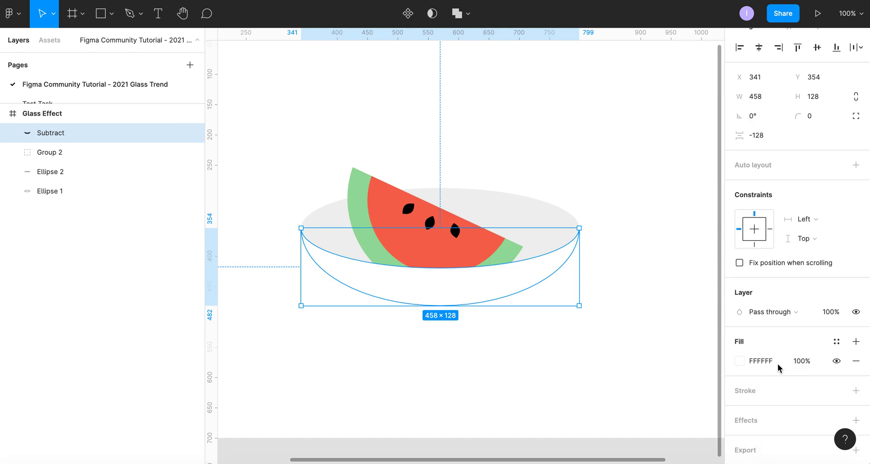
left_click(739, 331)
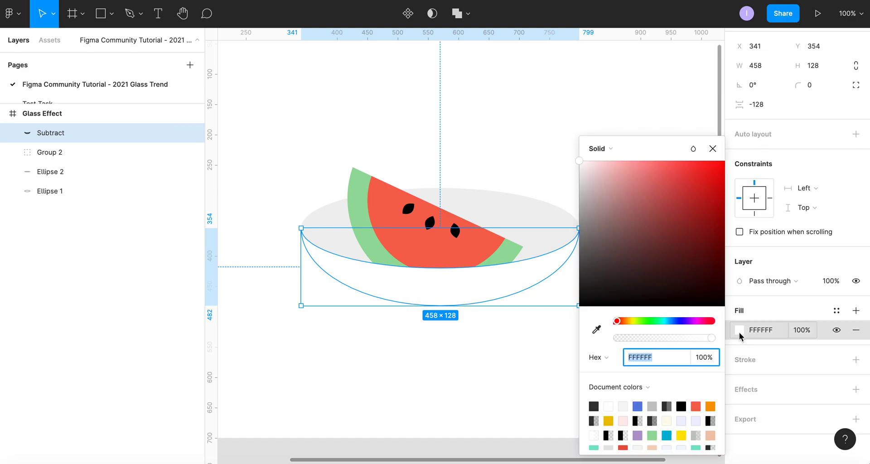
left_click(683, 411)
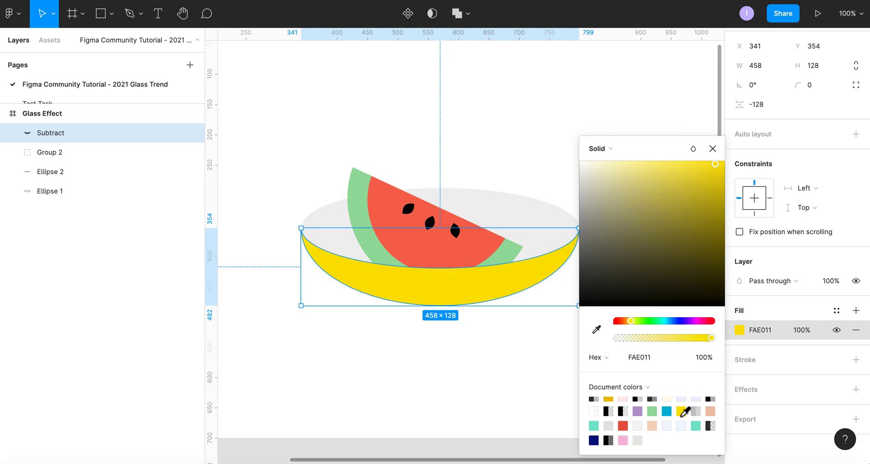
scroll(686, 410, "up", 2)
scroll(685, 410, "down", 2)
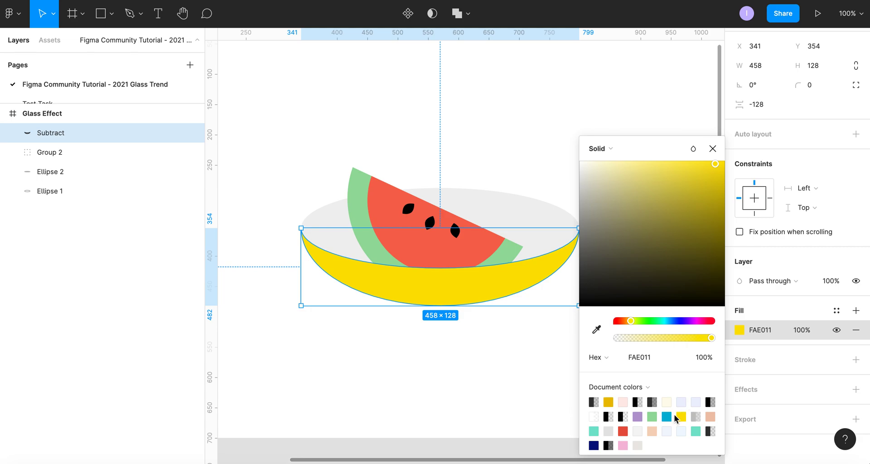
scroll(666, 416, "up", 1)
scroll(666, 413, "down", 1)
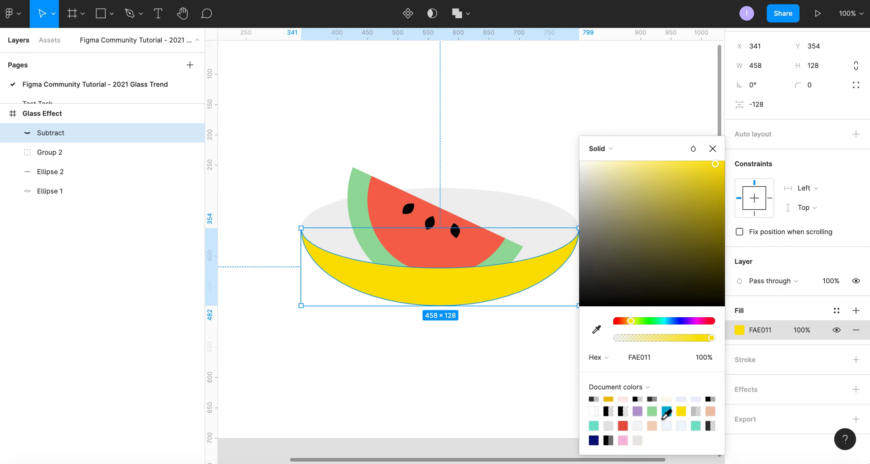
left_click(659, 161)
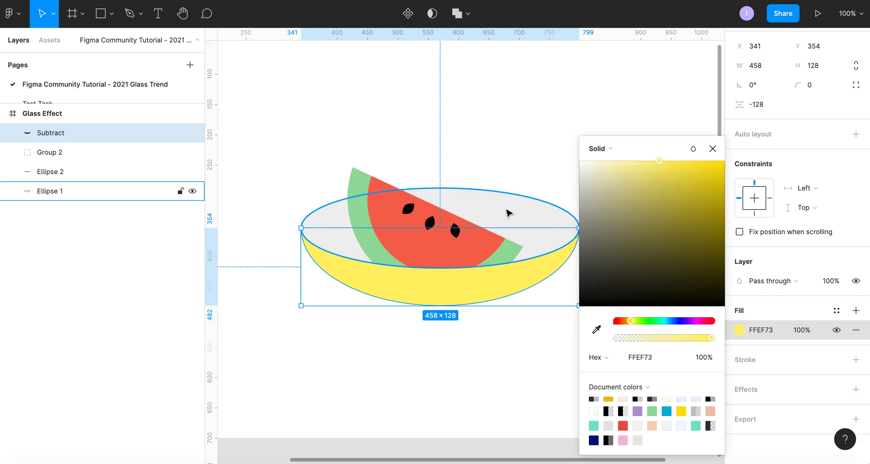
Copy the front body's fill colour FFEF73 to the bowl's opening ellipse and set that fill's opacity to 100%
left_click(772, 332)
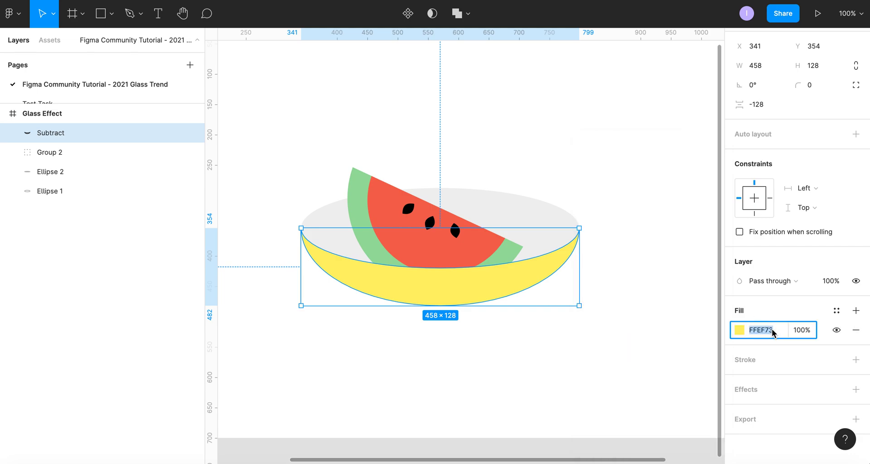
left_click(520, 221)
left_click(767, 327)
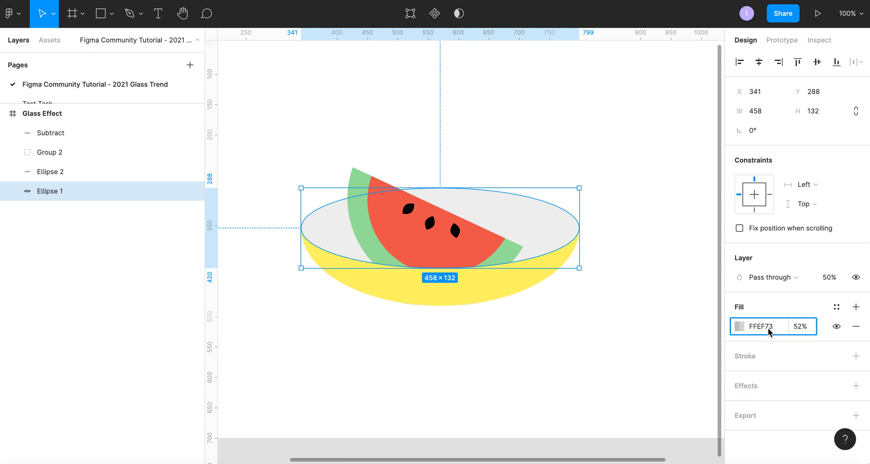
type("FFEF73")
key("Tab")
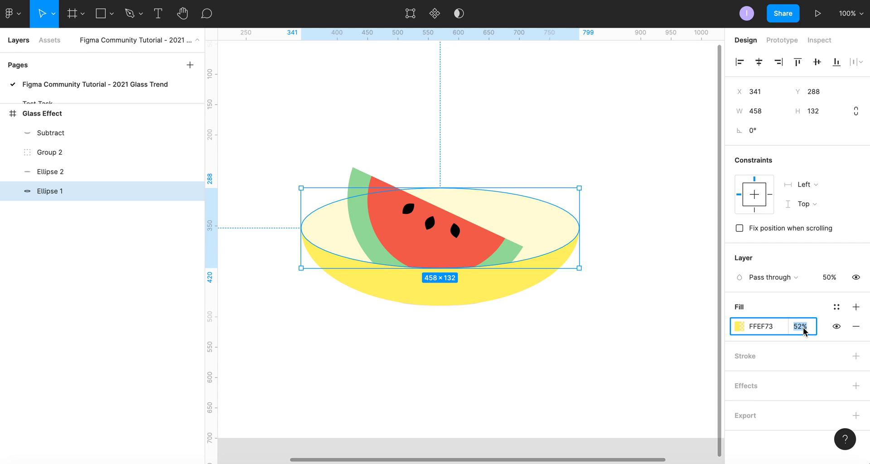
type("100")
key("Tab")
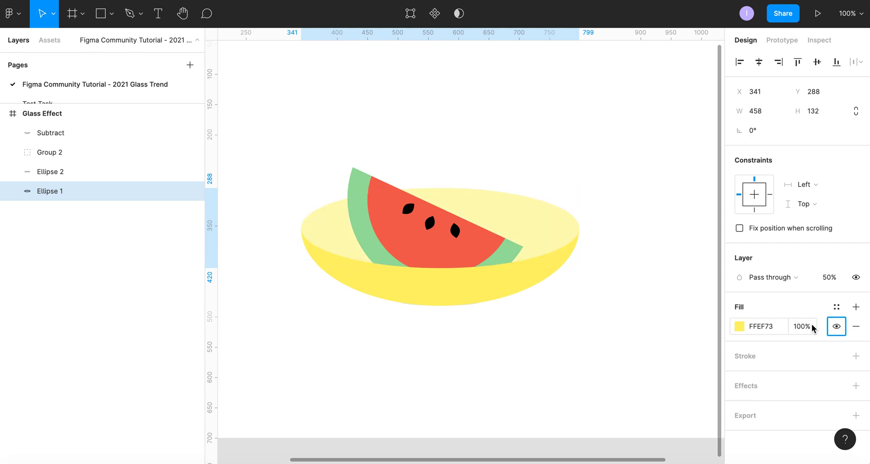
Set the layer opacity of the bowl's opening ellipse to 100%
left_click(797, 282)
left_click(818, 257)
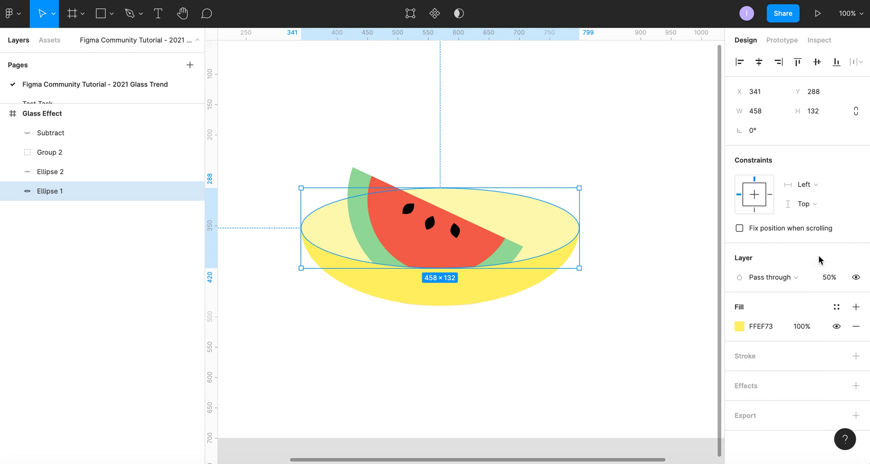
left_click(838, 282)
type("100")
key("Tab")
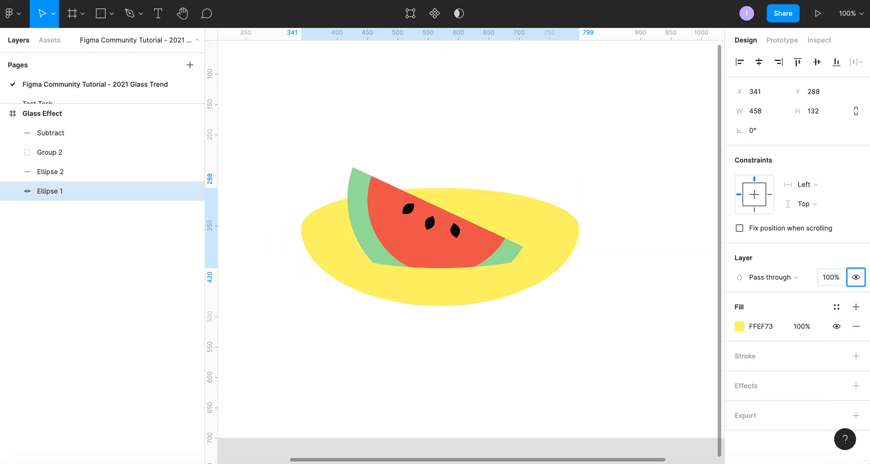
left_click(832, 282)
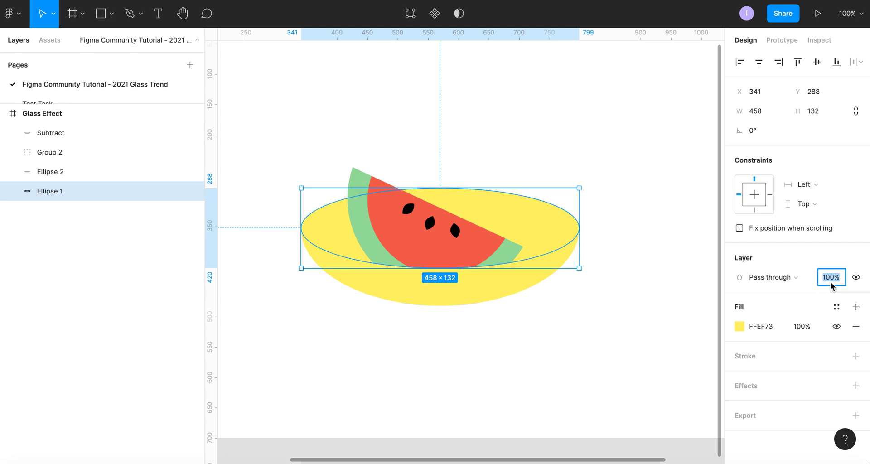
Change the fill of the bowl's opening ellipse to the document yellow FAE011
left_click(739, 326)
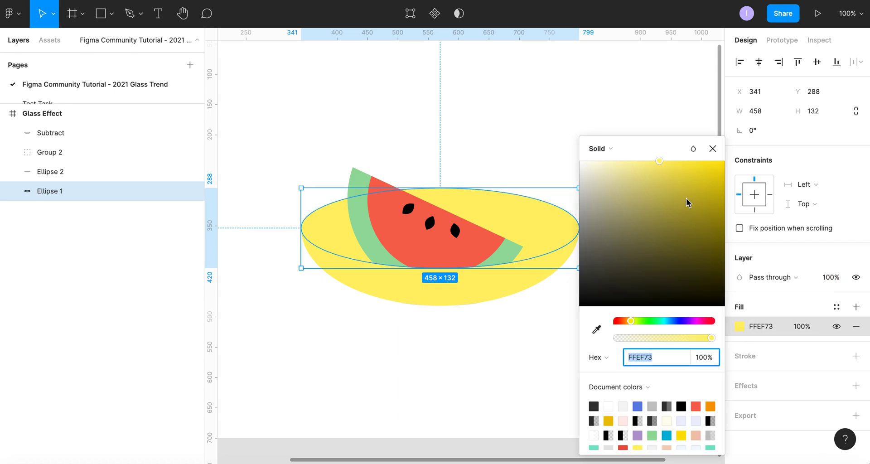
mouse_move(667, 173)
left_mouse_down()
mouse_move(674, 181)
mouse_move(667, 168)
left_mouse_up()
left_click(682, 434)
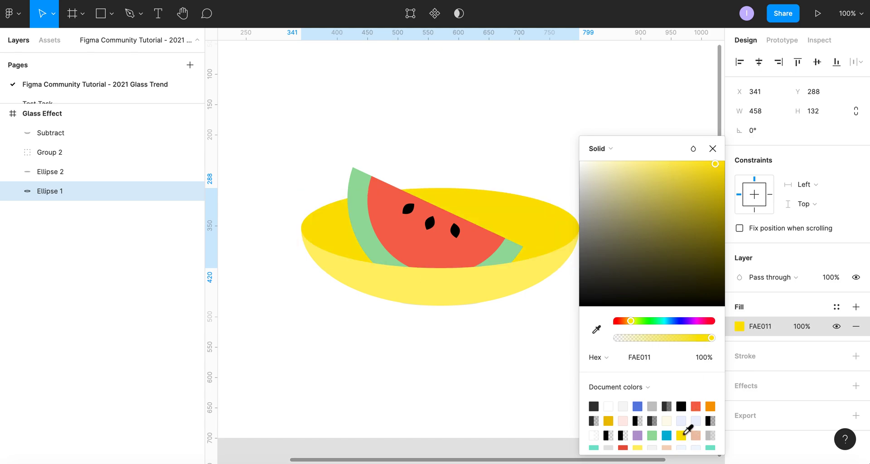
left_click(519, 150)
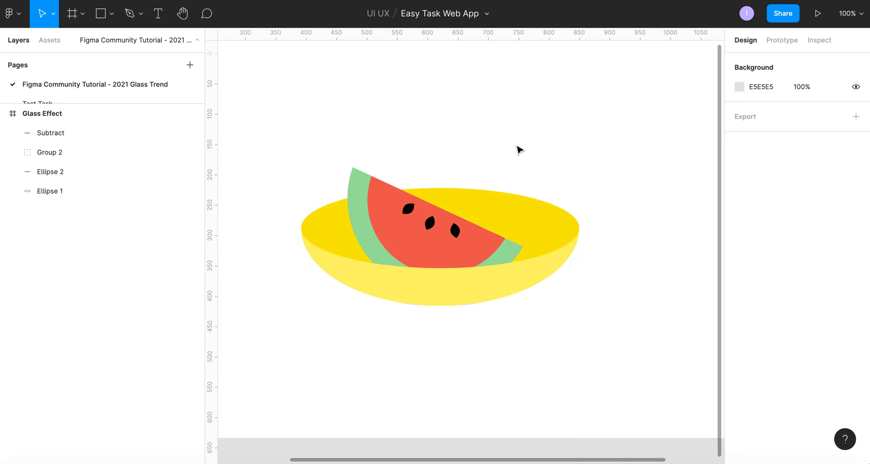
Move the watermelon slice slightly lower in the bowl and change its rind colour to the deeper green 60CE6B
left_click_drag(466, 238, 471, 243)
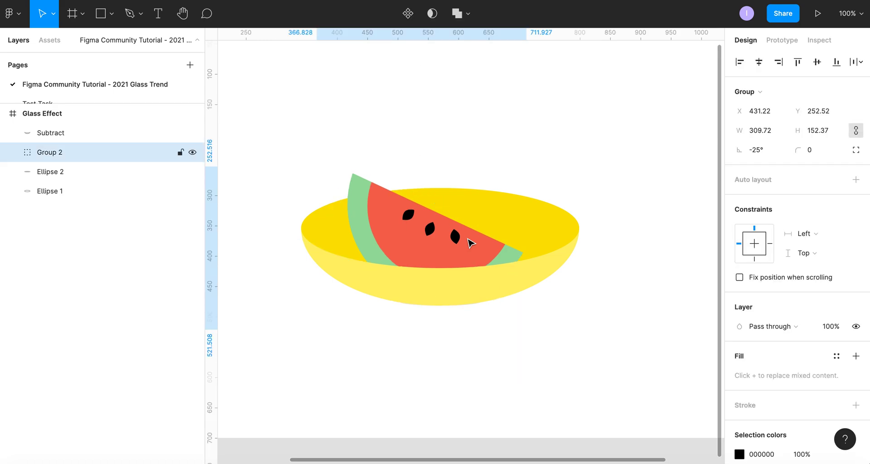
double_click(361, 236)
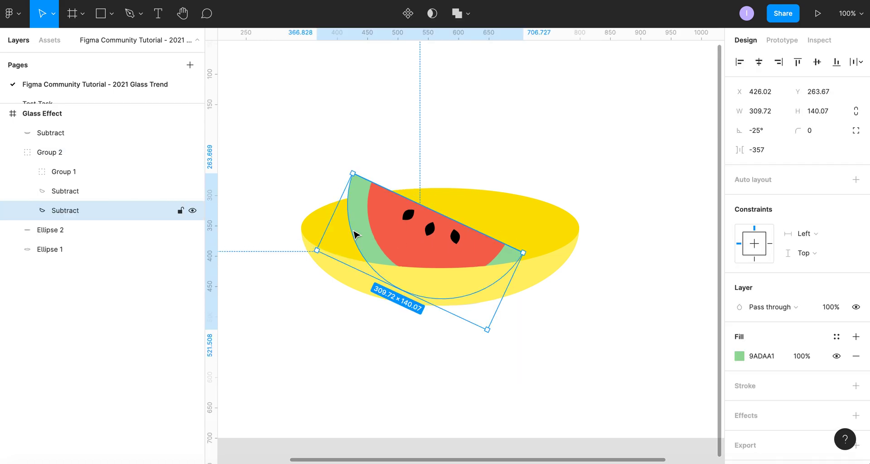
double_click(361, 236)
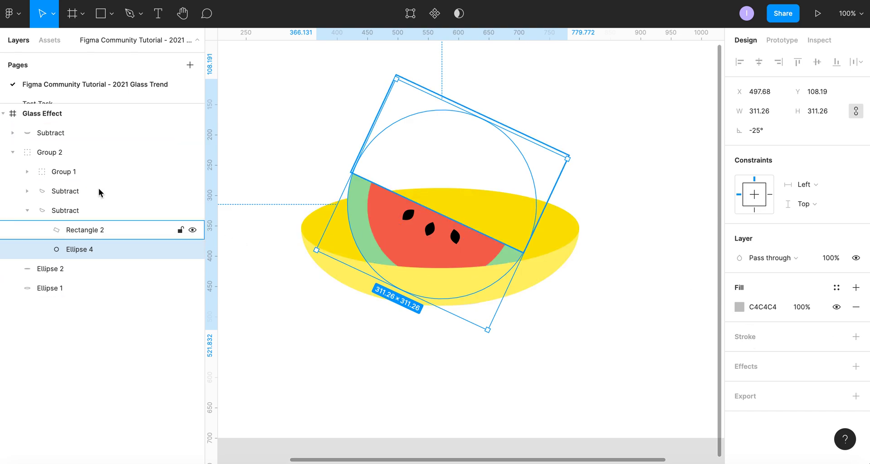
left_click(71, 154)
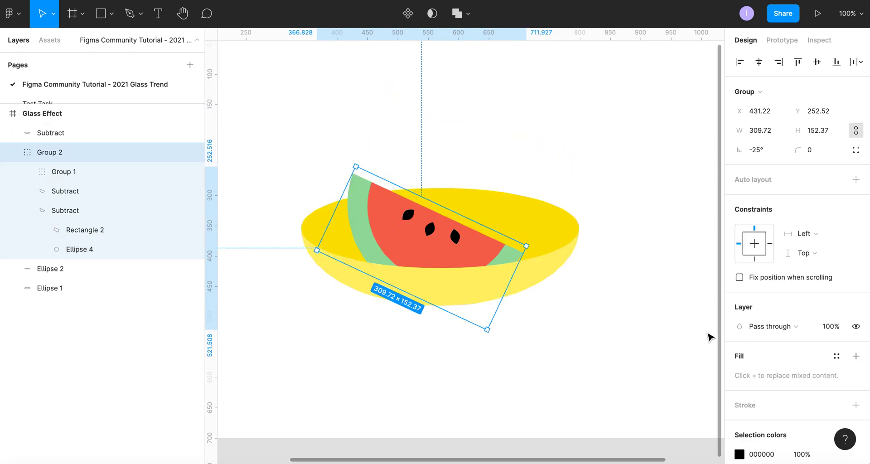
scroll(712, 339, "down", 5)
scroll(574, 235, "up", 5)
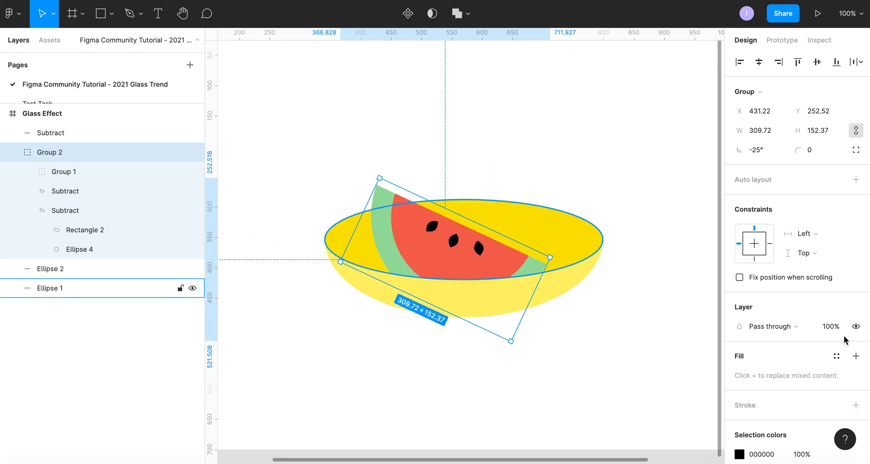
scroll(844, 338, "down", 3)
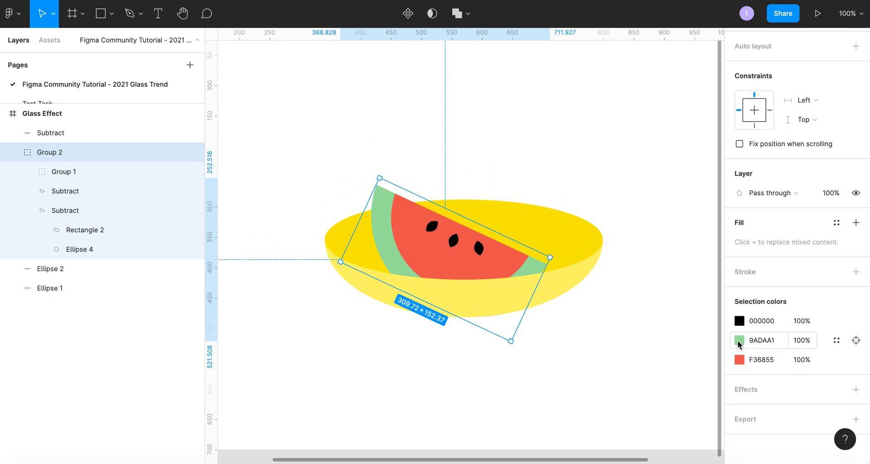
left_click(739, 345)
left_click_drag(673, 219, 651, 204)
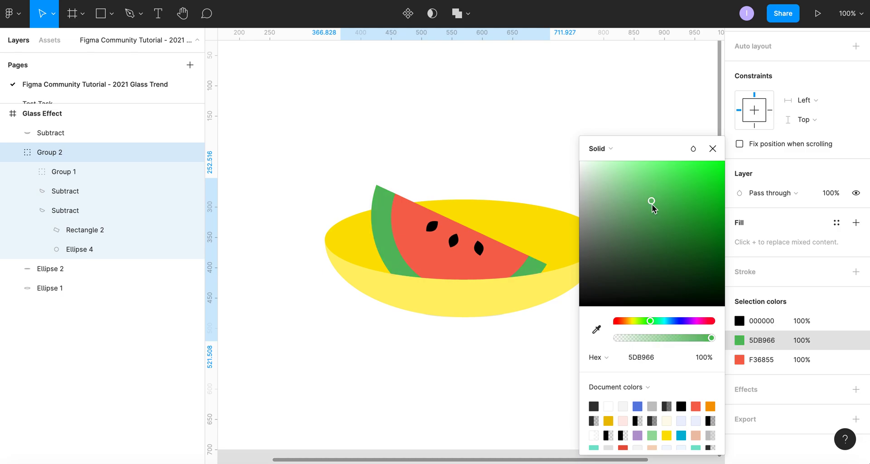
left_click(659, 180)
left_click(646, 196)
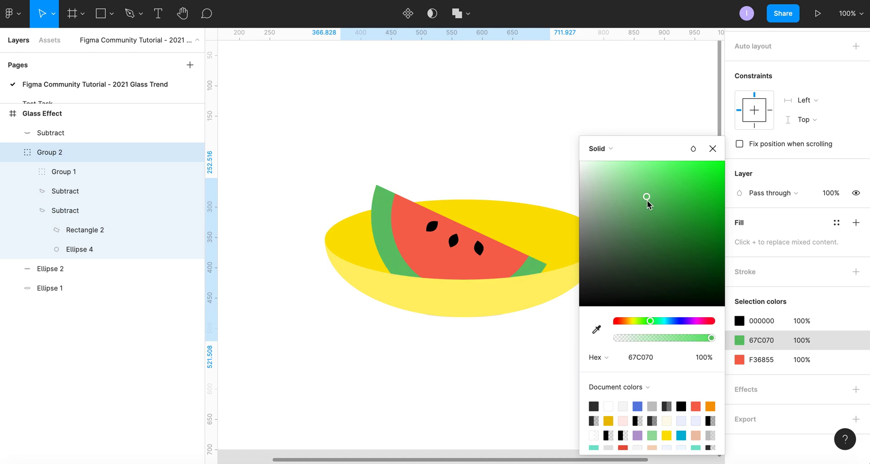
left_click(657, 190)
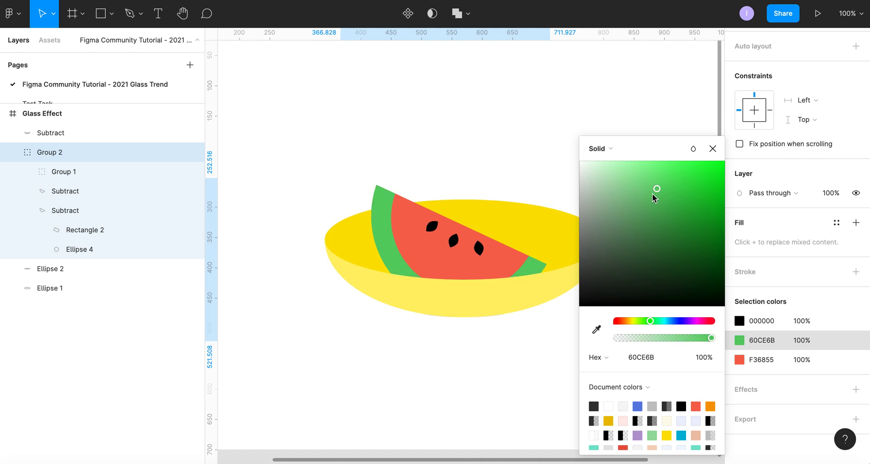
Change the fill of the watermelon's red flesh to the pink F46598
double_click(427, 250)
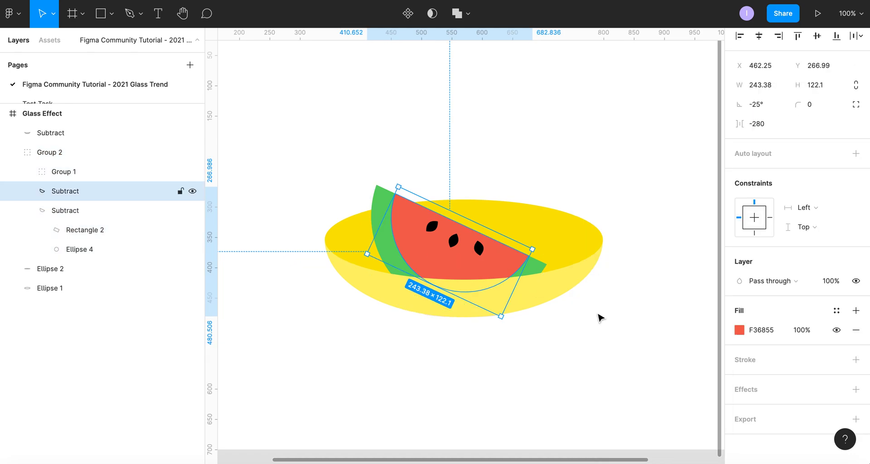
left_click(739, 330)
scroll(650, 436, "down", 2)
left_click(665, 167)
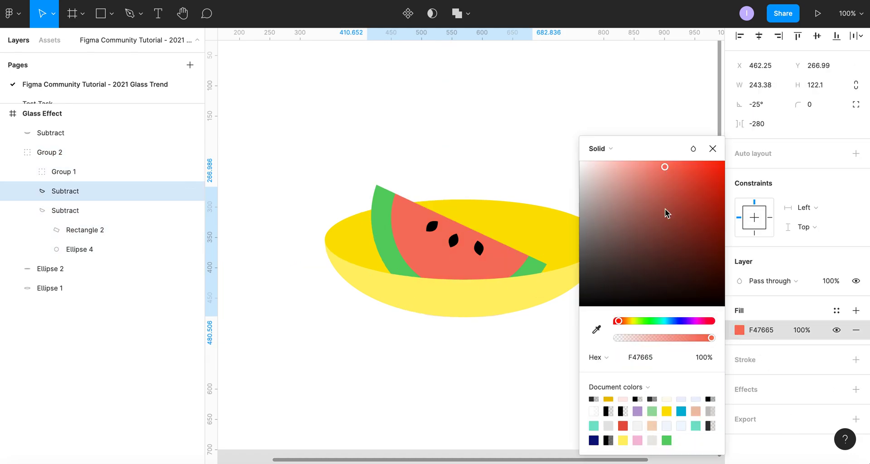
left_click(699, 320)
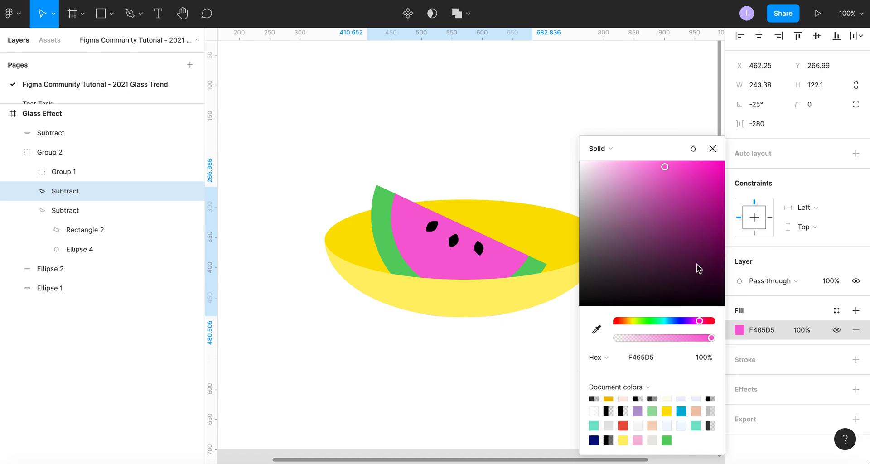
left_click(705, 320)
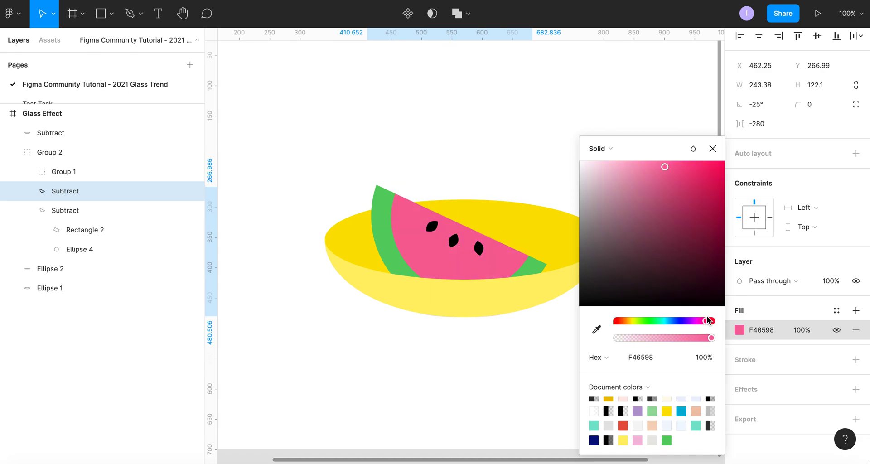
left_click(448, 97)
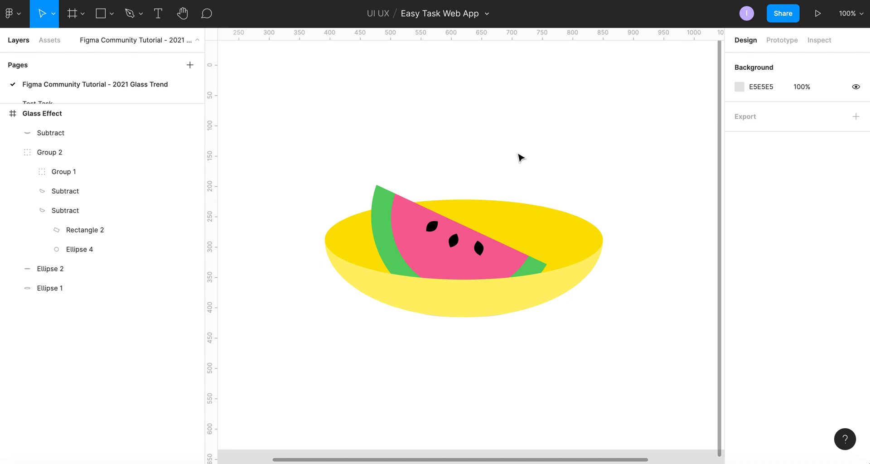
Bring the small ellipse at the bowl's base to the front of the layer order and set its fill opacity to 24%
left_click(474, 308)
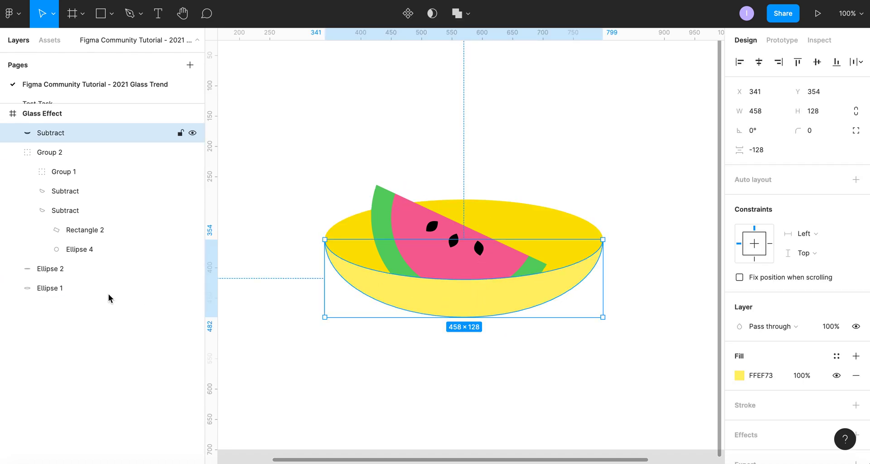
left_click(70, 293)
left_click_drag(62, 274, 70, 131)
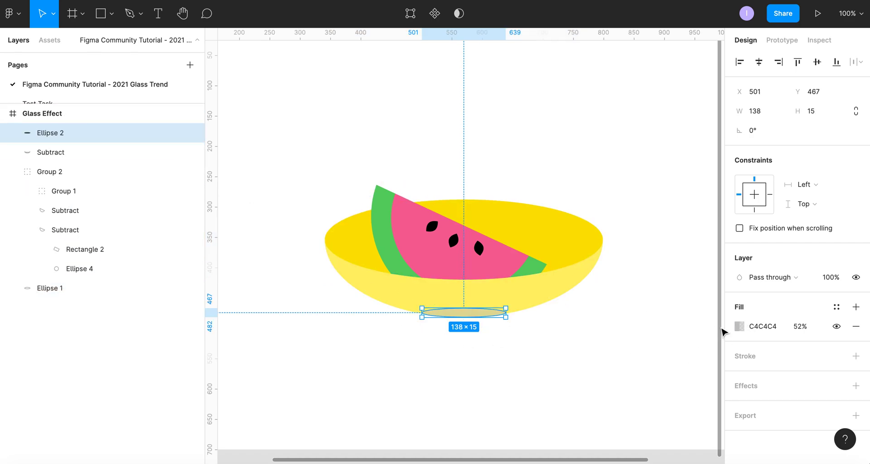
left_click(801, 330)
type("24")
key("Tab")
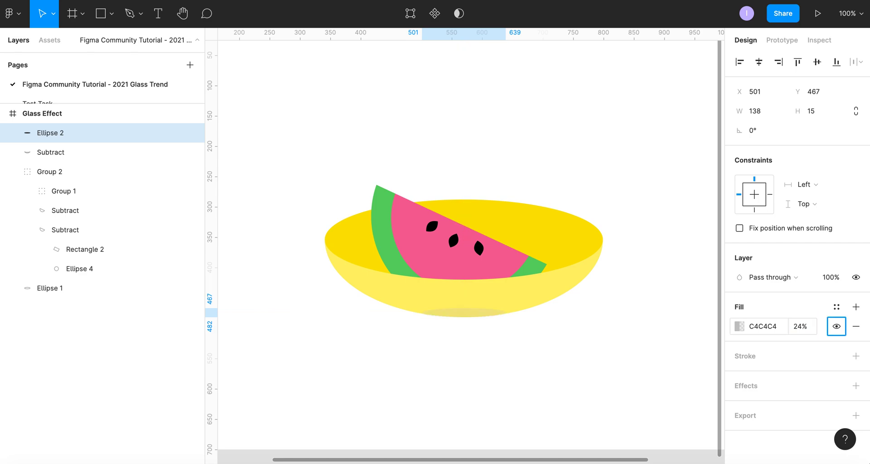
left_click(594, 108)
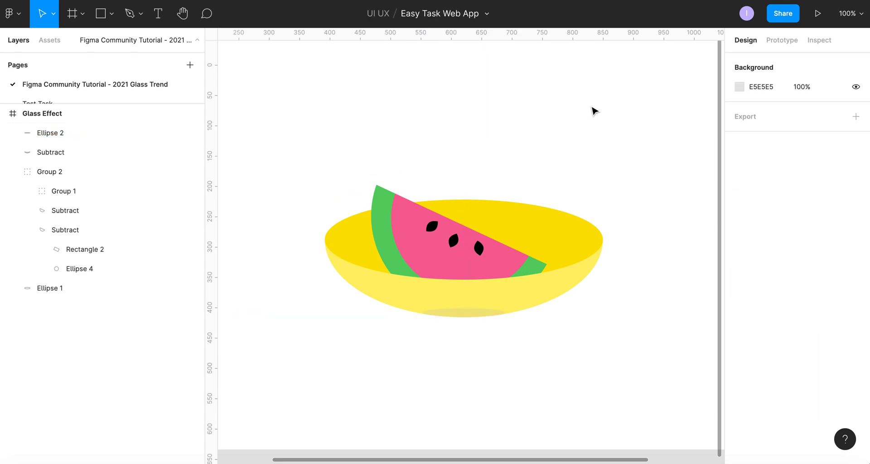
Enlarge the watermelon slice group to about 362 × 164
left_click(465, 213)
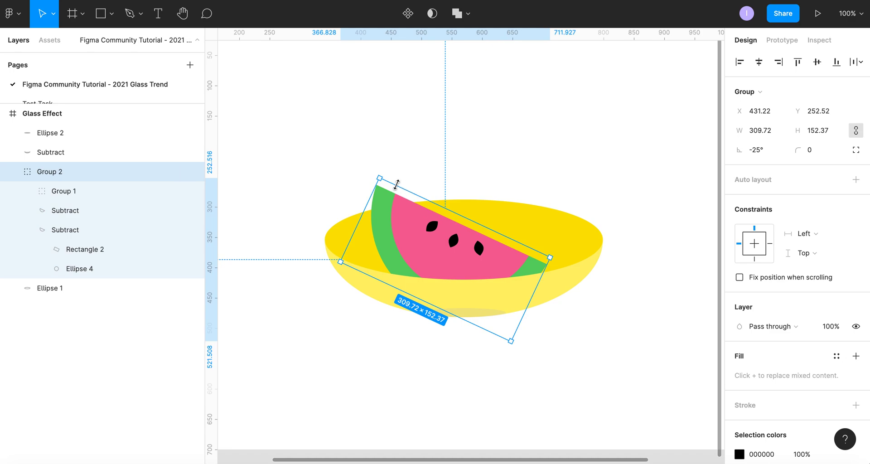
left_click_drag(377, 171, 372, 166)
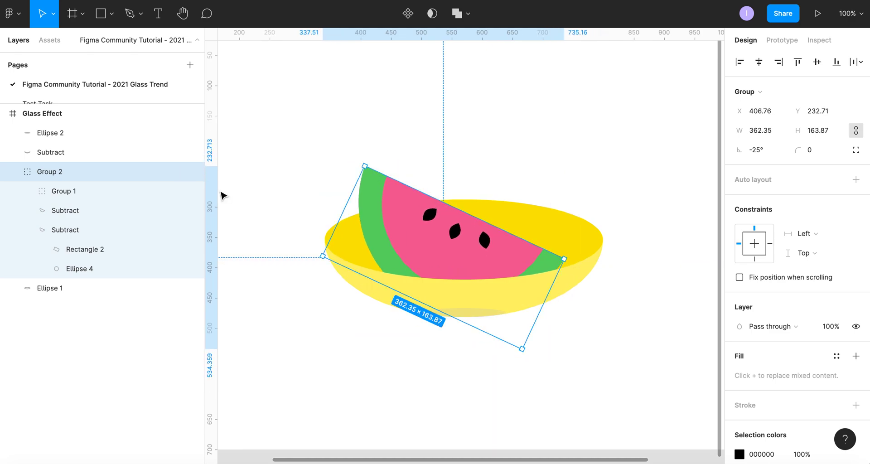
Examine the seeds, flesh and rind layers inside the watermelon group, including the ellipse that forms the rind
left_click(18, 172)
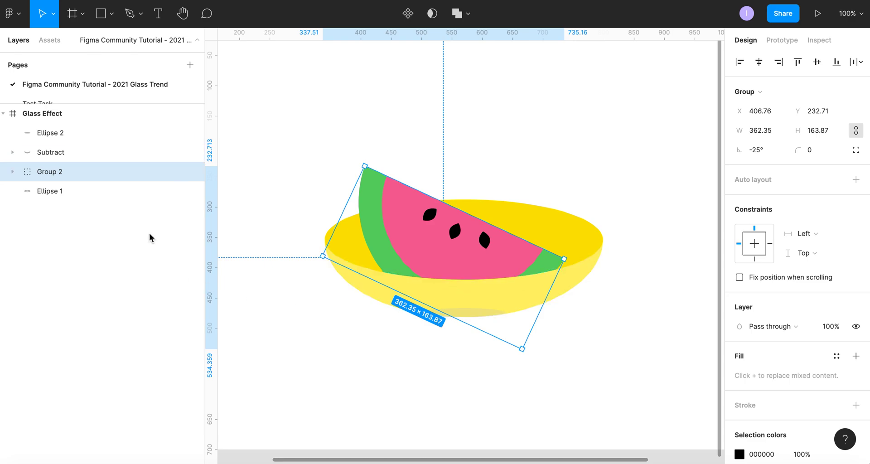
left_click(12, 171)
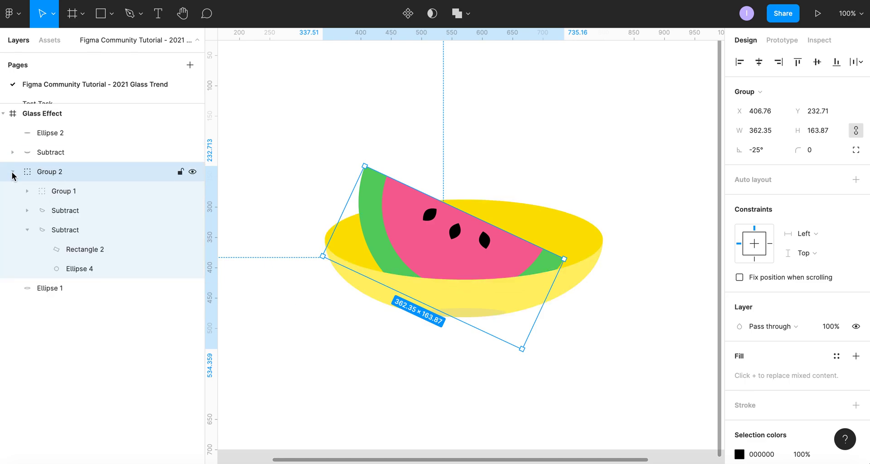
left_click(67, 193)
left_click(71, 210)
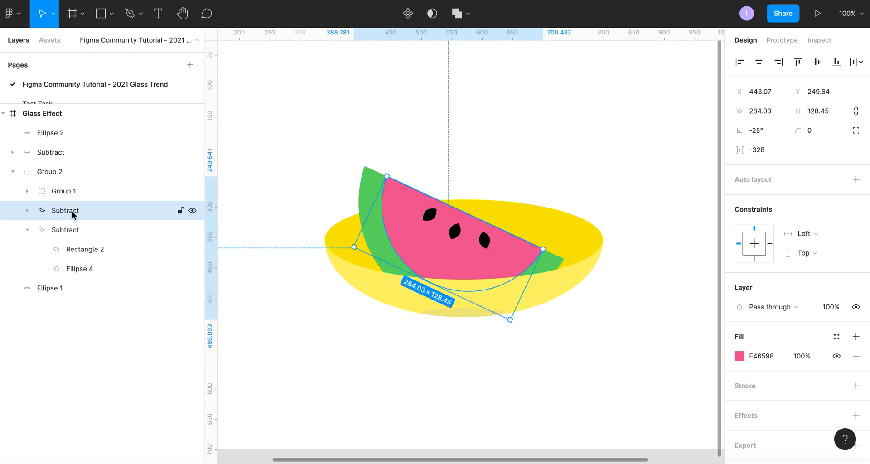
left_click(77, 230)
left_click(27, 230)
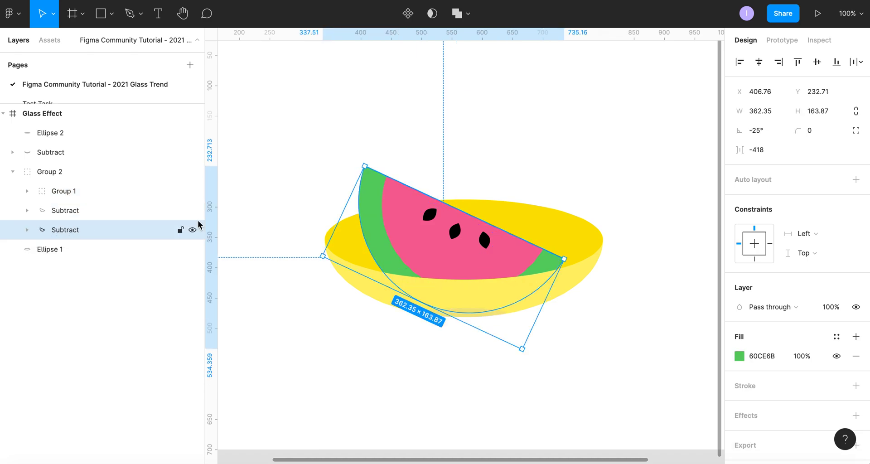
double_click(380, 241)
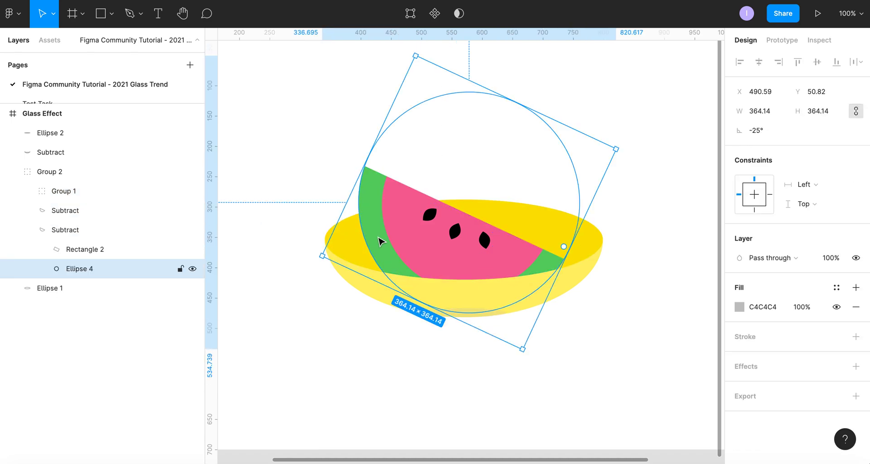
double_click(379, 242)
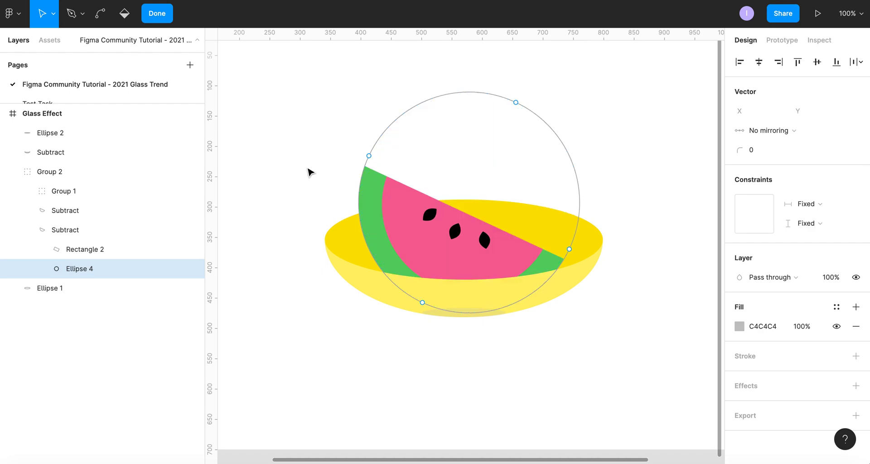
key("Escape")
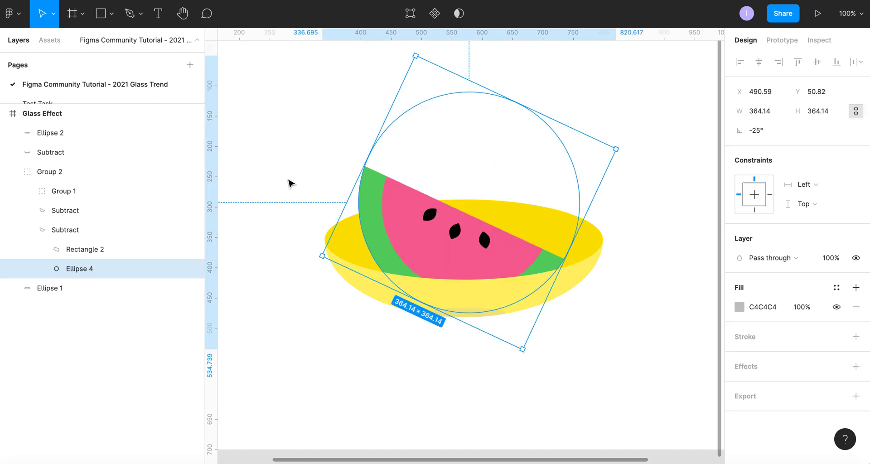
Preview the bowl's front body at 50% layer opacity and restore it to 100%
left_click(365, 289)
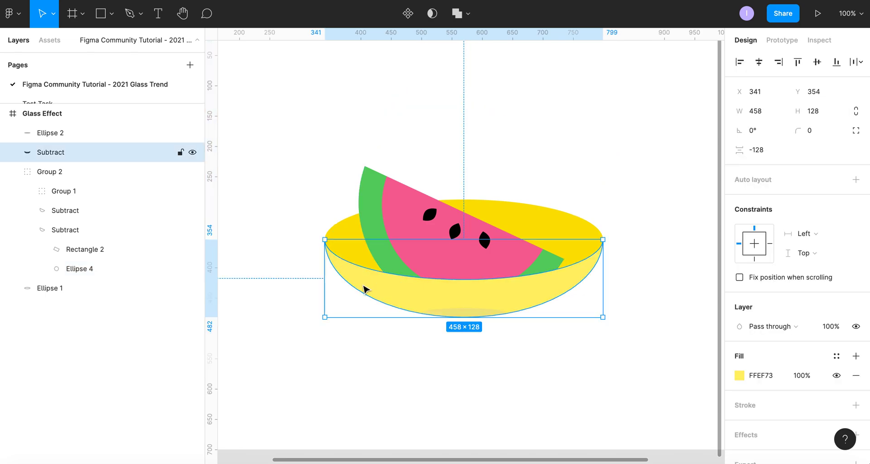
key("5")
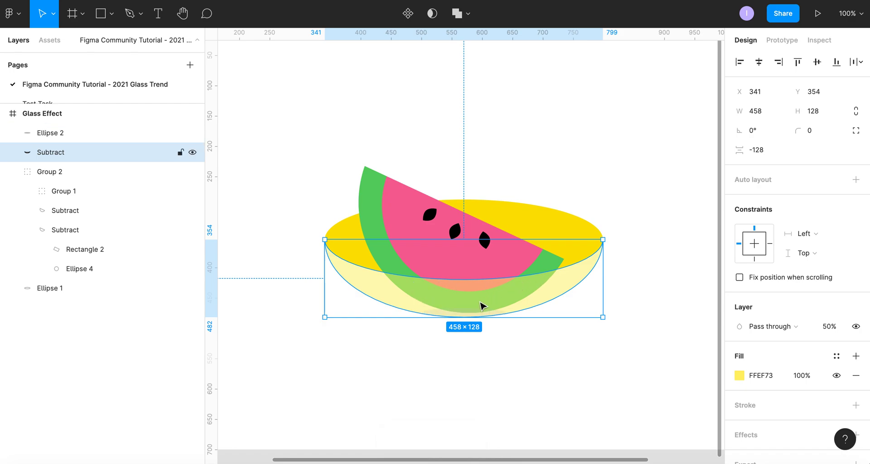
key("5")
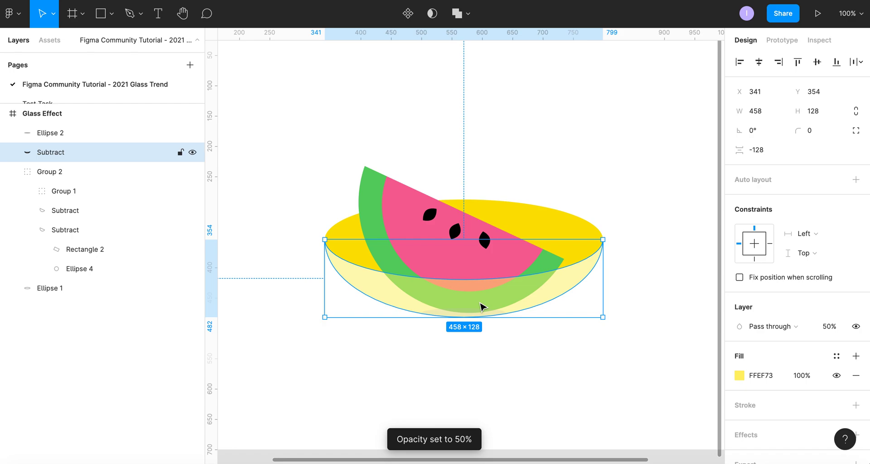
key("0")
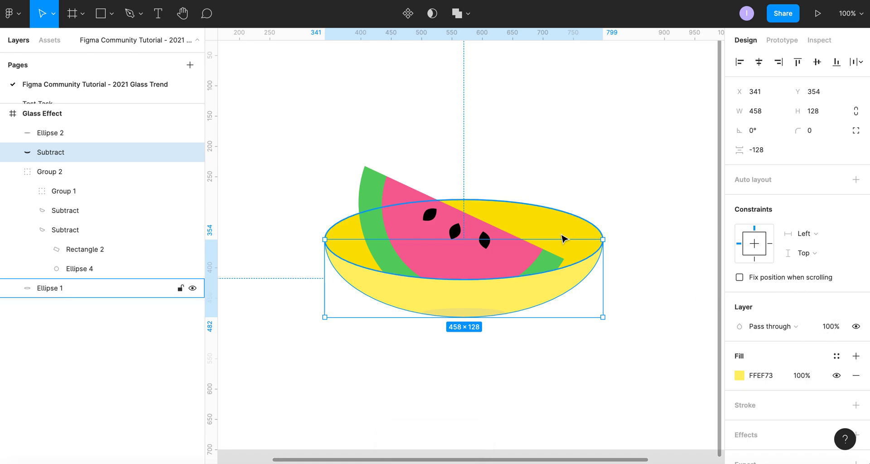
Inspect the rind's component ellipse, and hide and show the rind layer to check its extent
double_click(381, 229)
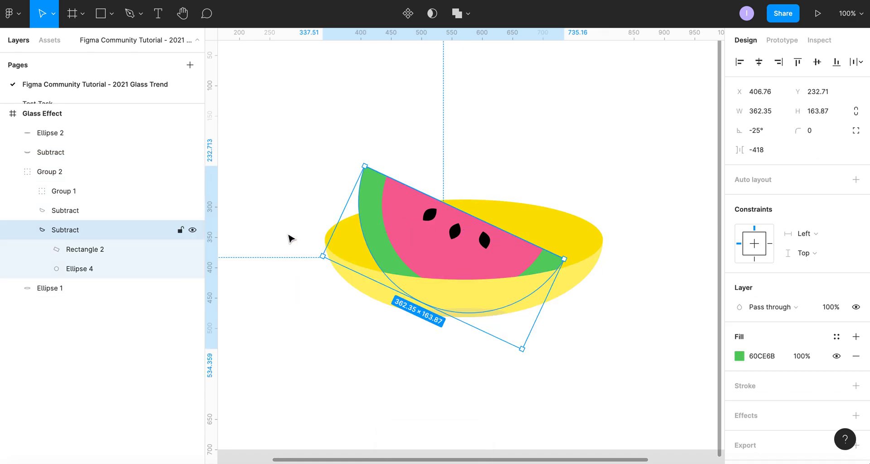
left_click(93, 268)
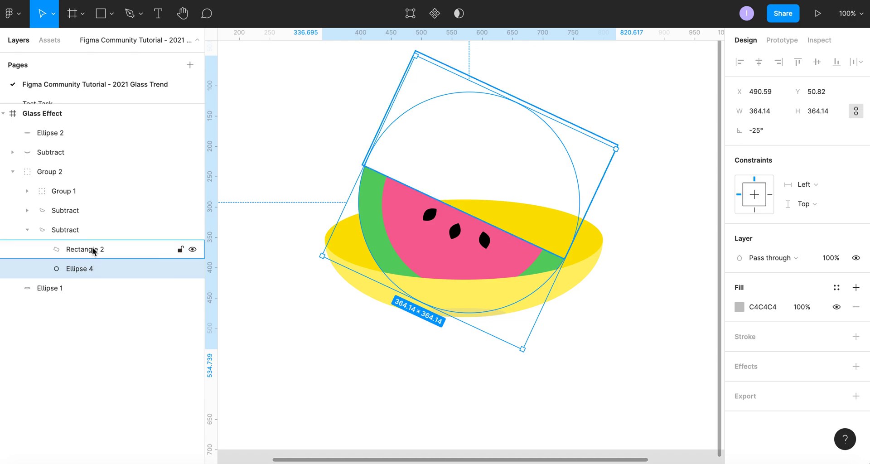
left_click(81, 235)
left_click(28, 231)
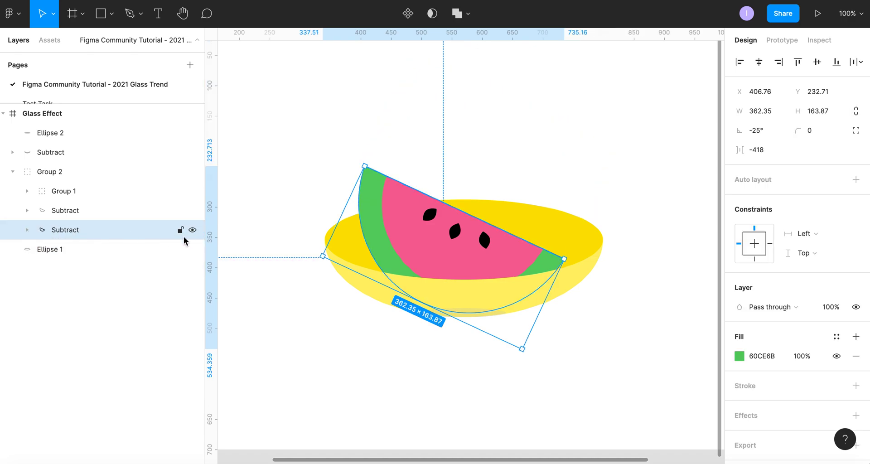
left_click(192, 230)
left_click(192, 230)
Paste a copy of the green rind above the bowl's front body and align its left and bottom edges with the watermelon group
left_click(382, 297)
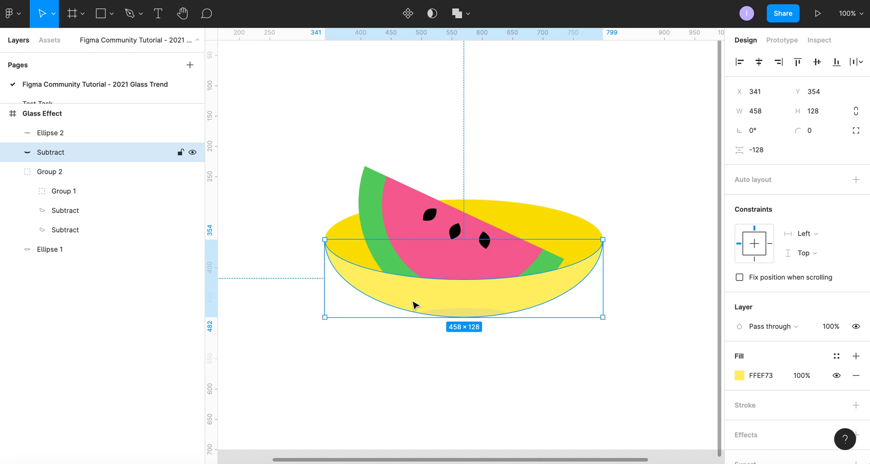
key("ctrl+v")
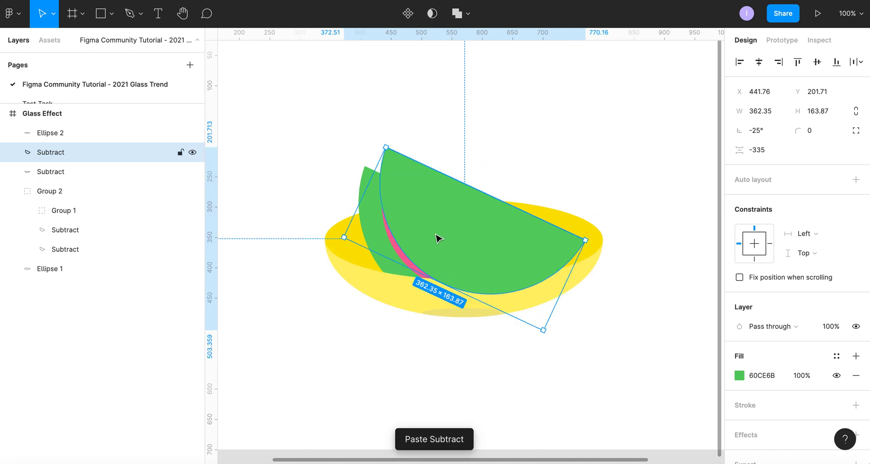
left_click(375, 224, "shift")
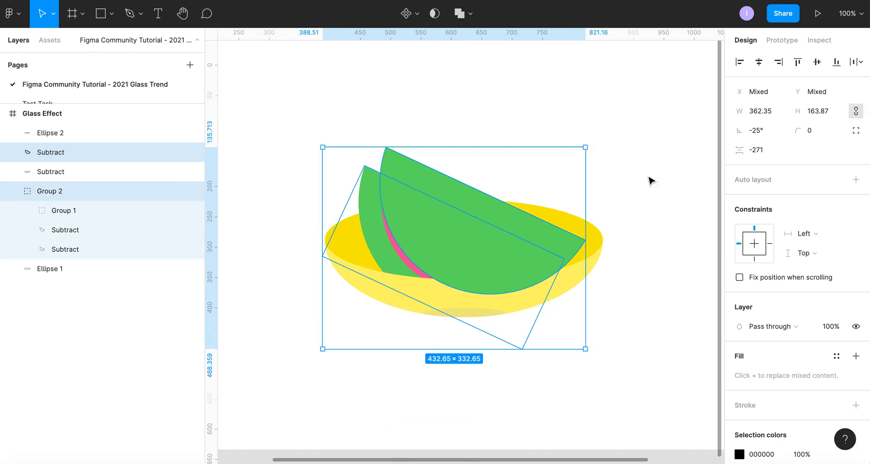
left_click(740, 62)
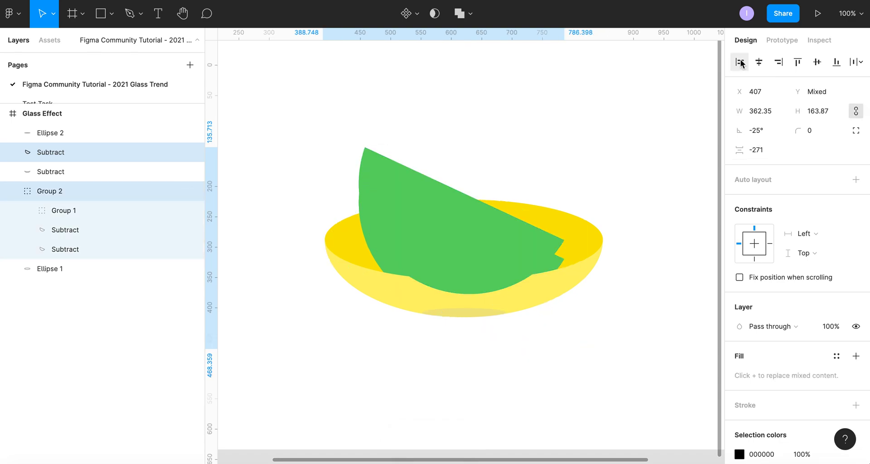
left_click(836, 62)
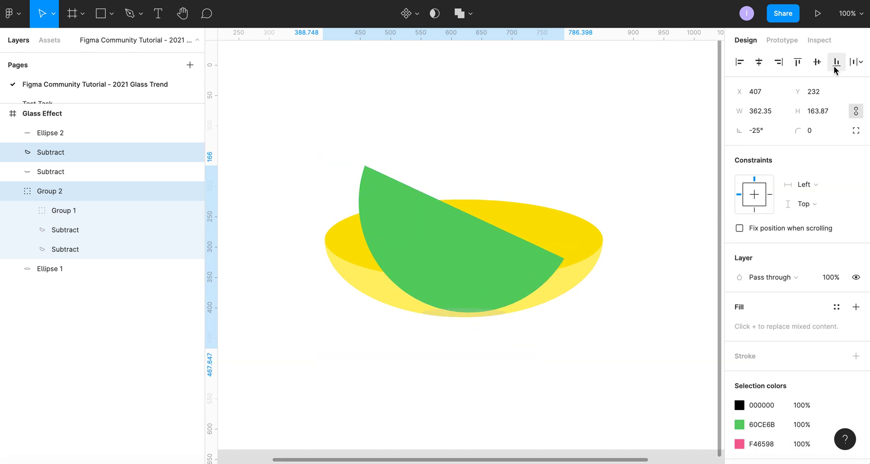
Hide the pasted rind copy and rename its layer "watermelon green"
left_click(135, 153)
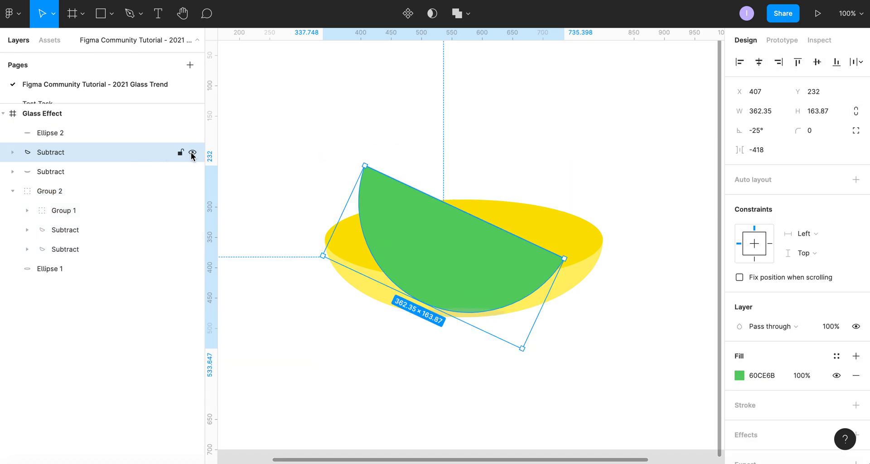
left_click(192, 153)
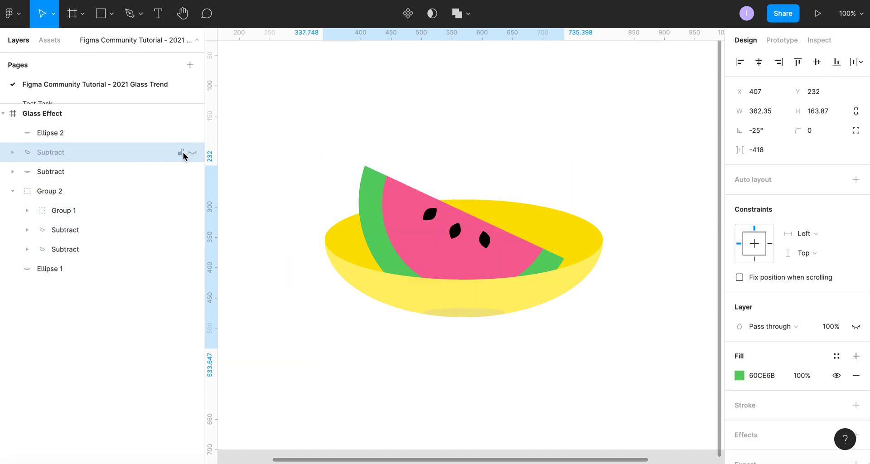
double_click(53, 153)
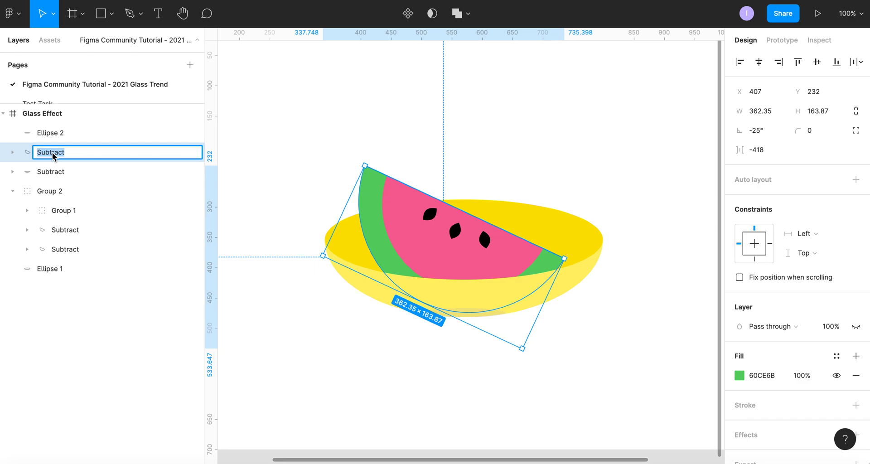
type("watermelo")
key("Return")
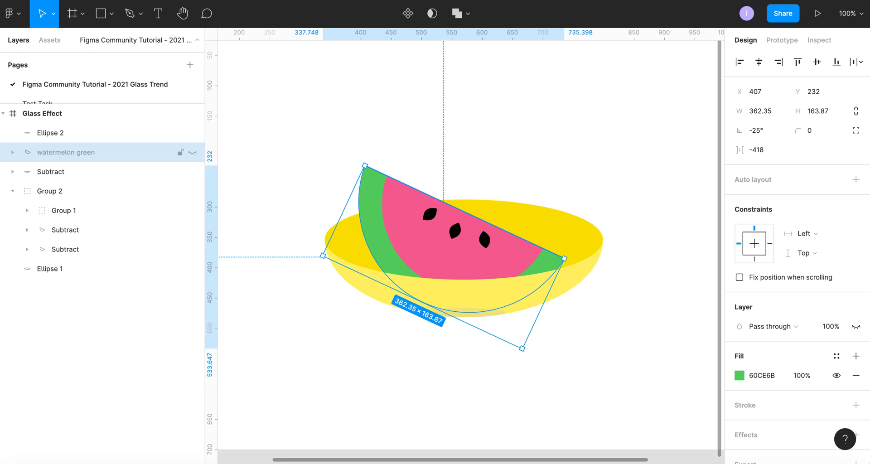
Paste a copy of the bowl's front body in place and rename the copy "bowl"
left_click(364, 284)
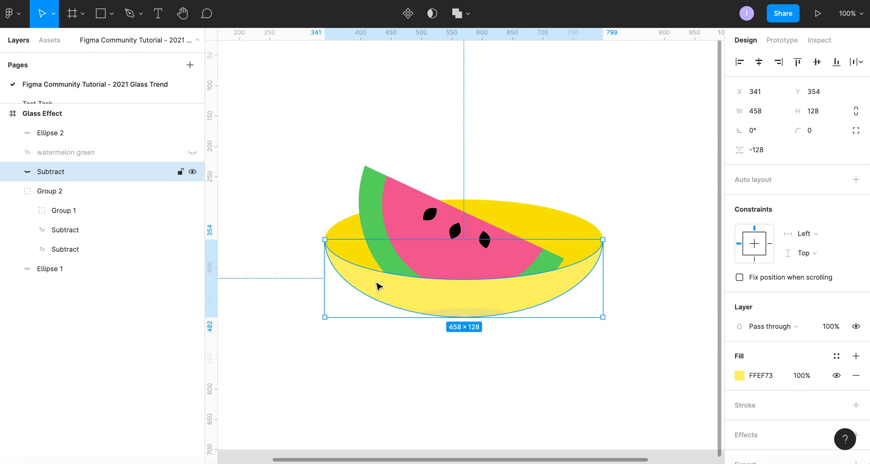
key("ctrl+v")
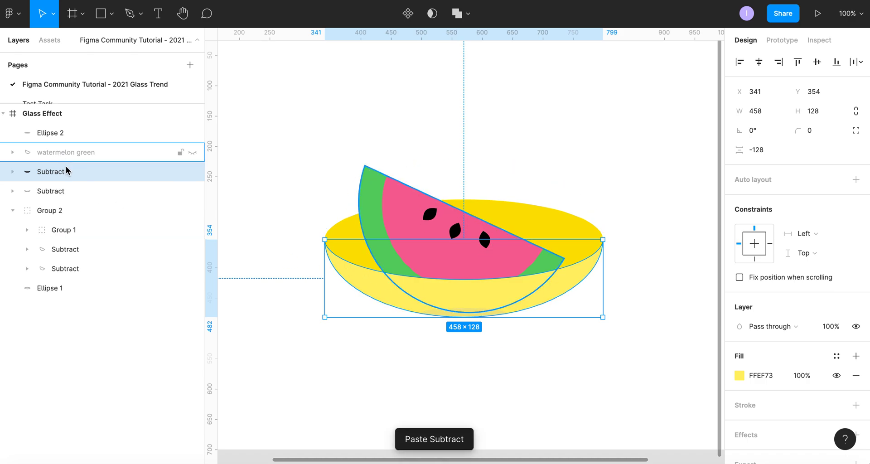
left_click(11, 172)
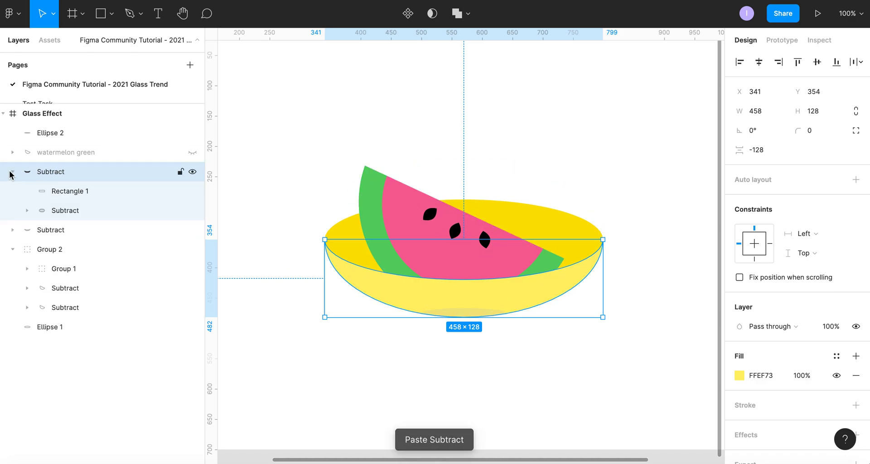
left_click(11, 172)
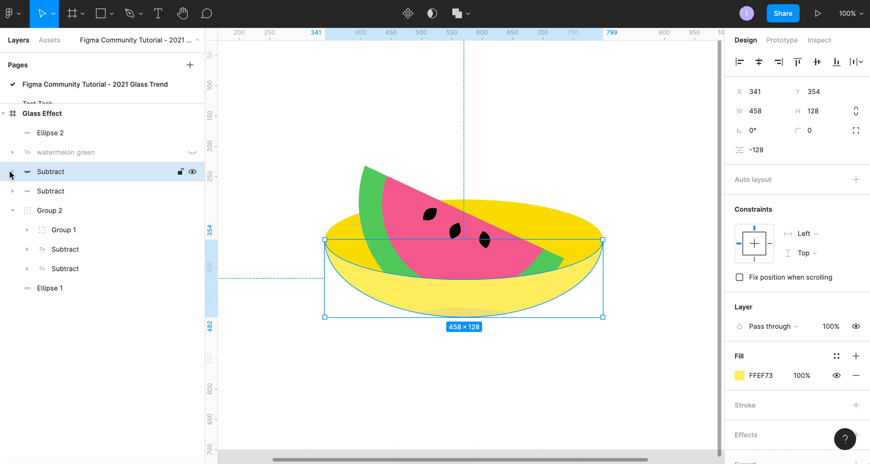
double_click(57, 174)
type("bowl")
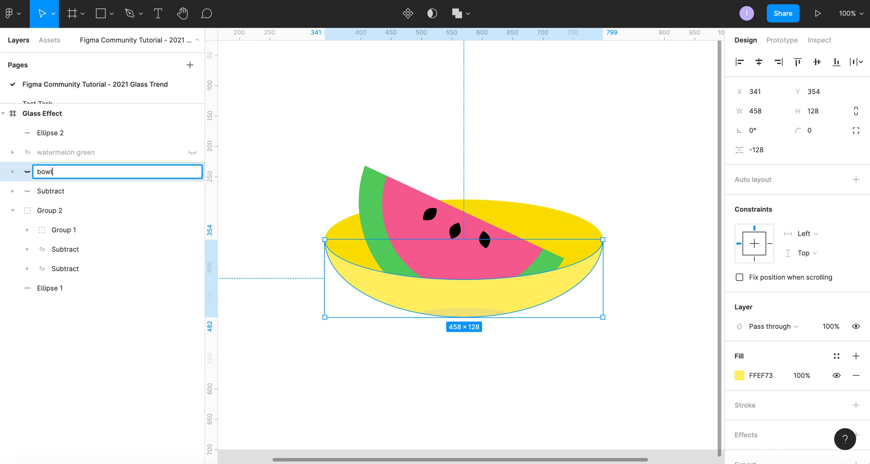
key("Return")
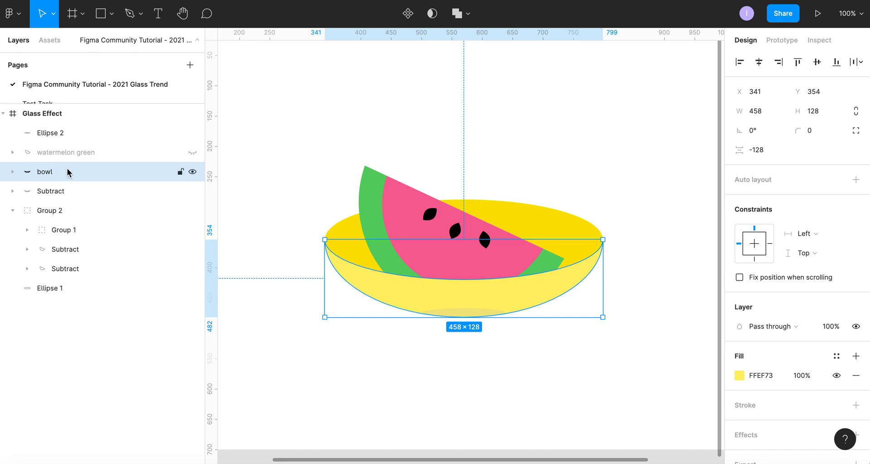
Show the watermelon green layer and mask it with the bowl copy beneath it
left_click(77, 154)
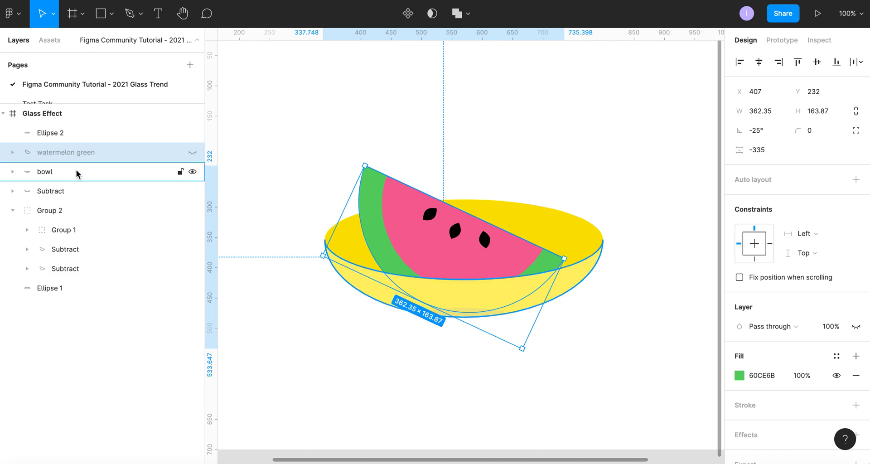
left_click(77, 172)
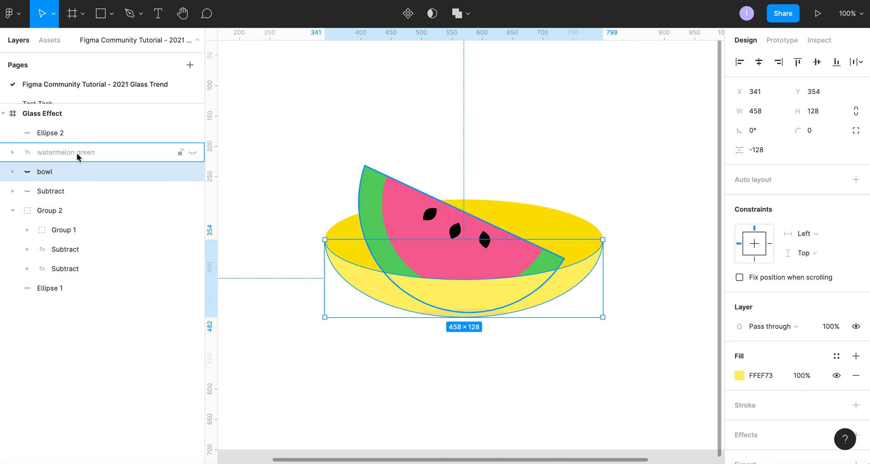
left_click(77, 153)
left_click(192, 153)
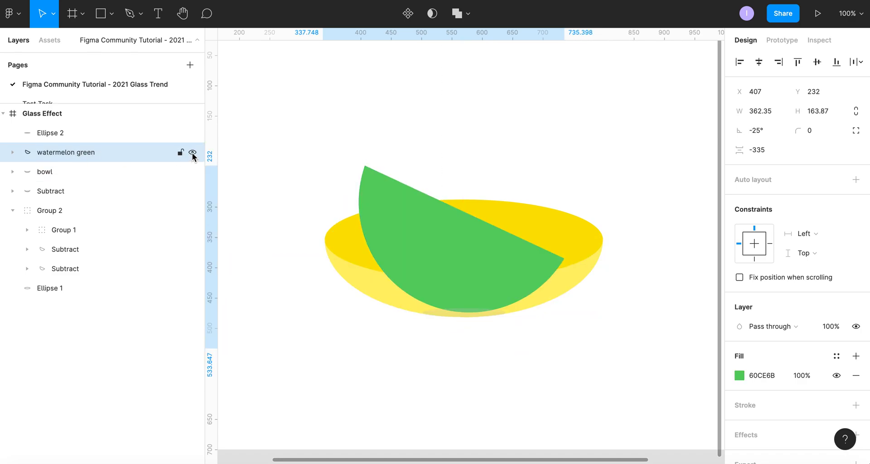
left_click(96, 178)
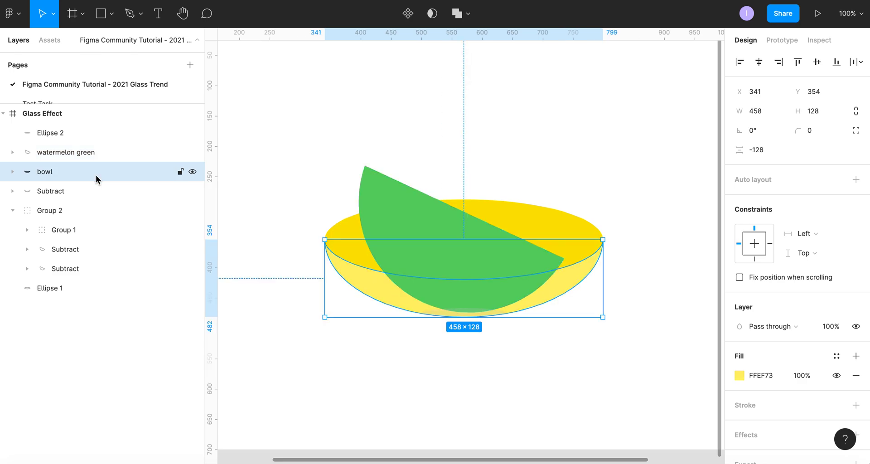
left_click(91, 155, "shift")
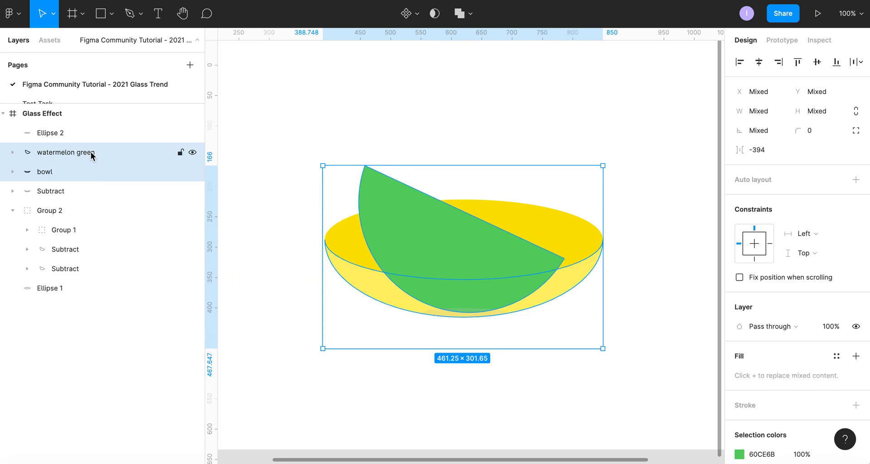
right_click(115, 152)
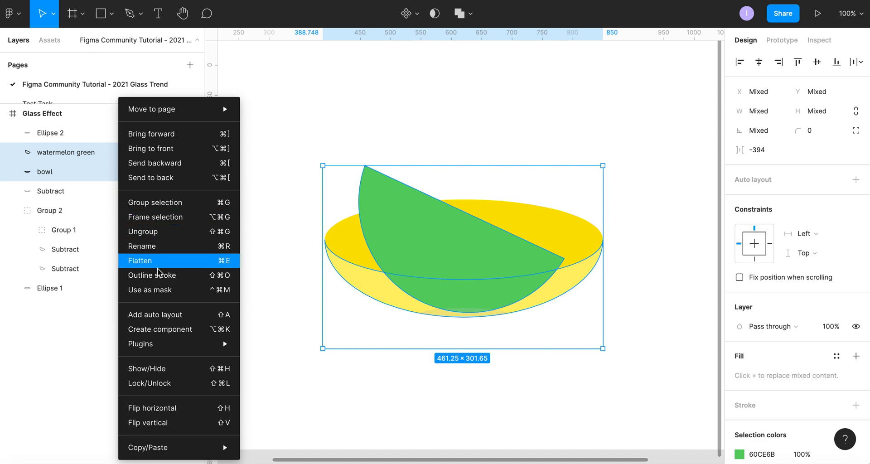
left_click(166, 290)
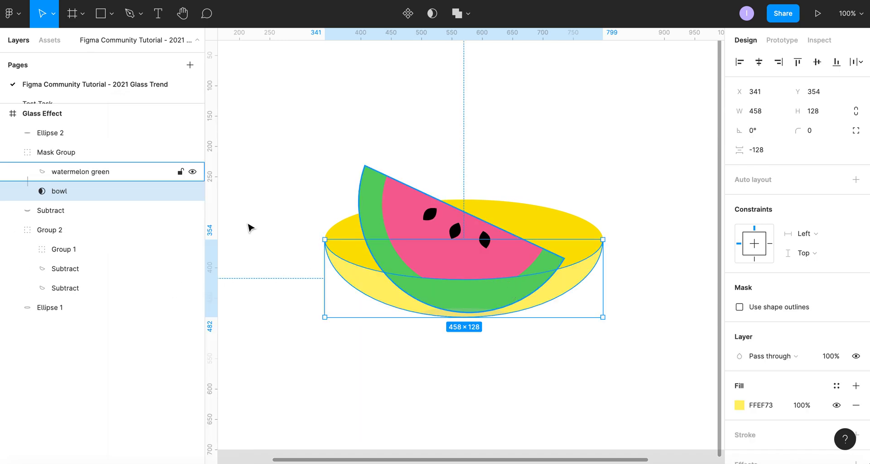
Collapse the mask group and Group 2, and rename Group 2 "watermelon"
left_click(108, 158)
left_click(13, 153)
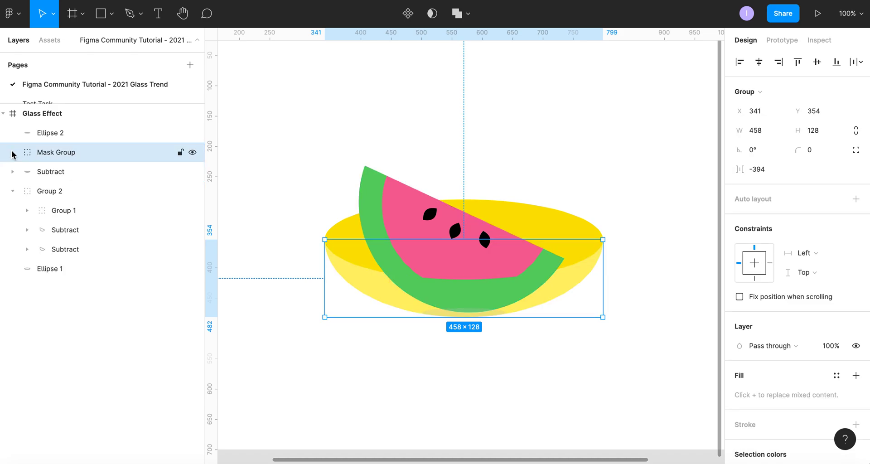
left_click(13, 191)
left_click(60, 194)
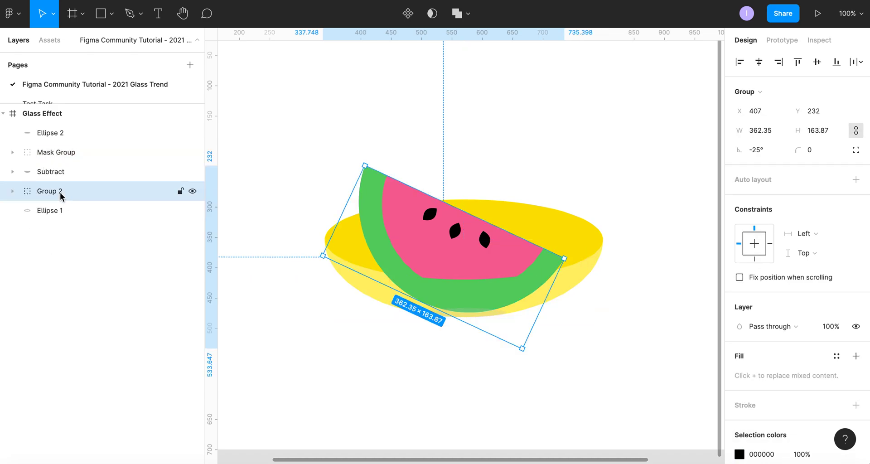
double_click(48, 194)
type("watermelon")
key("Return")
Rename the Subtract layer of the bowl's front body "bowl btm"
left_click(50, 168)
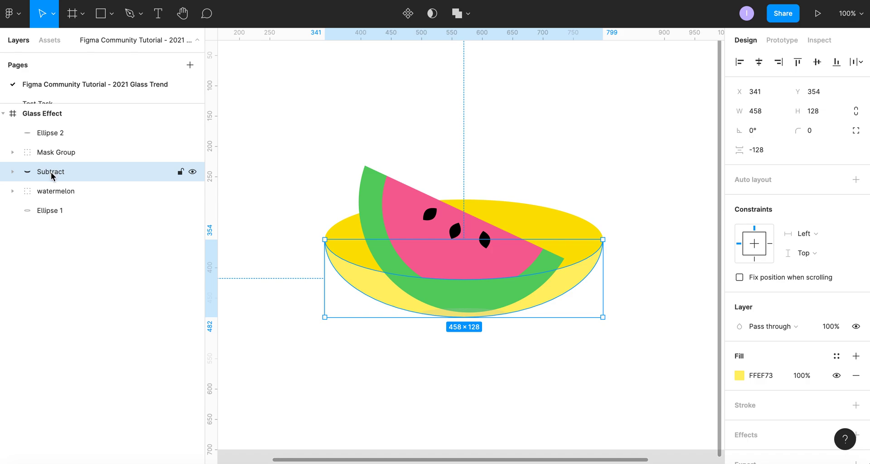
double_click(53, 174)
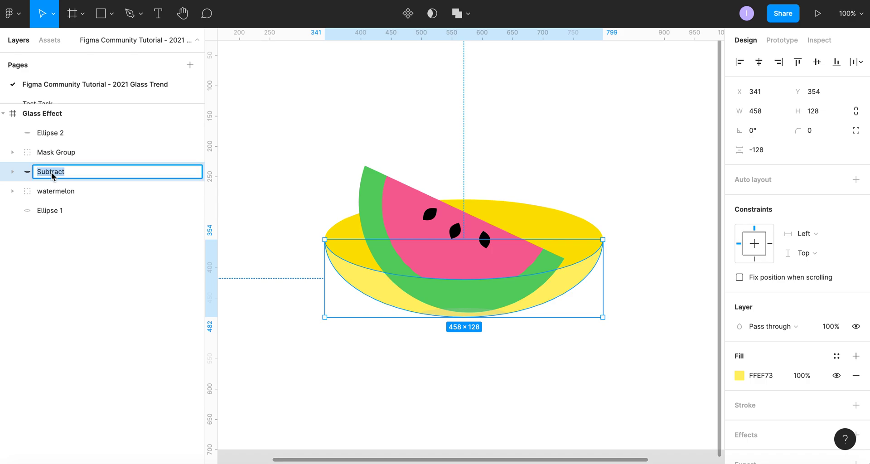
key("Left")
type("bowl")
key("Return")
left_click(58, 211)
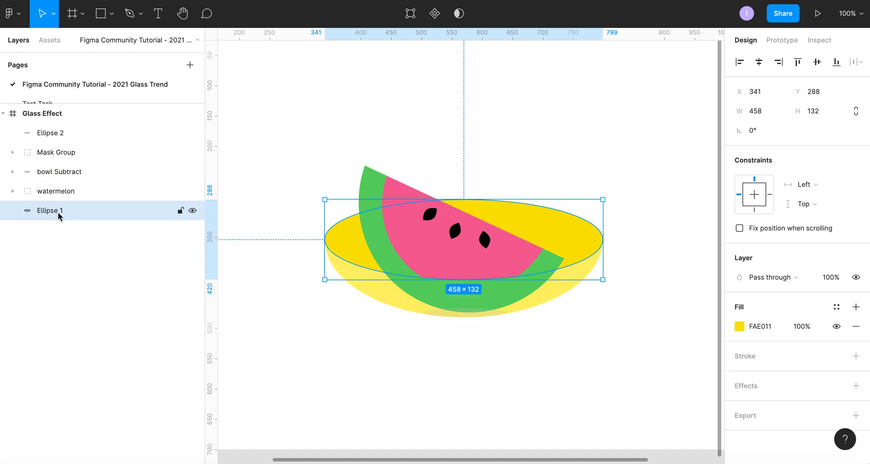
double_click(47, 171)
double_click(69, 172)
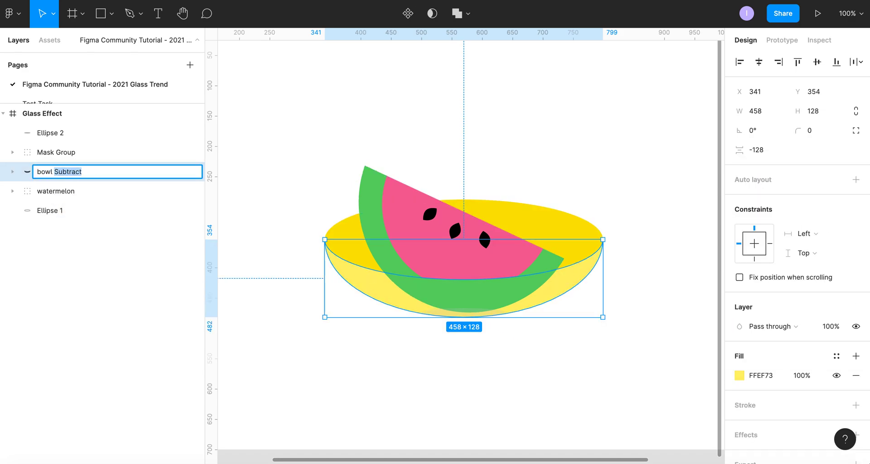
type("bt")
key("Return")
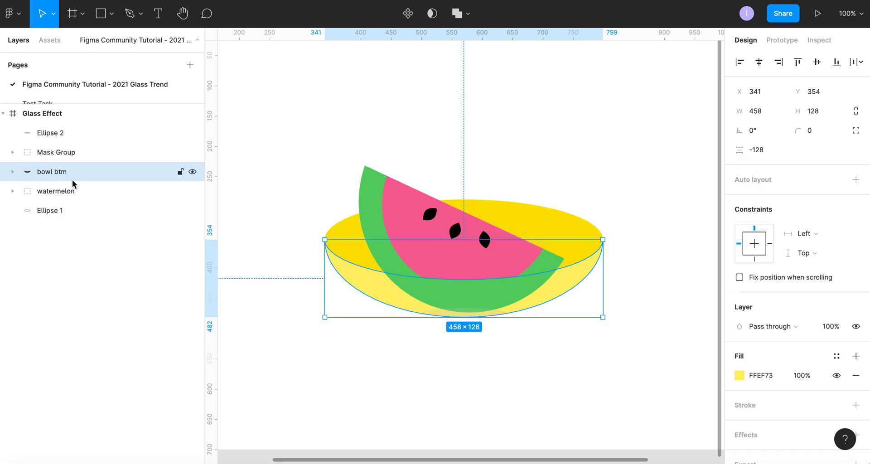
Rename the Ellipse 1 layer "bowl top"
left_click(52, 212)
double_click(52, 211)
type("bowl top")
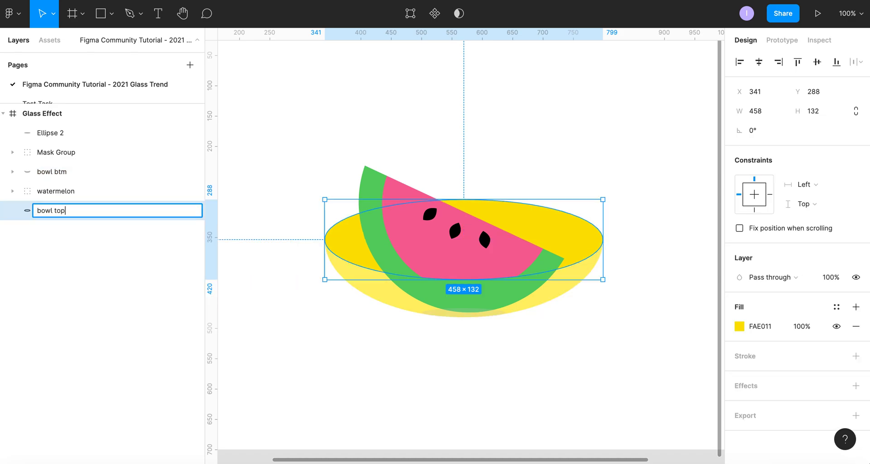
key("Return")
Hide the watermelon group and add a Layer blur effect to the Mask Group
left_click(87, 195)
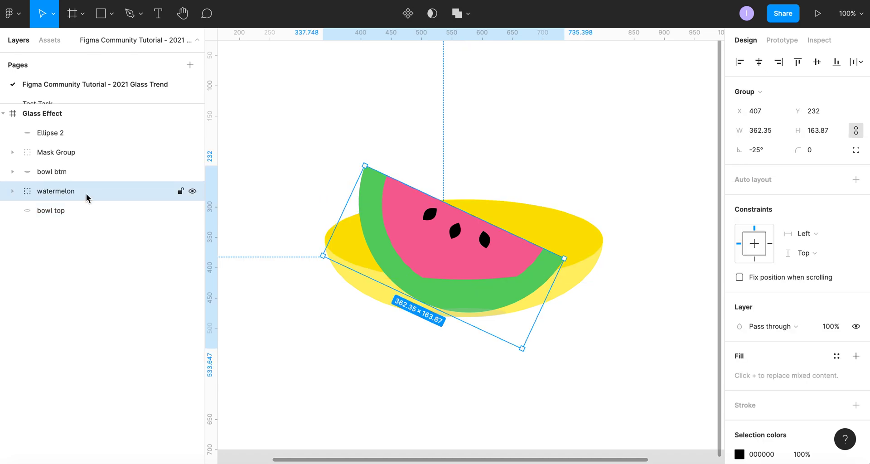
left_click(192, 192)
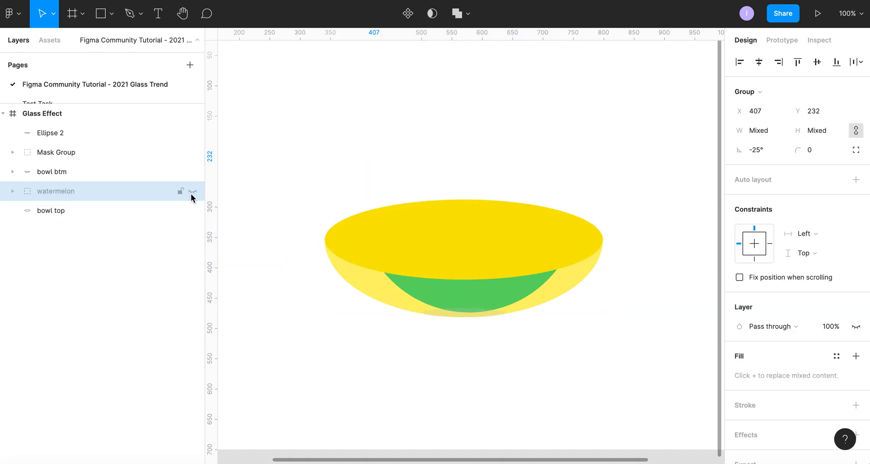
left_click(126, 156)
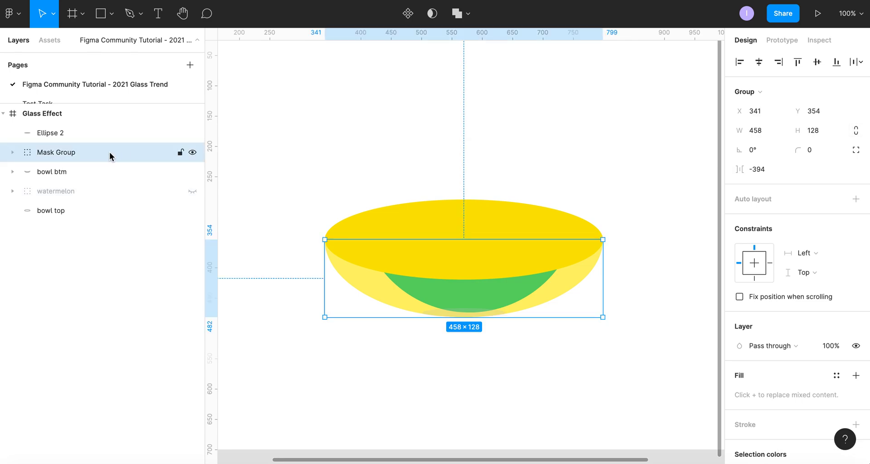
scroll(829, 357, "down", 2)
scroll(829, 357, "down", 1)
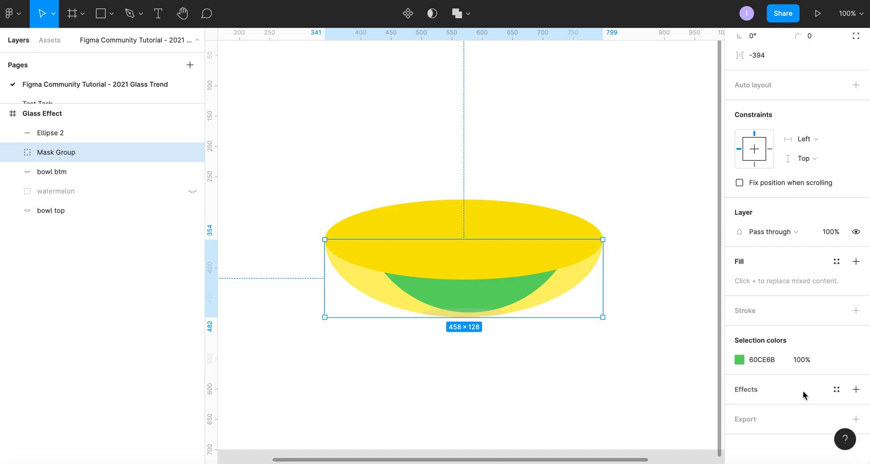
left_click(856, 391)
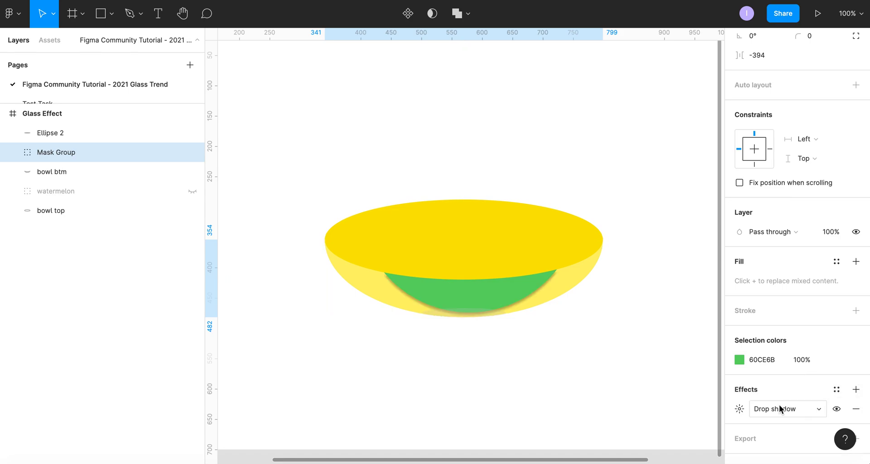
left_click(815, 411)
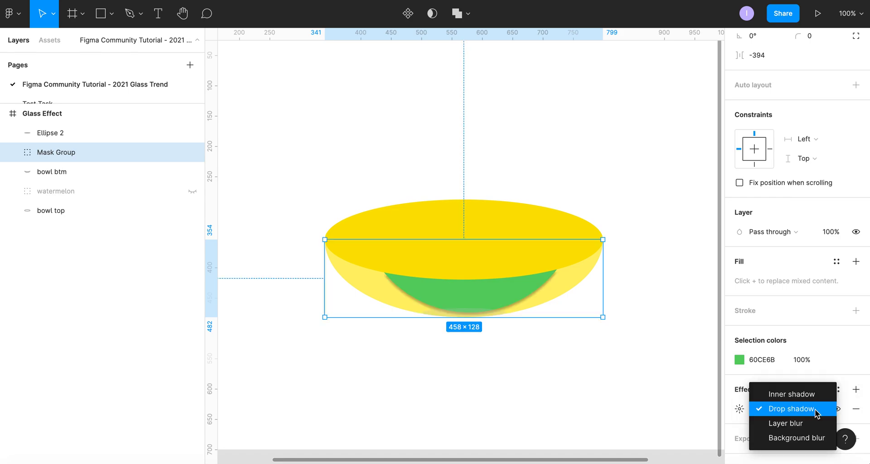
left_click(796, 424)
Set the Mask Group's layer blur to 50, trying 20 first
left_click(739, 409)
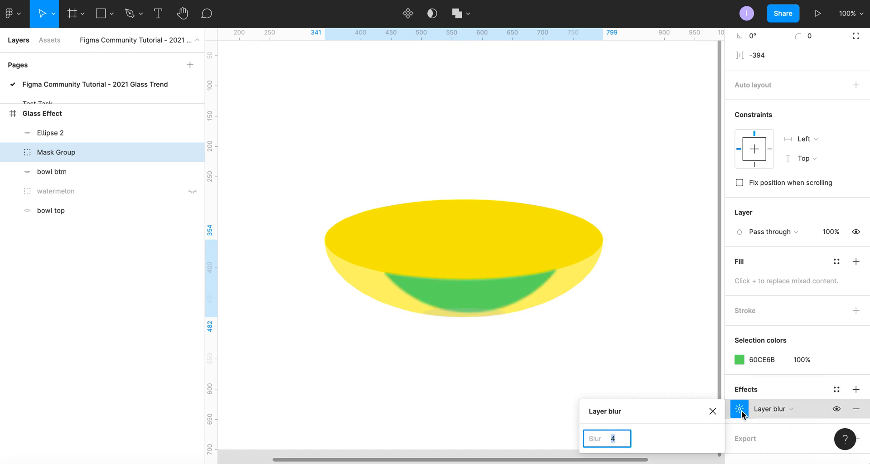
type("20")
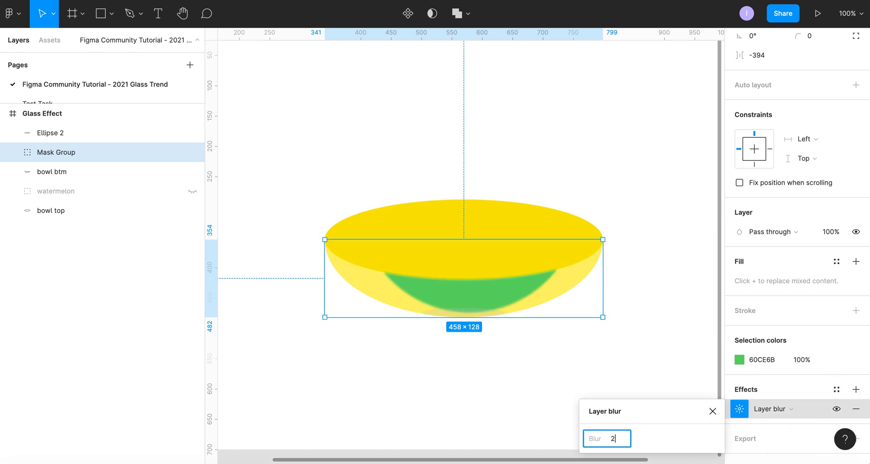
double_click(617, 440)
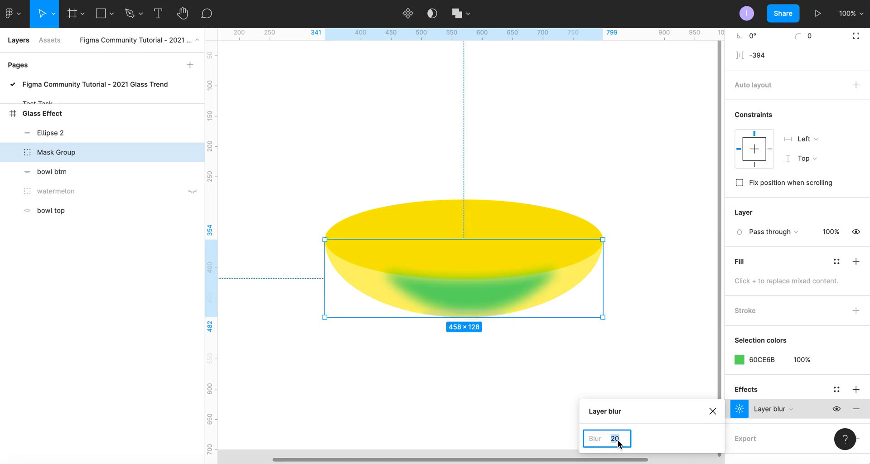
type("50")
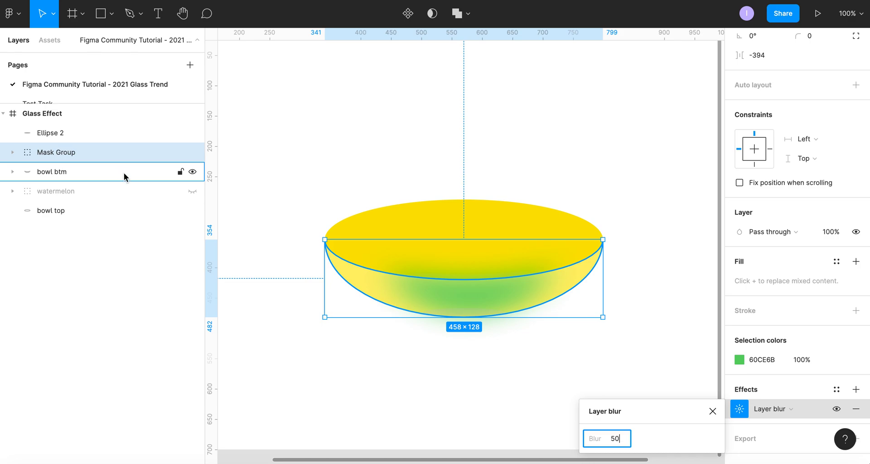
Show the watermelon group again and check the blurred rind against the whole Glass Effect frame
left_click(193, 192)
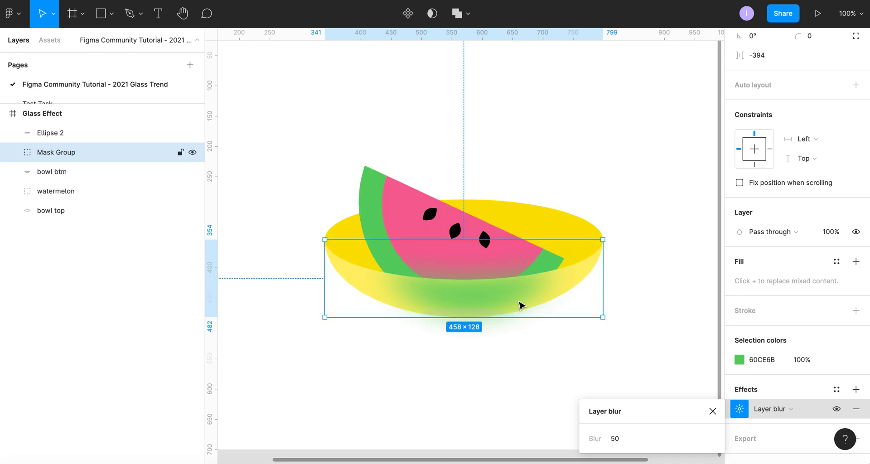
left_click(572, 135)
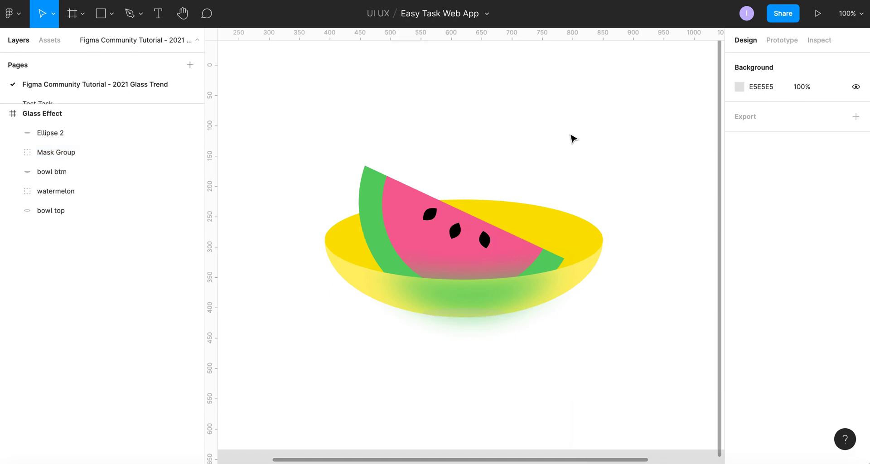
key("minus")
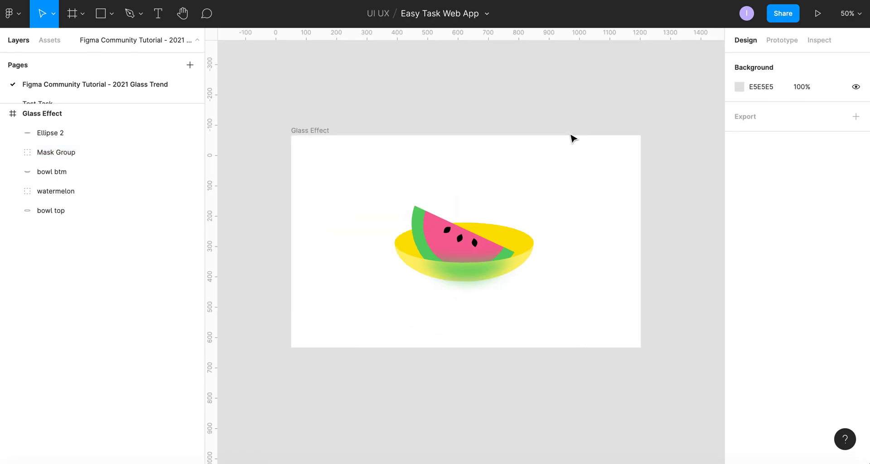
key("shift+0")
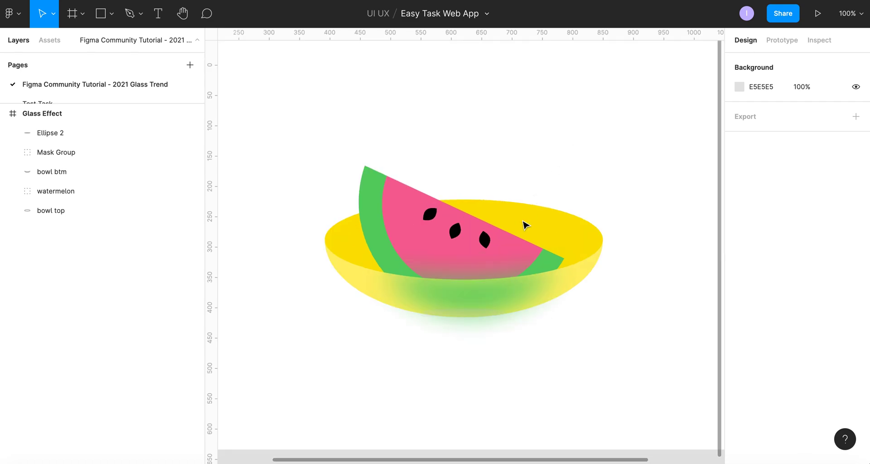
left_click(484, 310)
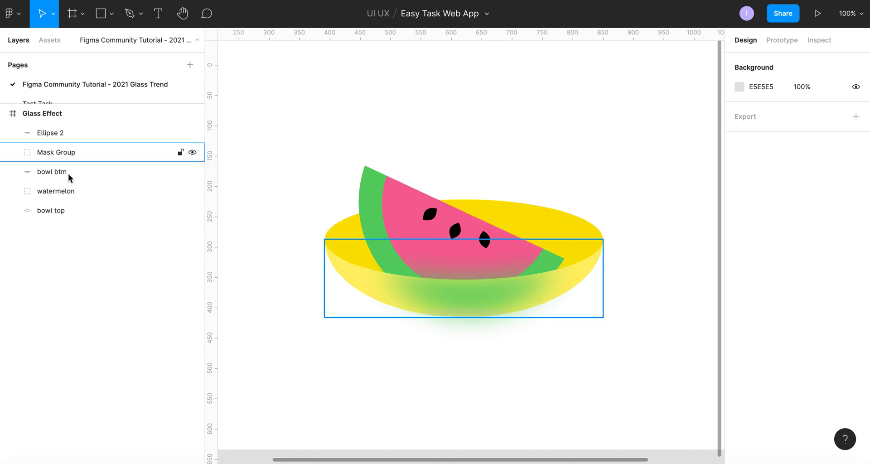
Rename the watermelon group's two Subtract layers "pink" for the flesh and "green" for the rind
left_click(13, 202)
left_click(13, 192)
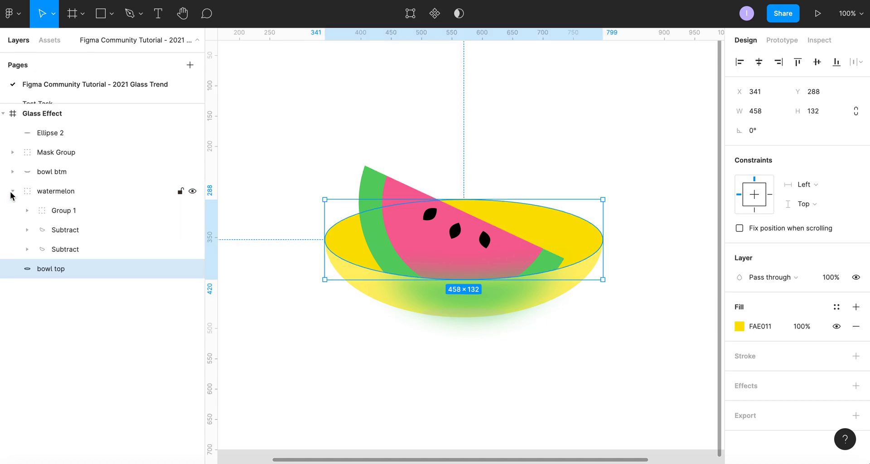
left_click(72, 215)
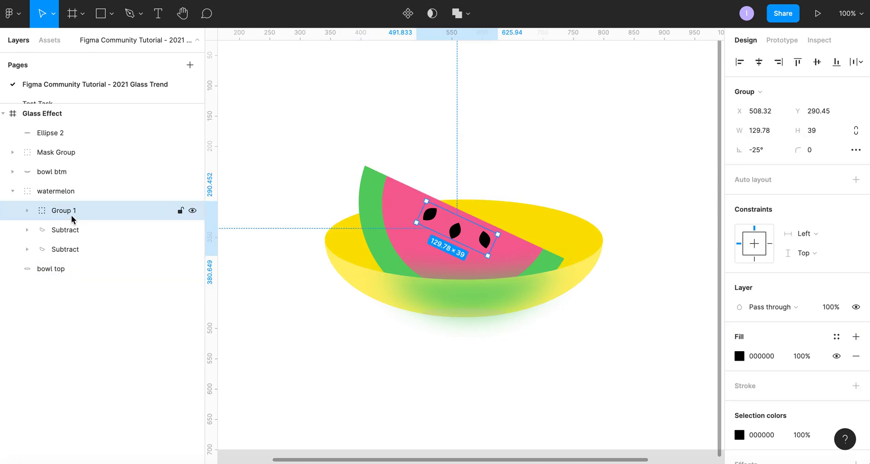
left_click(78, 228)
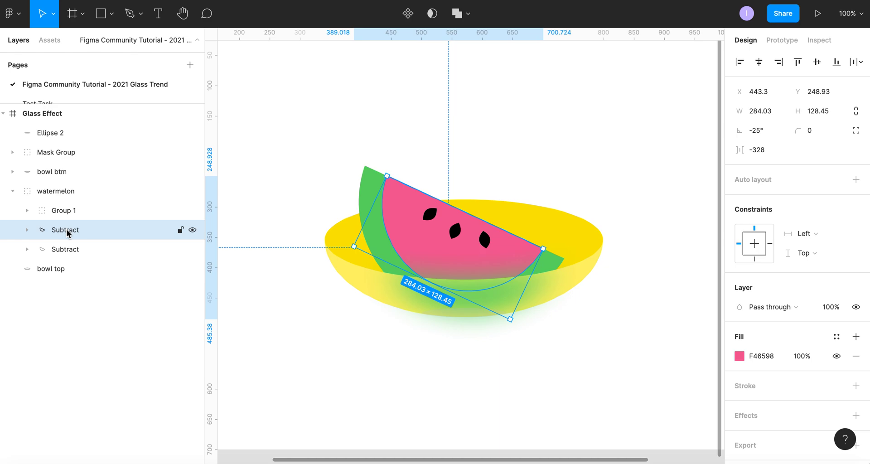
double_click(77, 230)
type("pink")
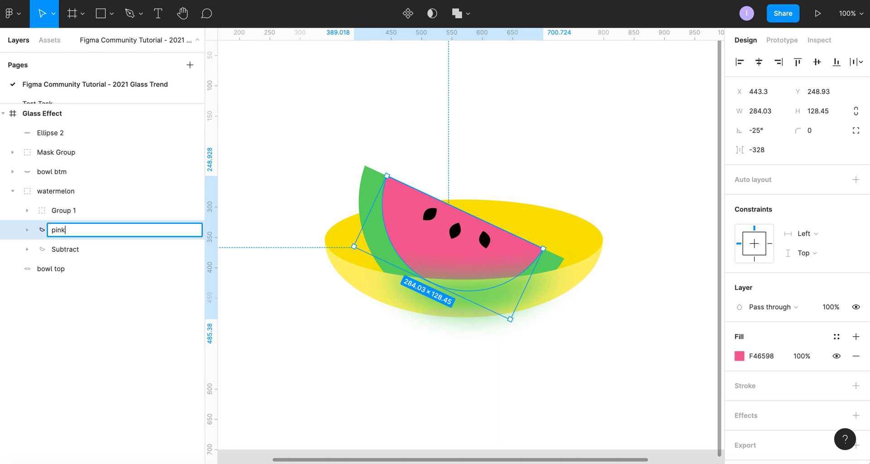
double_click(64, 250)
type("green")
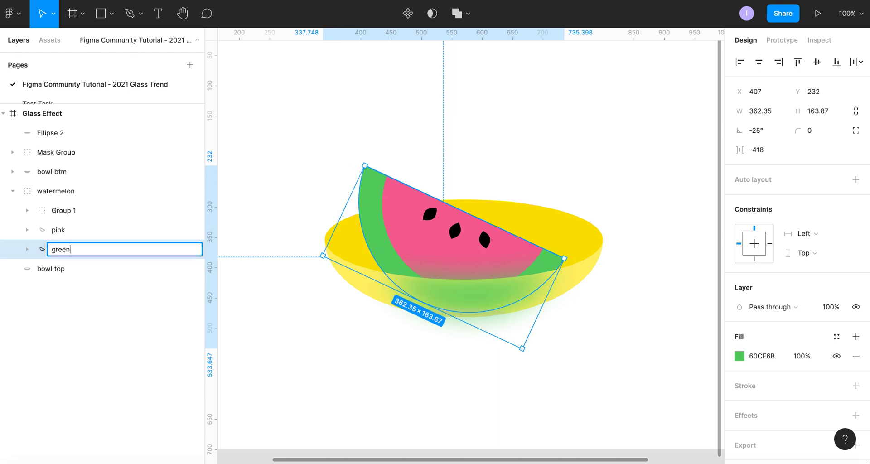
key("Return")
Duplicate the pink layer, place the copy above the Mask Group and move it over the original flesh at about X 443, Y 251
left_click(86, 232)
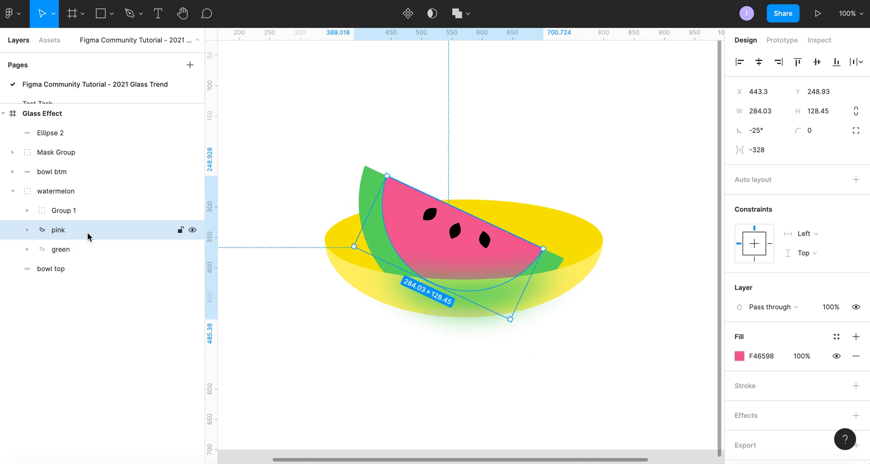
key("ctrl+v")
left_click_drag(87, 232, 86, 144)
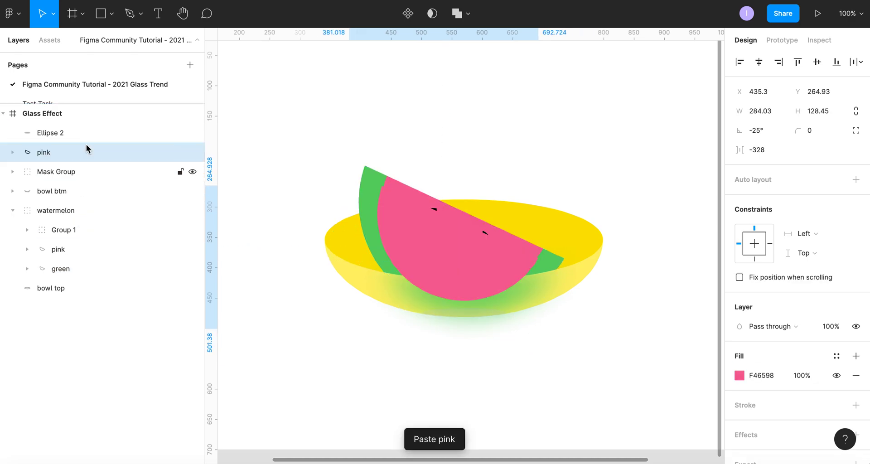
left_click(12, 210)
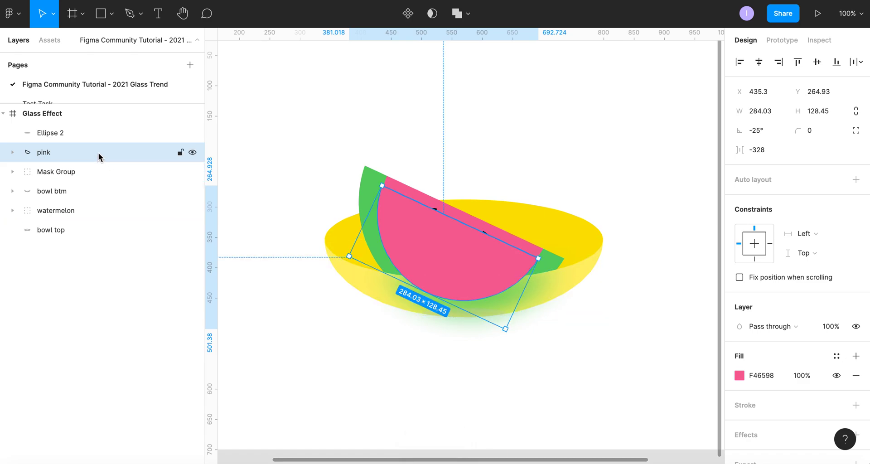
mouse_move(99, 156)
left_mouse_down()
mouse_move(101, 201)
mouse_move(99, 155)
left_mouse_up()
left_click_drag(437, 252, 440, 245)
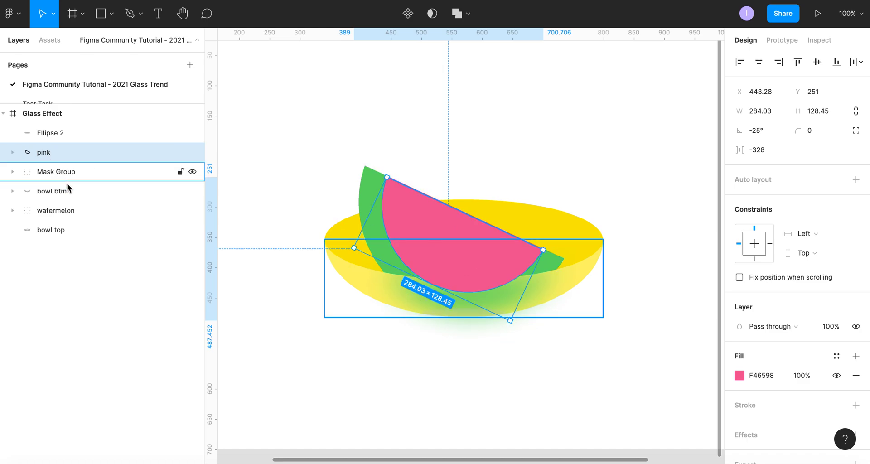
Align the left and top edges of the pink copy and the original pink layer inside the watermelon group
left_click(12, 191)
left_click(12, 190)
left_click(12, 211)
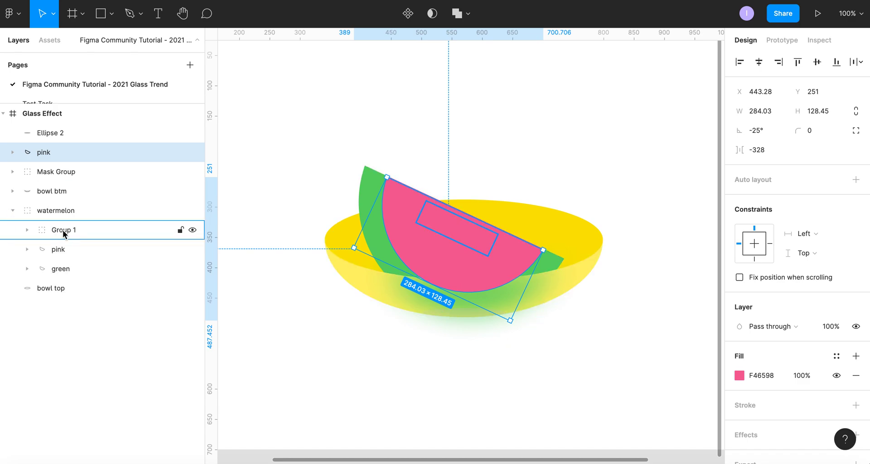
left_click(87, 258)
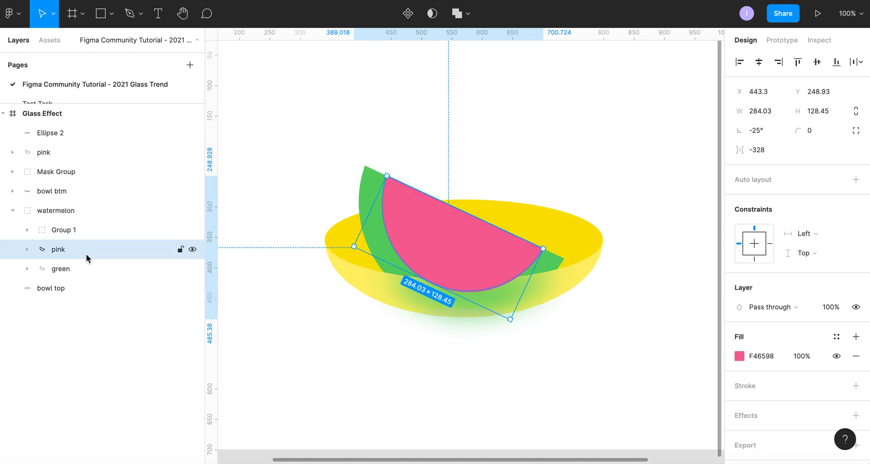
left_click(85, 156, "shift")
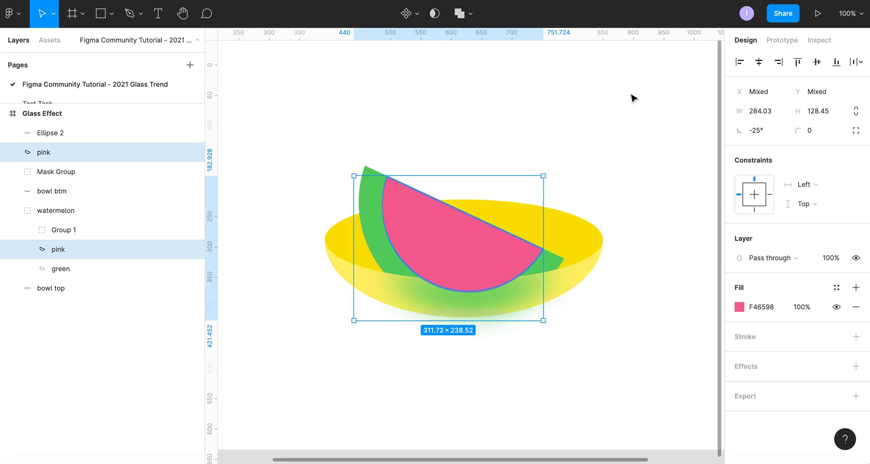
left_click(752, 67)
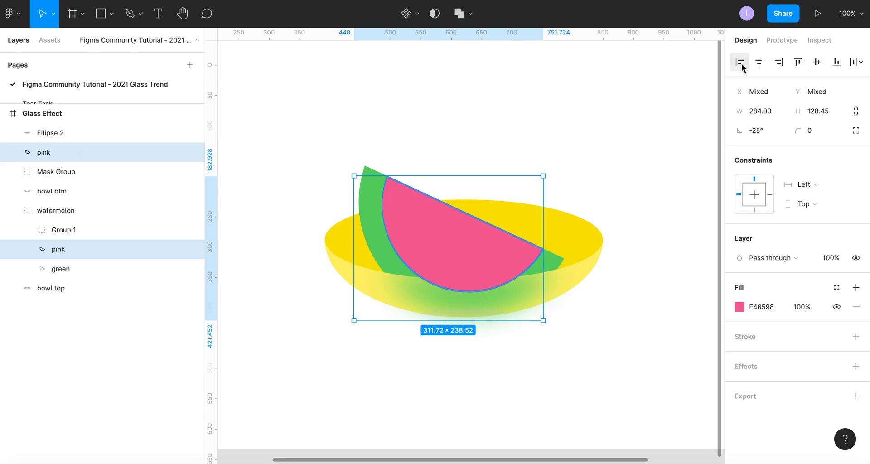
left_click(797, 63)
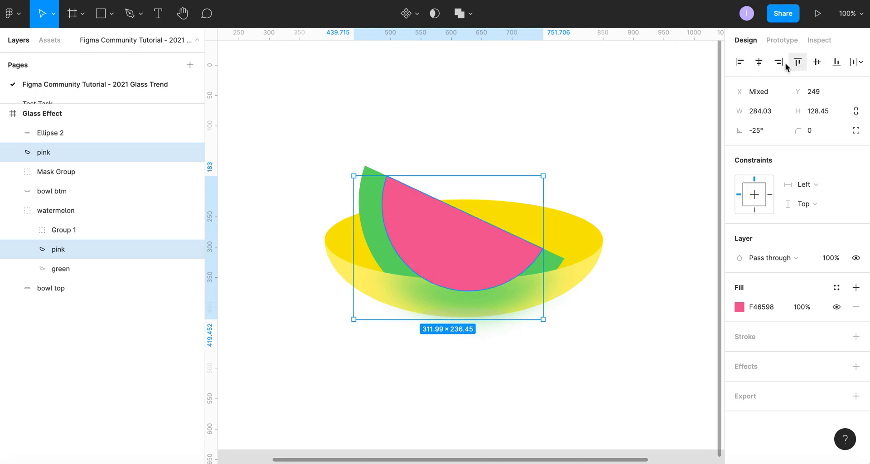
Compare the pink copy's position with the original, set the copy's X to 443, and collapse the watermelon group
left_click(192, 154)
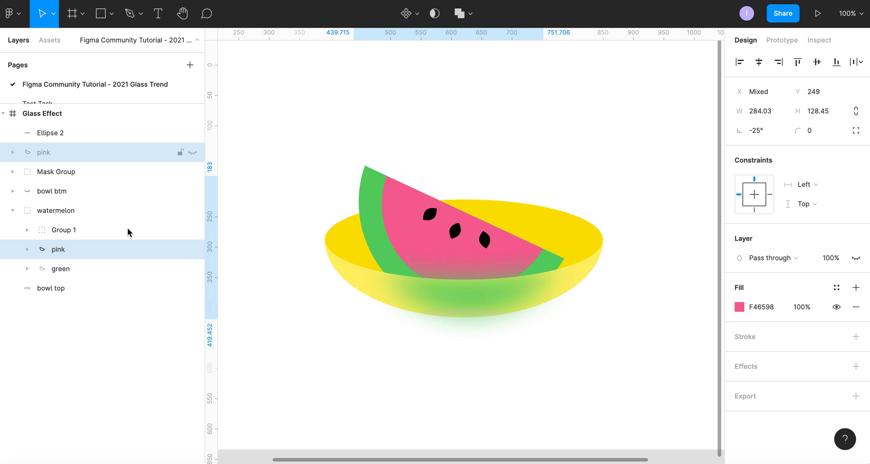
left_click(115, 246)
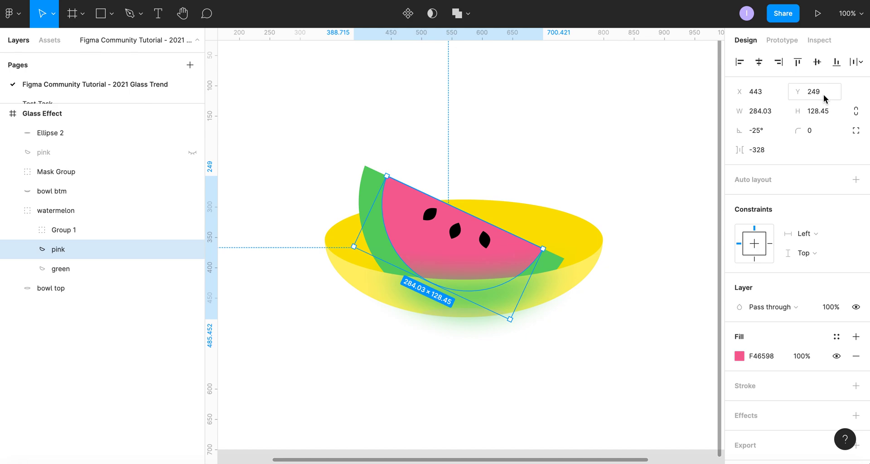
left_click(65, 159)
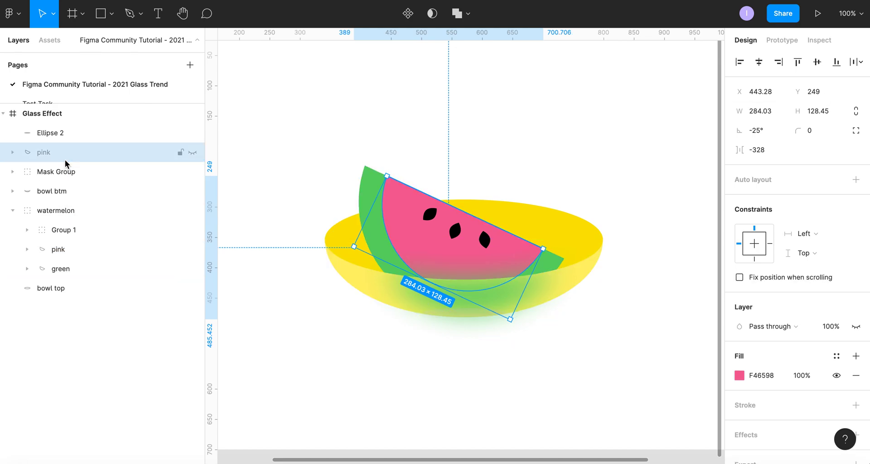
left_click(191, 153)
left_click(775, 98)
type("44")
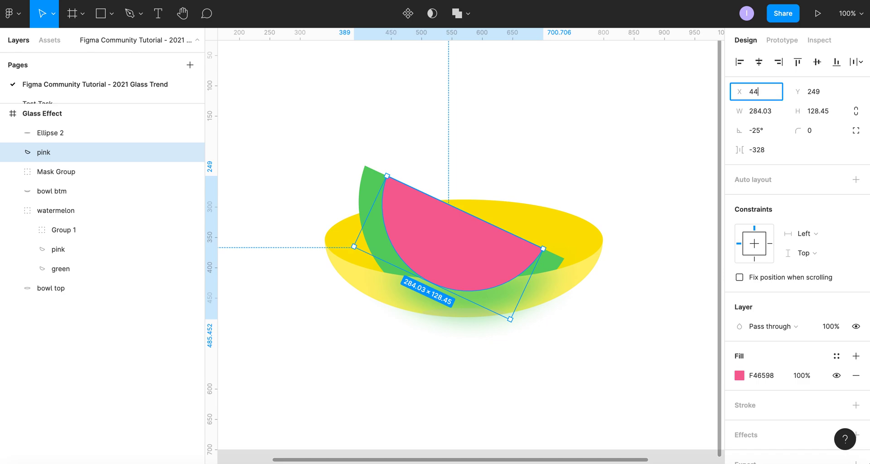
type("3")
key("Tab")
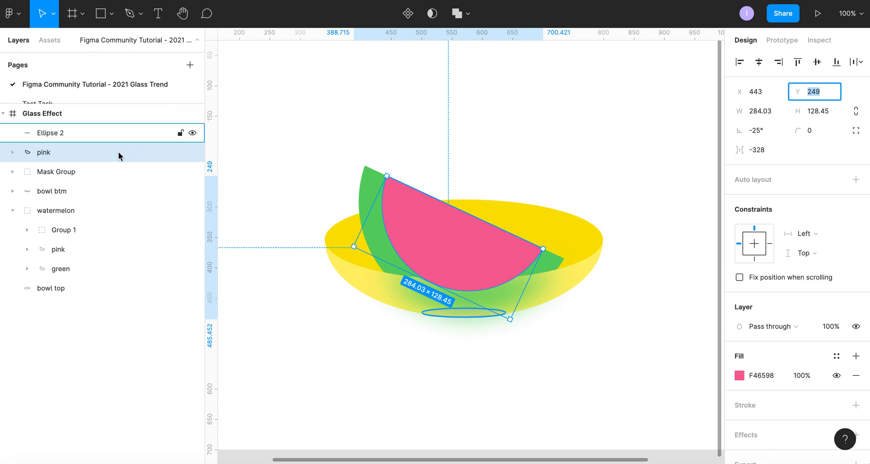
left_click(13, 210)
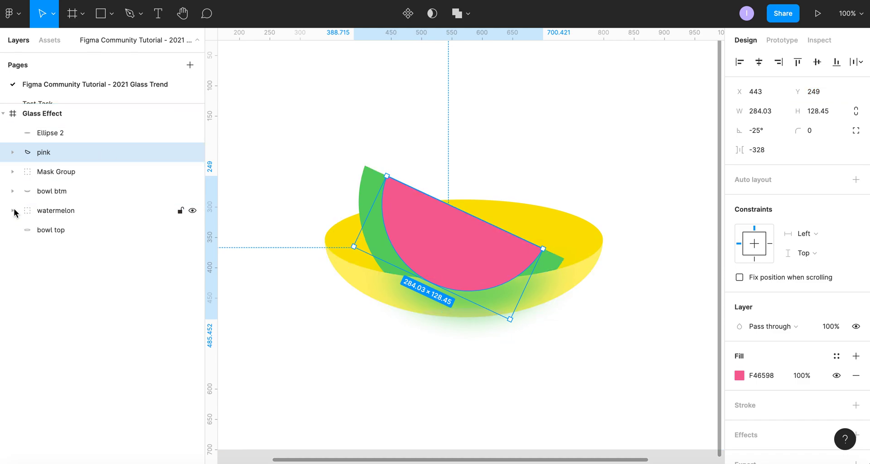
Duplicate the bowl btm layer and place the copy above the Mask Group, directly beneath the pink copy
left_click(69, 190)
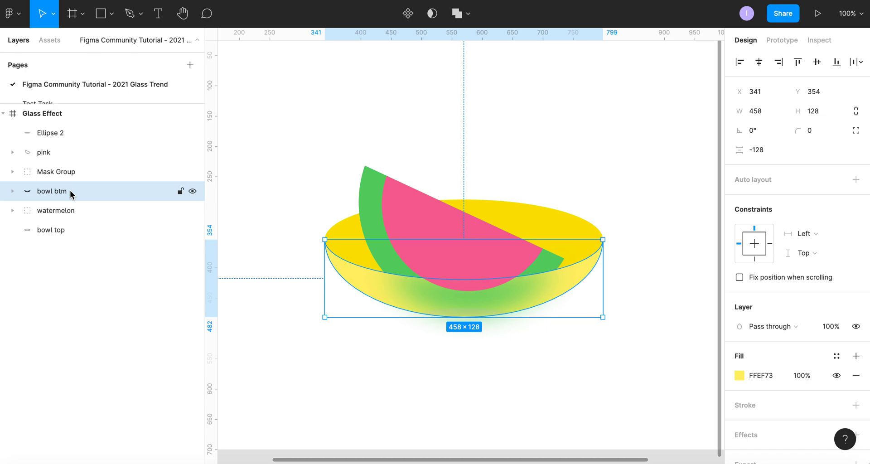
key("ctrl+v")
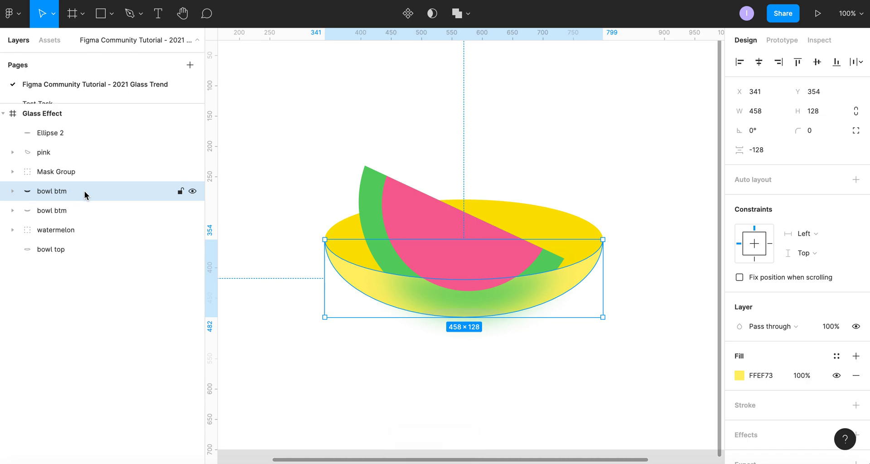
left_click_drag(84, 191, 82, 145)
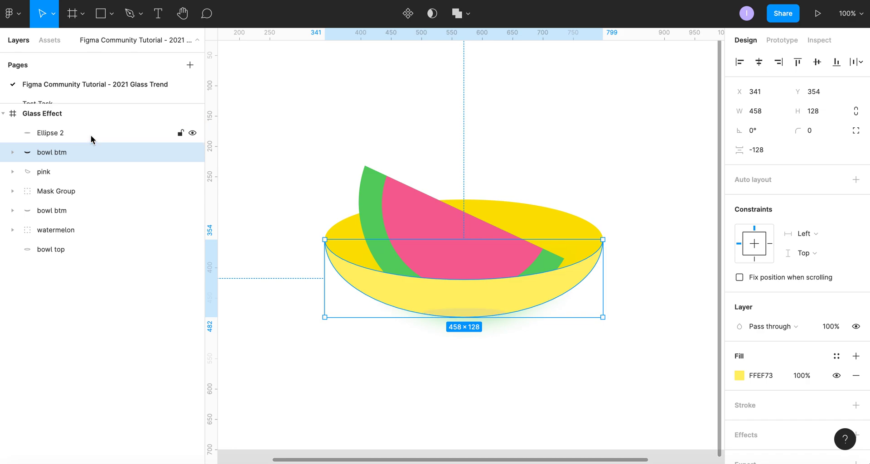
left_click(91, 135, "shift")
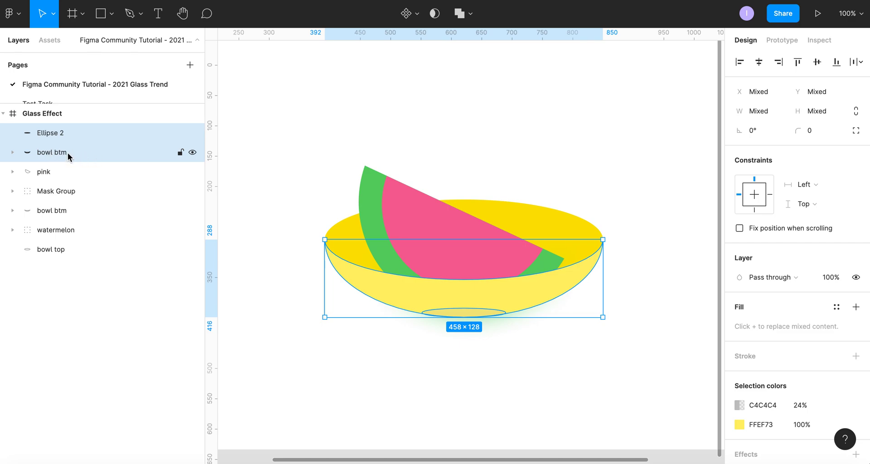
double_click(48, 134)
left_click(56, 153)
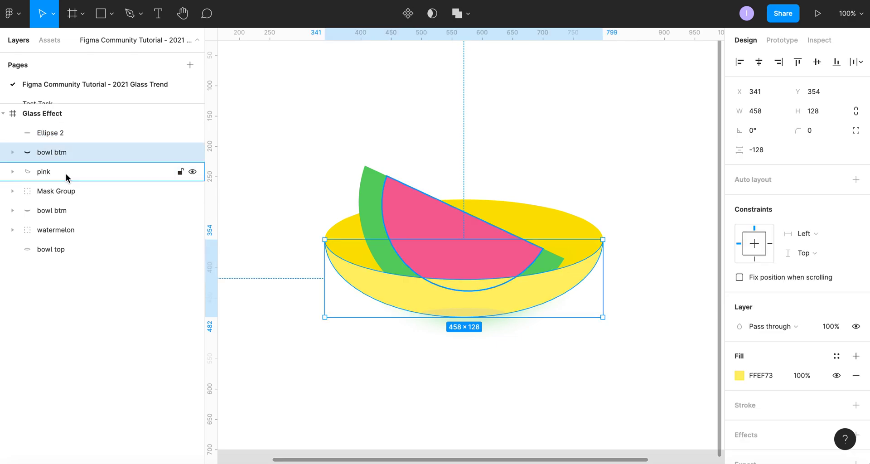
left_click(66, 177)
left_click_drag(87, 175, 83, 151)
double_click(47, 153)
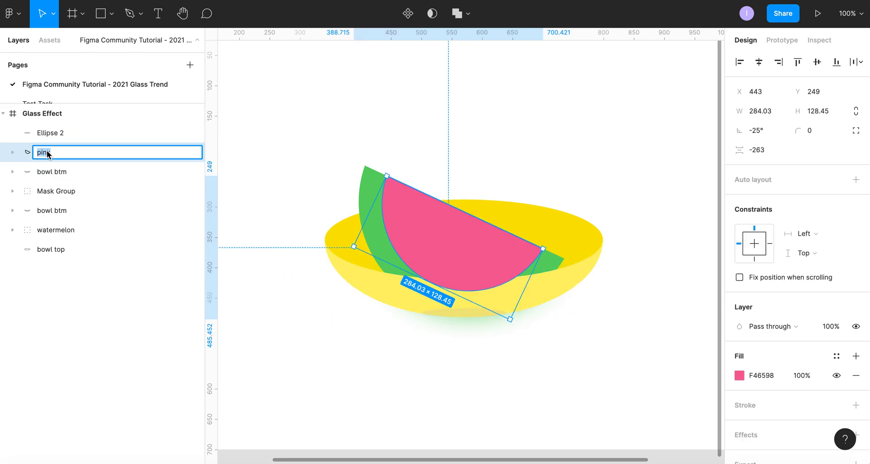
Mask the pink copy with the bowl btm copy beneath it
left_click(61, 172)
left_click(60, 153, "shift")
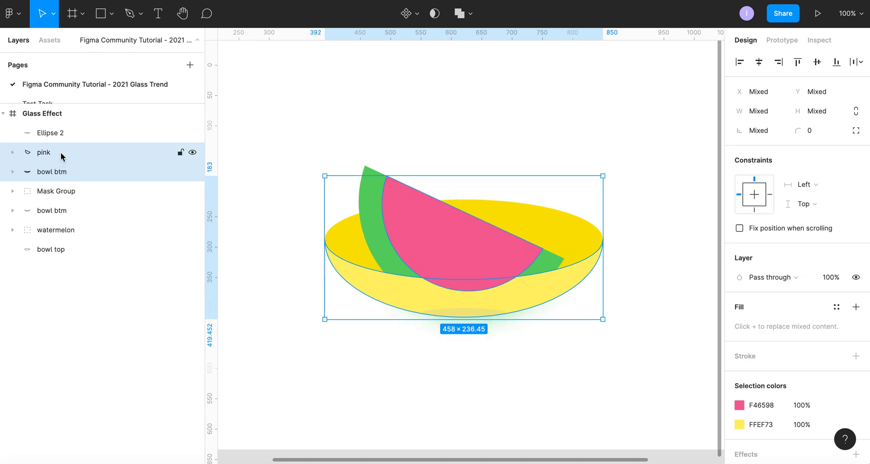
right_click(60, 153)
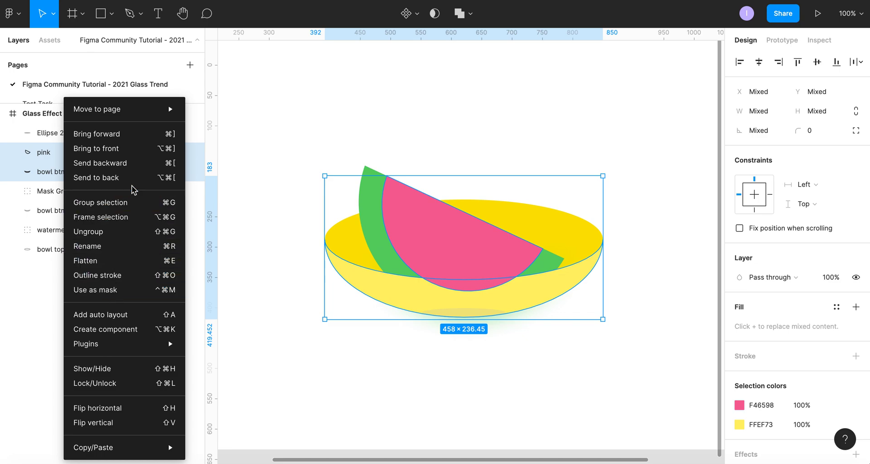
left_click(135, 294)
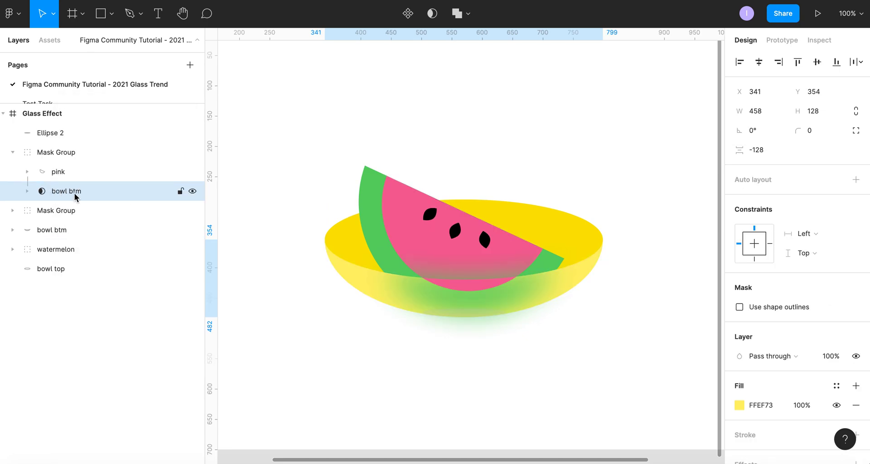
Hide the watermelon group and add a Layer blur effect to the Mask Group containing the pink copy
left_click(85, 152)
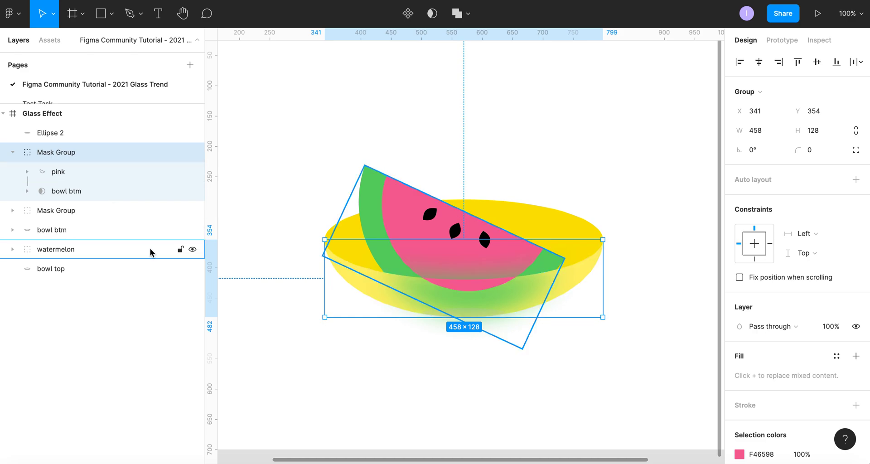
left_click(192, 250)
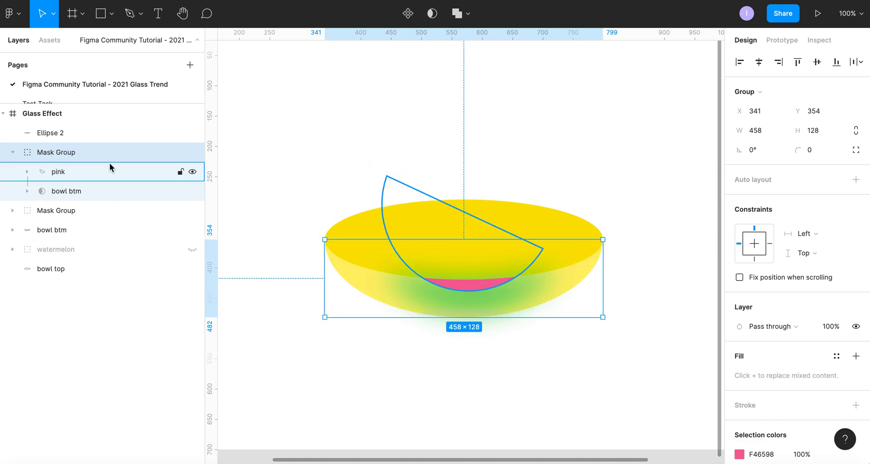
scroll(772, 373, "down", 2)
scroll(771, 373, "down", 4)
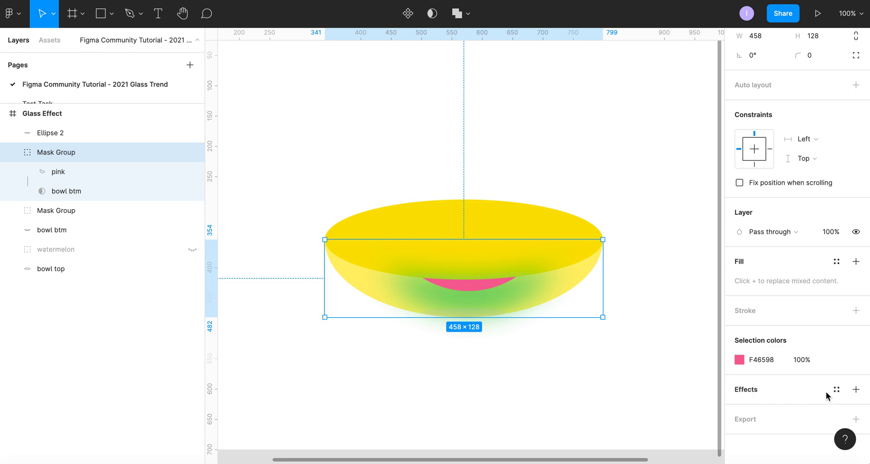
left_click(839, 384)
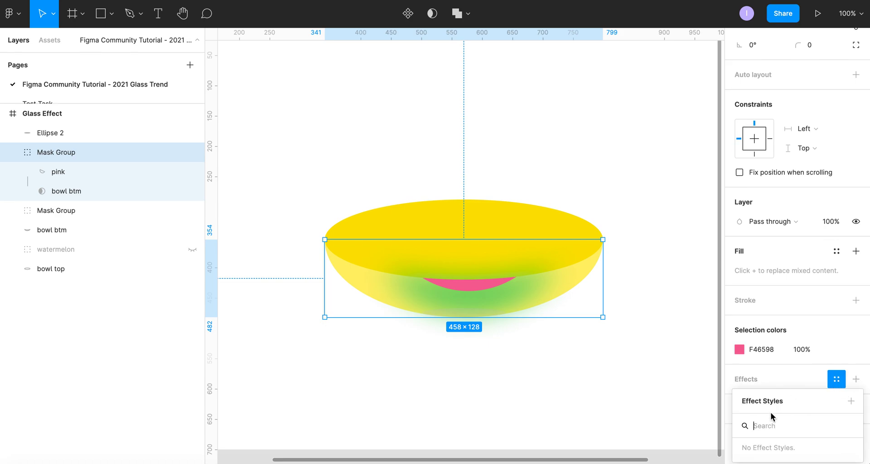
left_click(763, 381)
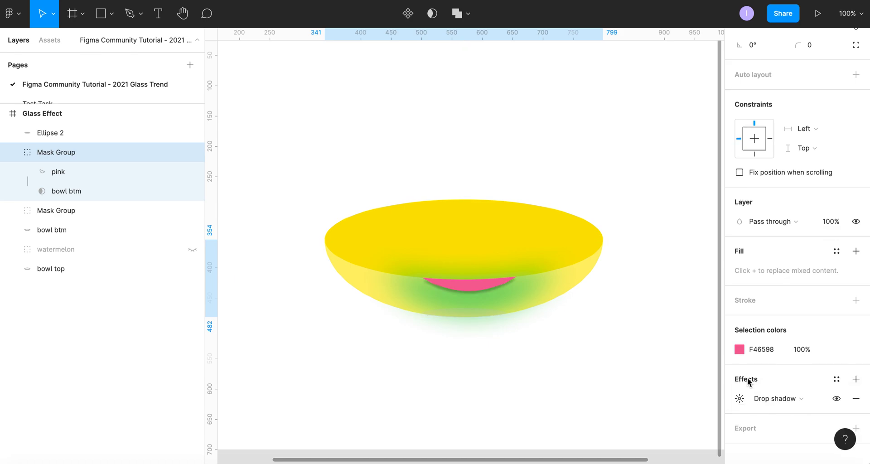
left_click(740, 399)
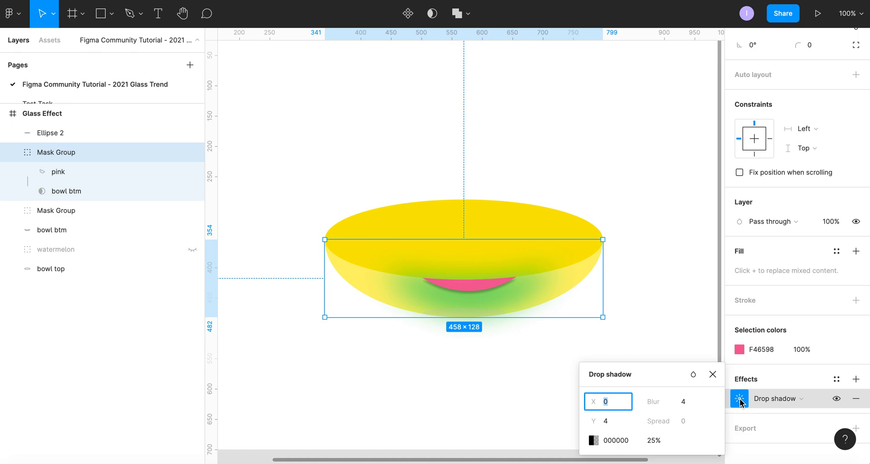
left_click(797, 398)
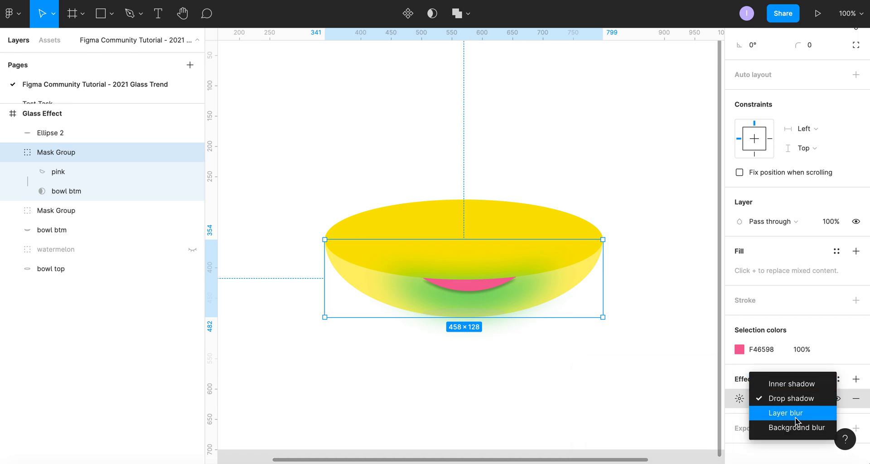
left_click(796, 412)
Try a layer blur of 50, settle on 20, and show the watermelon group again
left_click(739, 399)
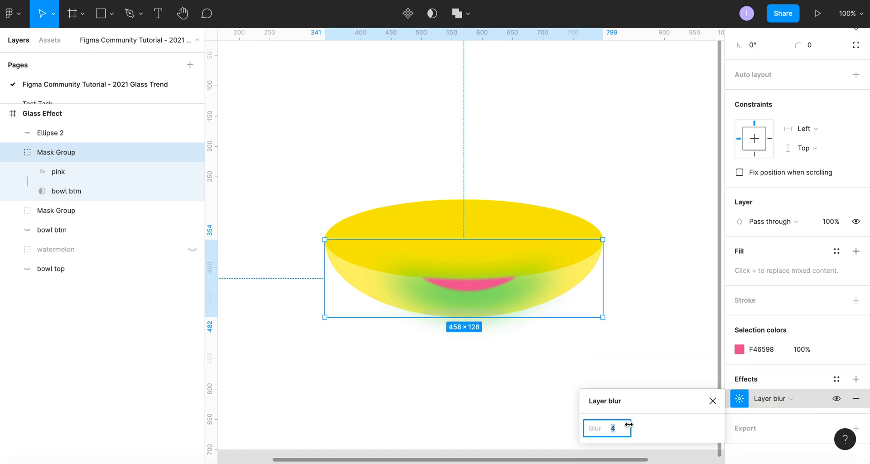
type("50")
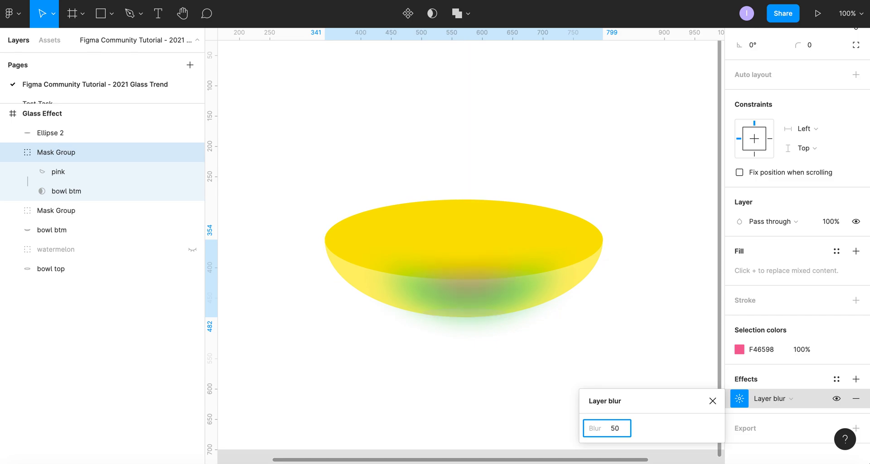
double_click(615, 429)
type("20")
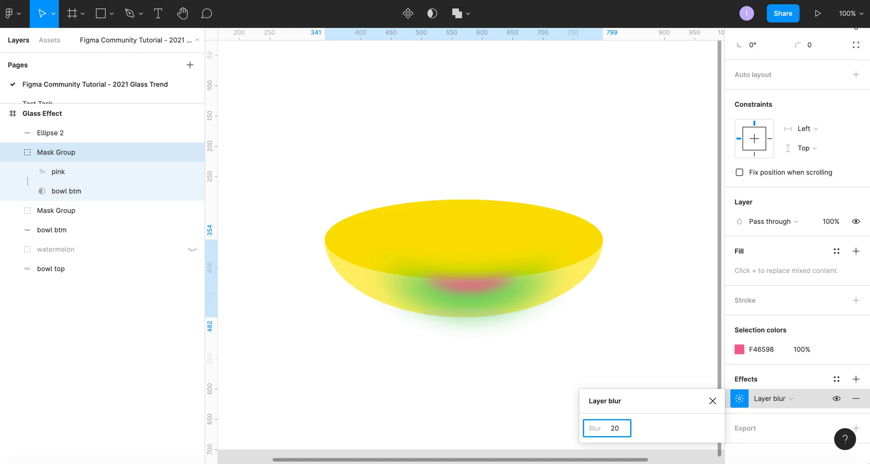
left_click(14, 153)
left_click(192, 211)
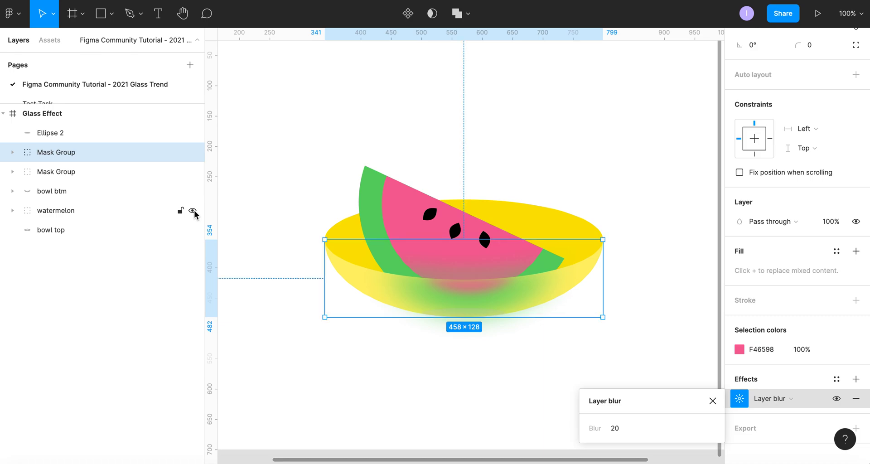
Examine the blurred pink and green areas on the bowl's front at several zoom levels
key("ctrl+plus")
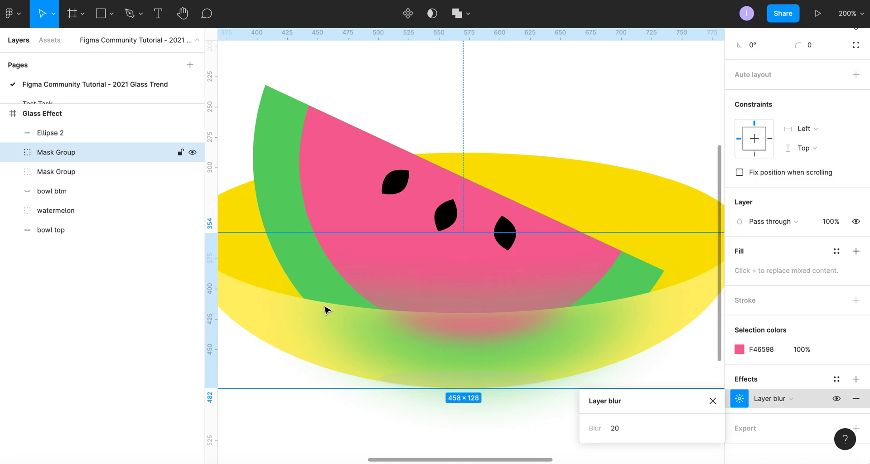
key("minus")
key("minus")
key("minus")
left_click(511, 101)
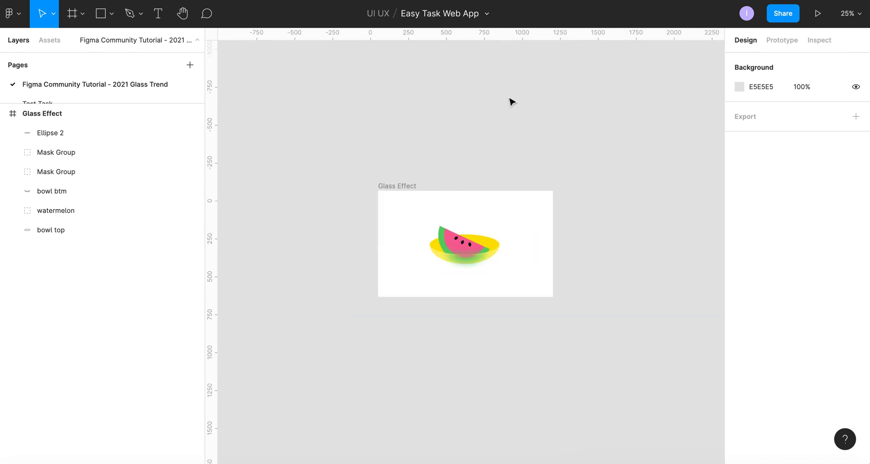
key("plus")
key("plus")
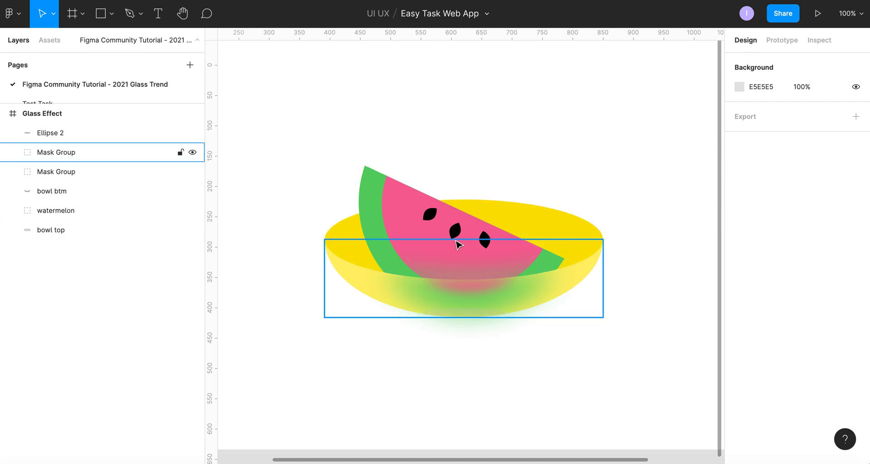
left_click(440, 235)
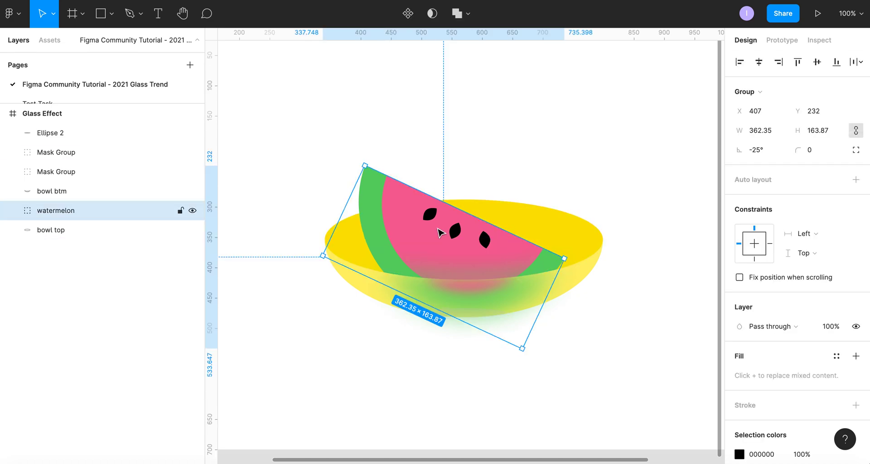
left_click(439, 382)
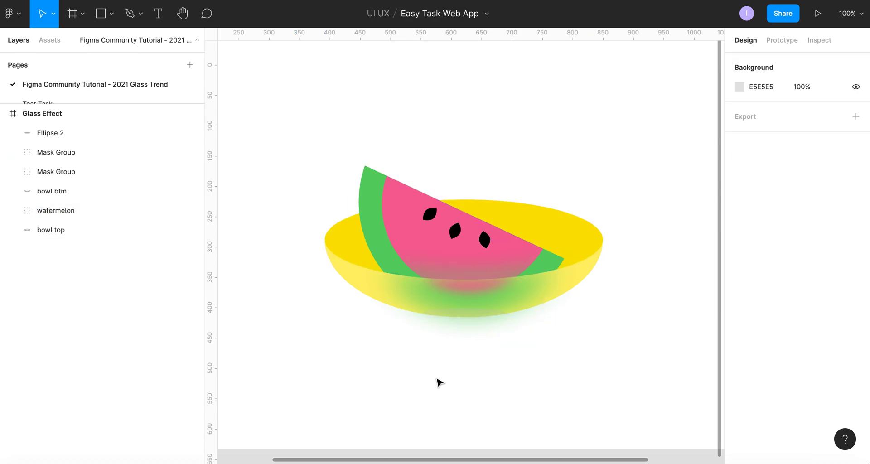
Try the document colours 9ADAA1 and 7DE3CD as the Glass Effect frame's fill, and lighten the latter to B3F6E8
key("minus")
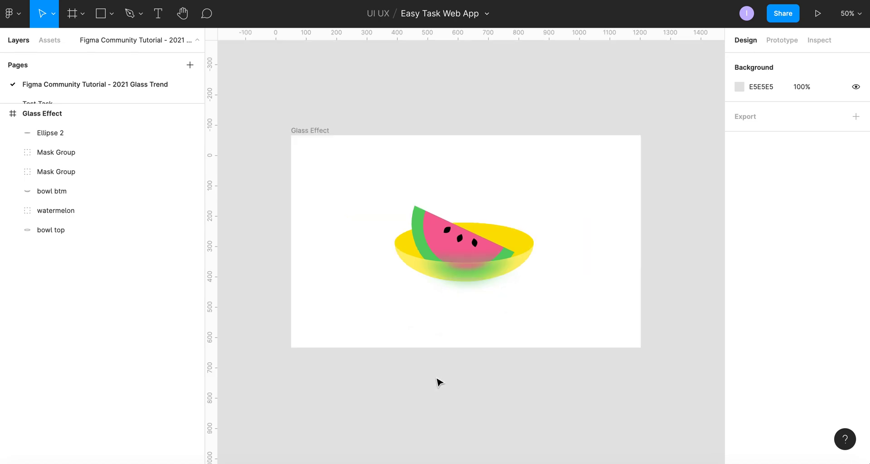
left_click(321, 130)
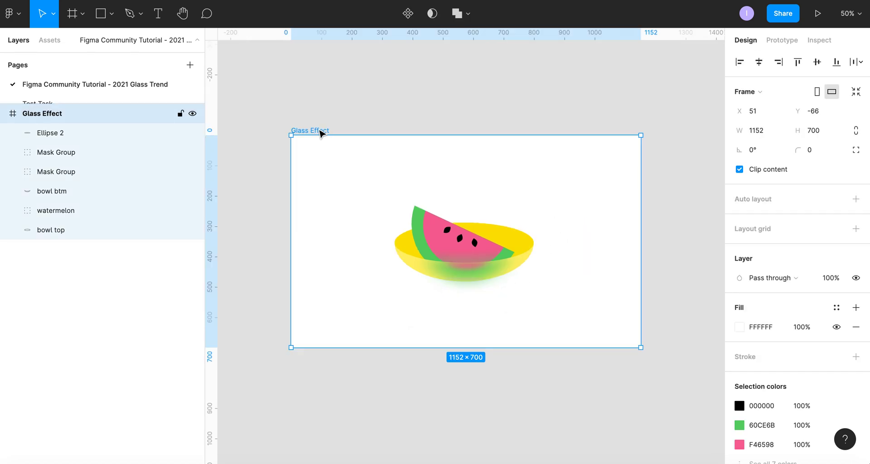
scroll(776, 319, "down", 3)
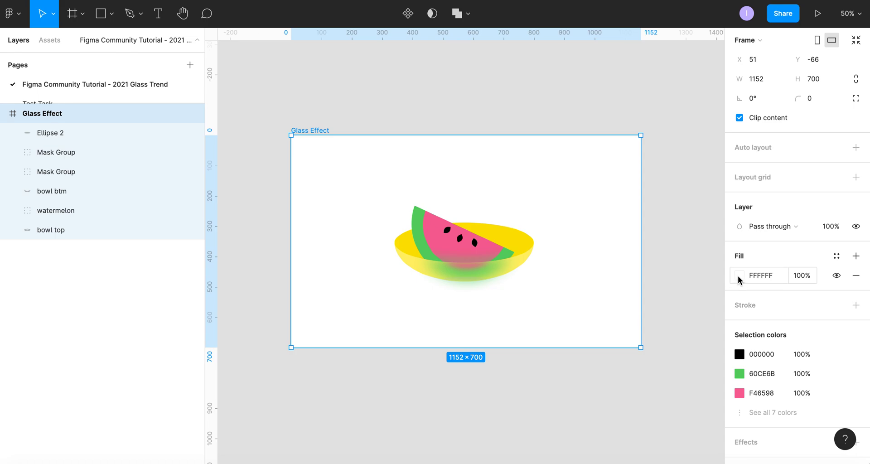
left_click(737, 276)
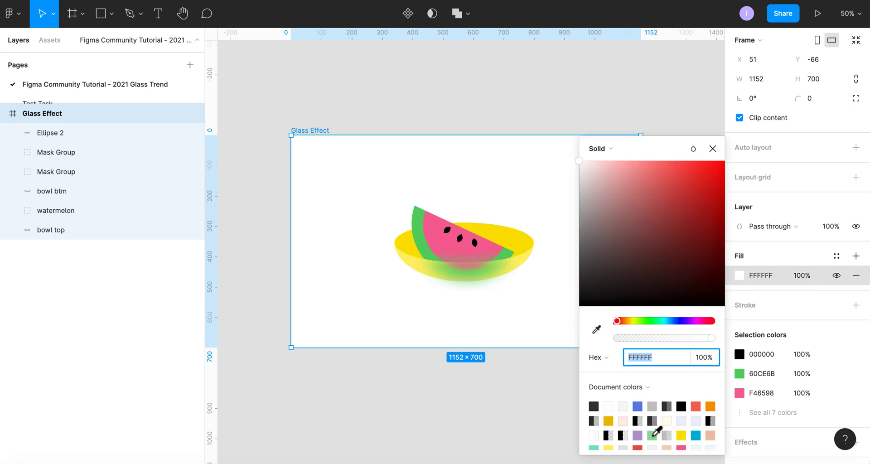
left_click(652, 434)
scroll(573, 376, "down", 2)
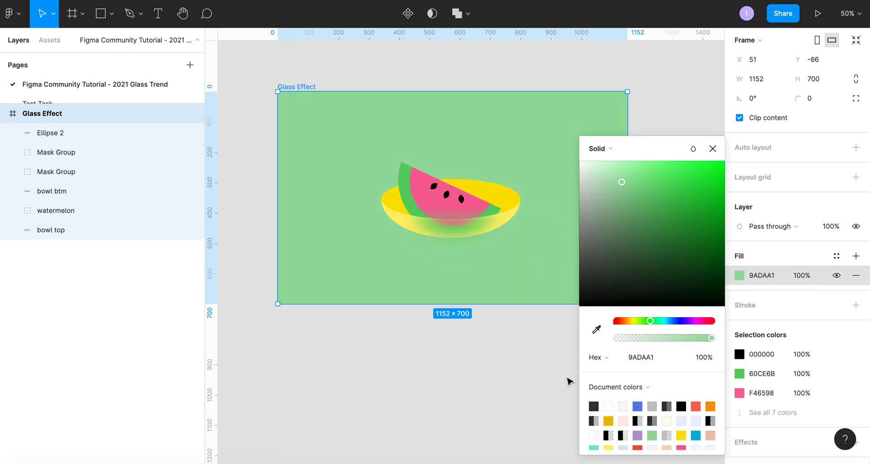
scroll(618, 405, "down", 1)
left_click(595, 424)
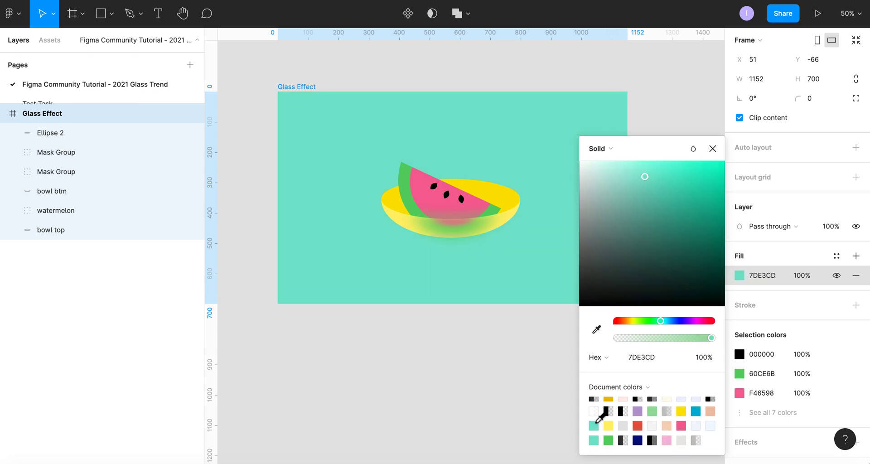
left_click(627, 172)
left_click(619, 169)
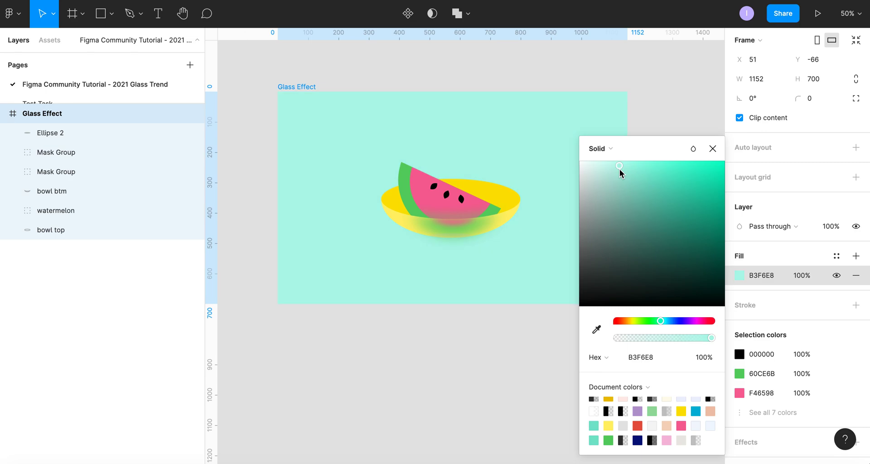
left_click(657, 129)
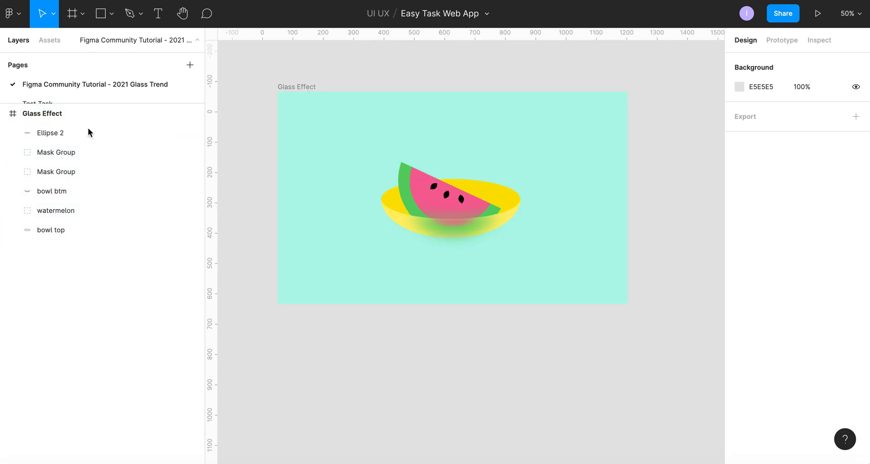
Group all layers from Ellipse 2 to bowl top and name the group "Glass effect for watermelon"
left_click(67, 118)
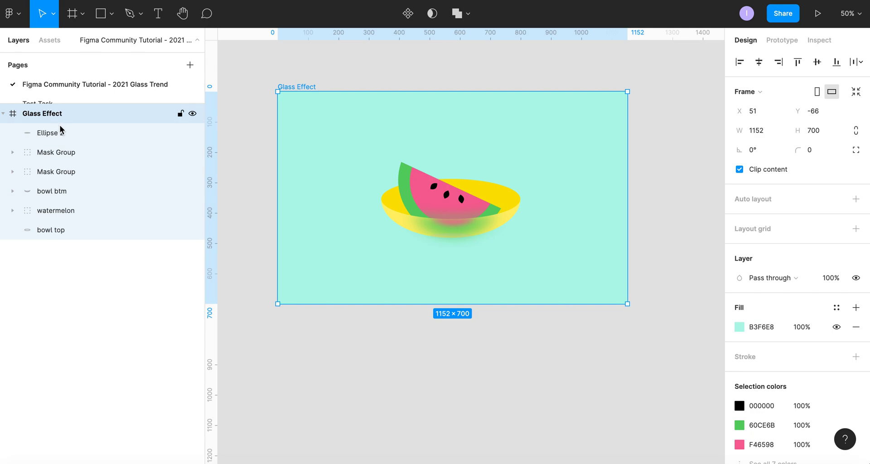
left_click(66, 133)
left_click(85, 230, "shift")
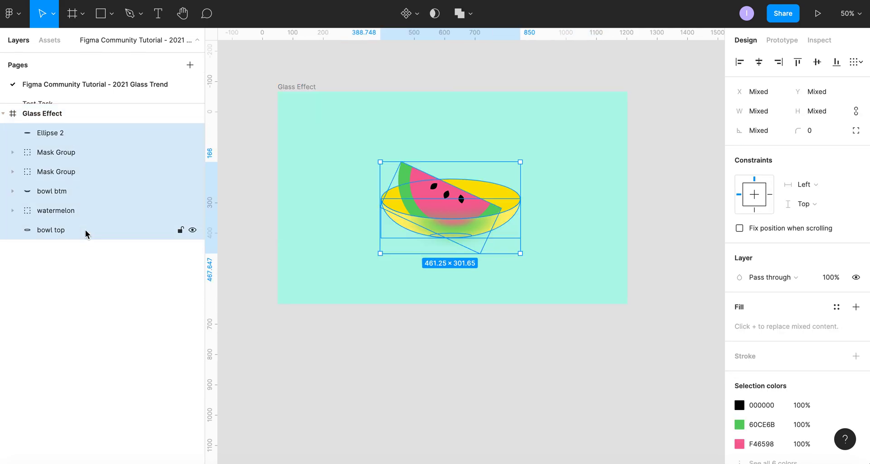
key("ctrl+g")
double_click(53, 134)
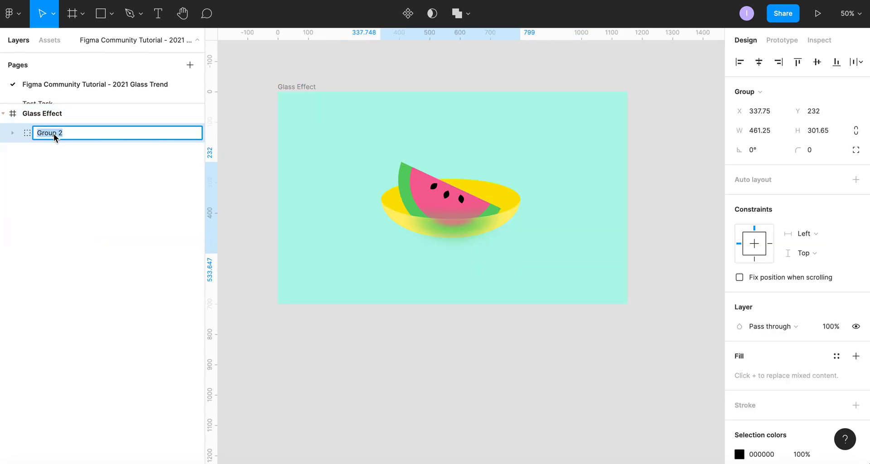
type("Glass")
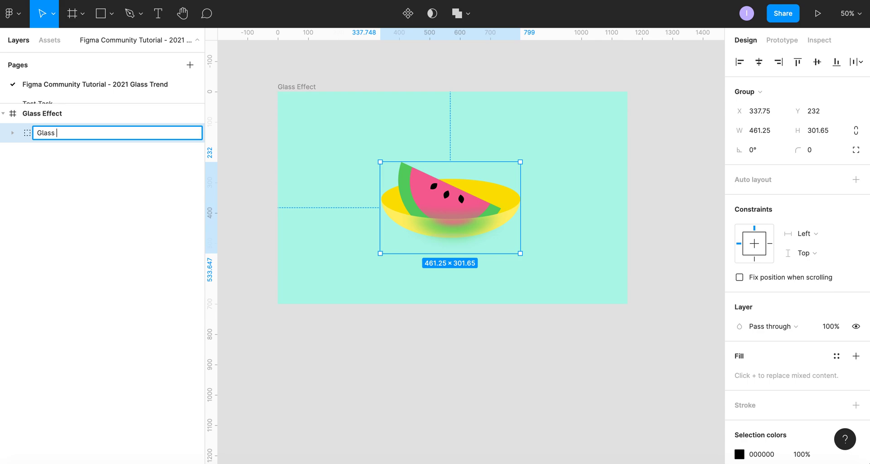
type(" effect for watermelon")
key("Return")
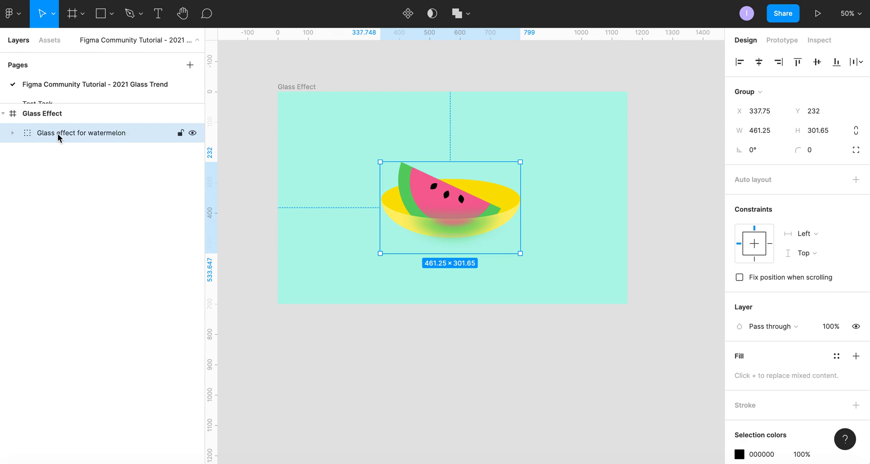